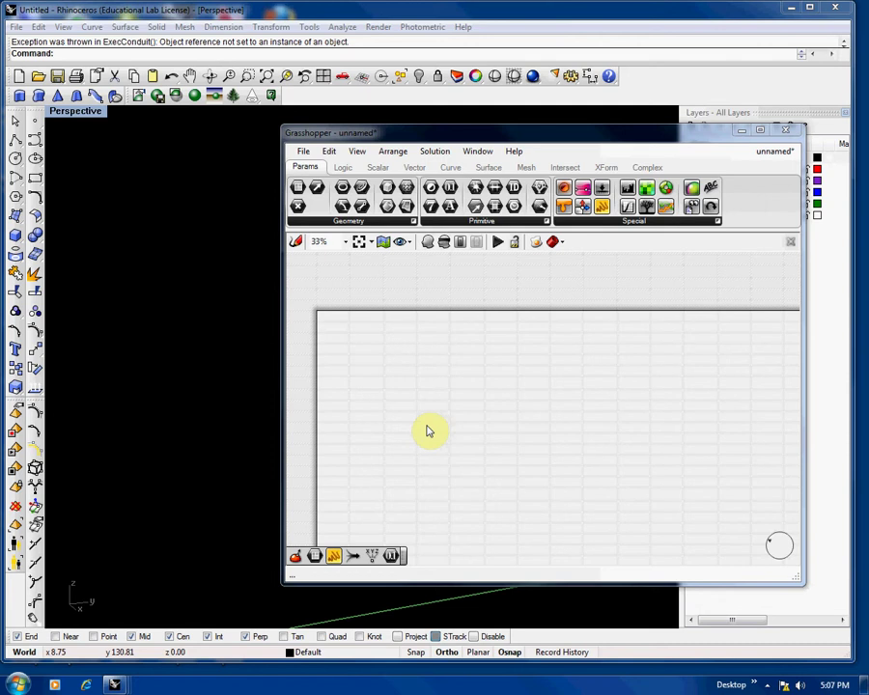
- Place a single point object in the upper part of the Rhino Perspective viewport
right_click_drag(421, 427, 416, 384)
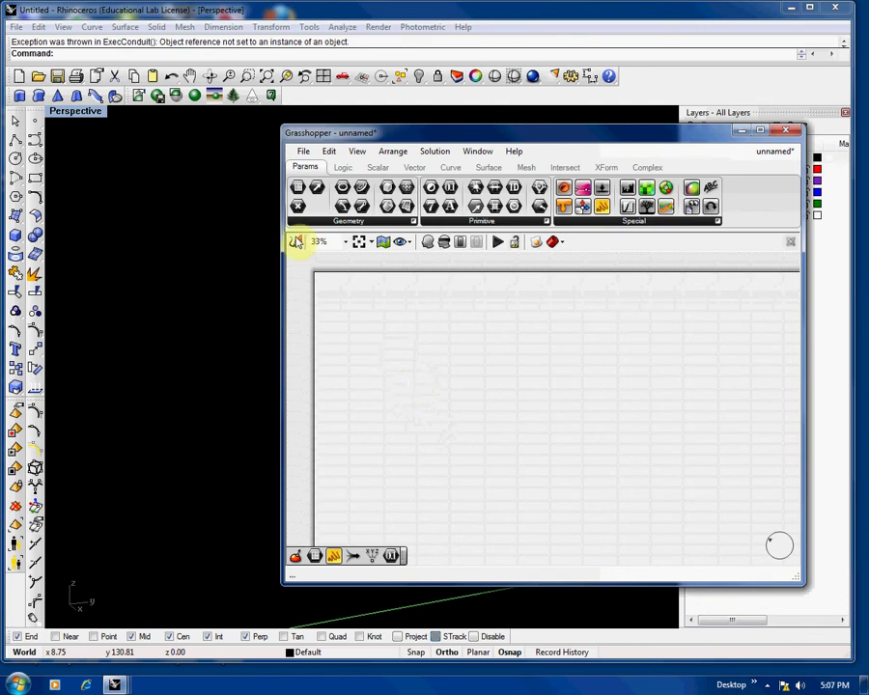
left_click(34, 123)
left_click(141, 201)
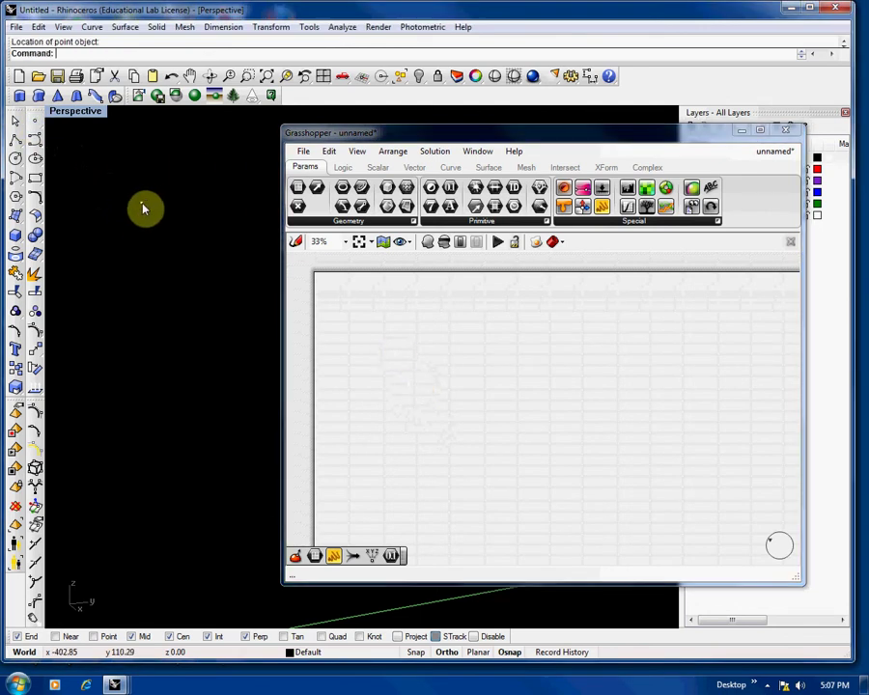
- Add a Point parameter to the Grasshopper canvas and set it to reference the point in the Rhino viewport
left_click_drag(296, 205, 393, 378)
scroll(391, 380, "up", 3)
right_click(409, 370)
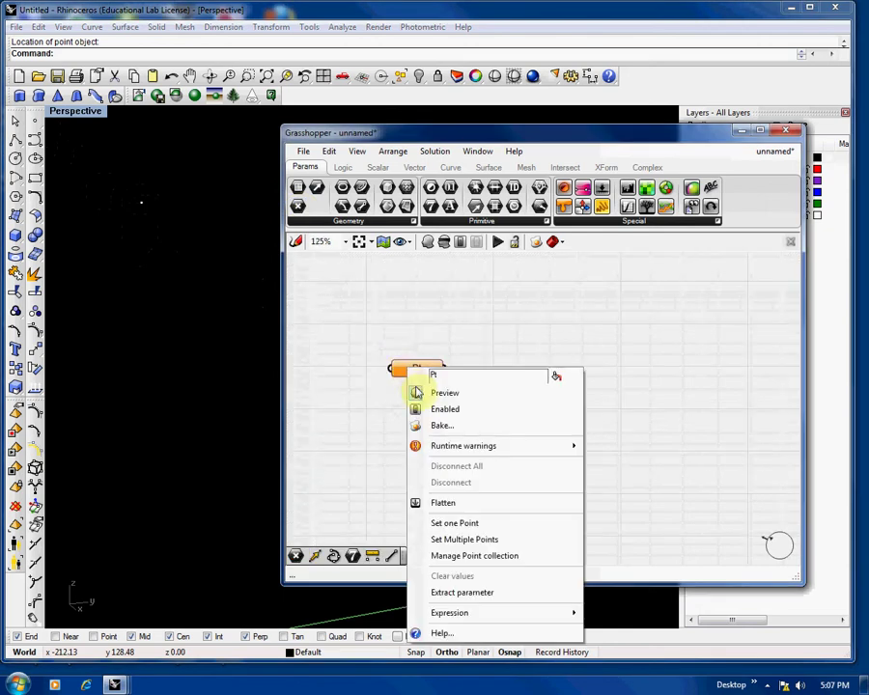
left_click(450, 522)
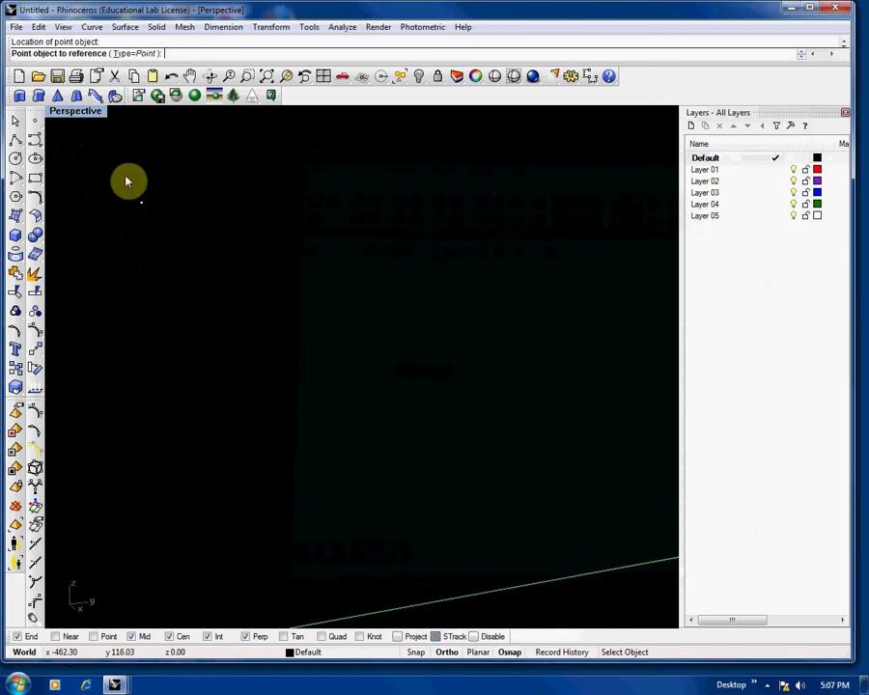
left_click_drag(121, 173, 180, 256)
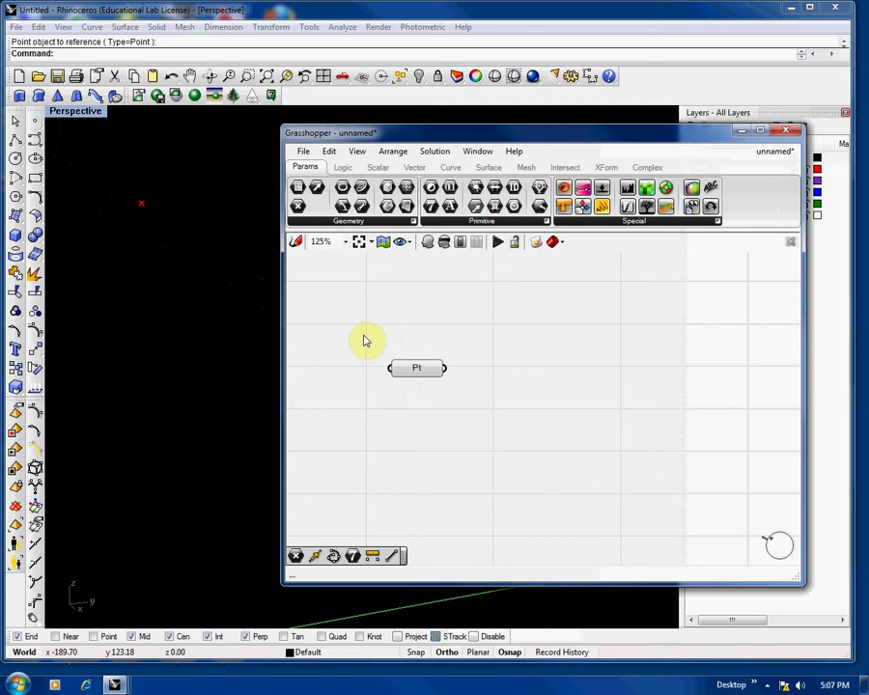
- Add a Move component beside the Pt parameter and connect Pt to its G input
right_click_drag(365, 342, 386, 324)
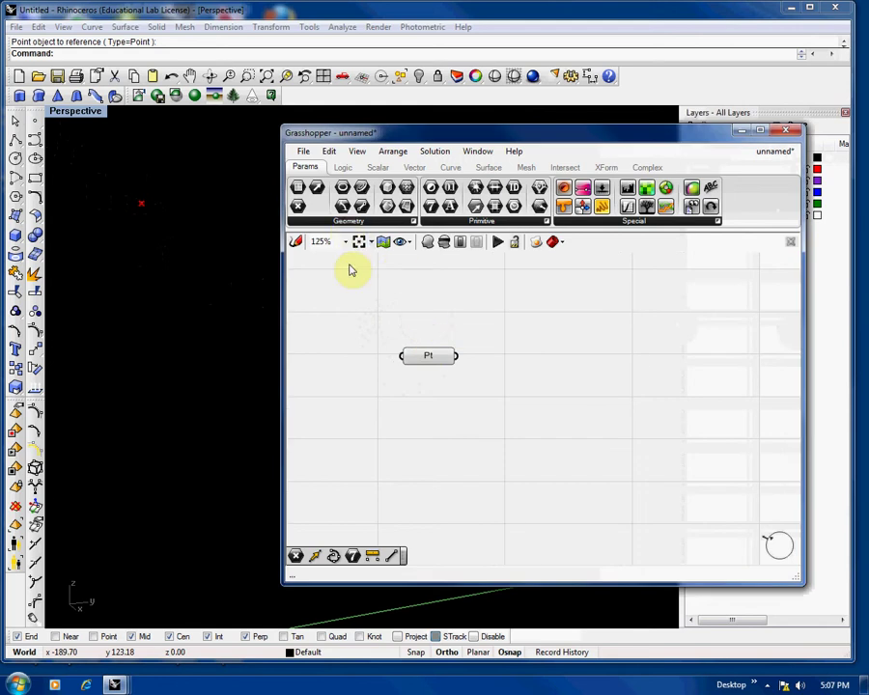
right_click_drag(350, 270, 377, 337)
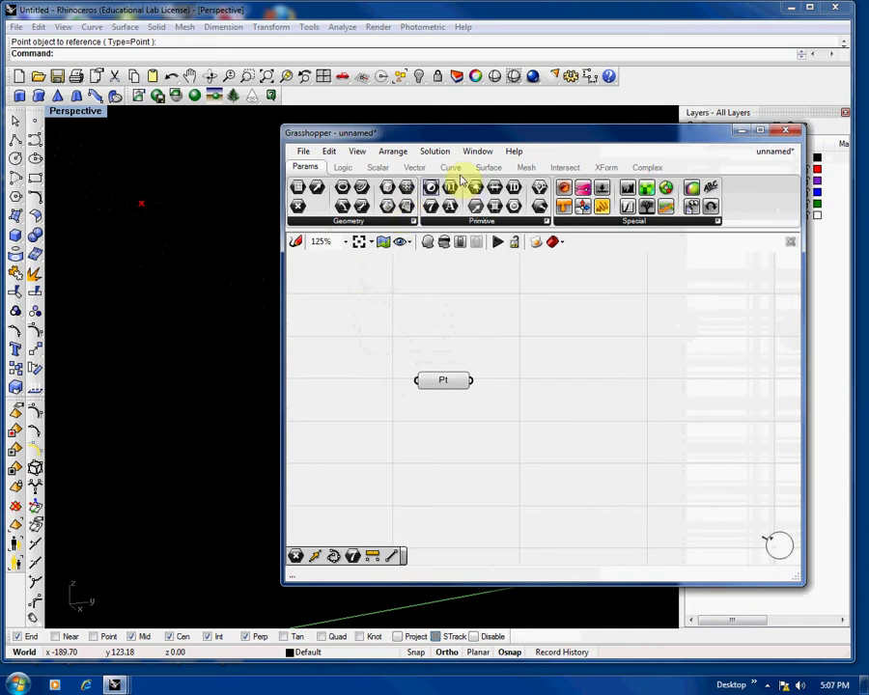
left_click(599, 168)
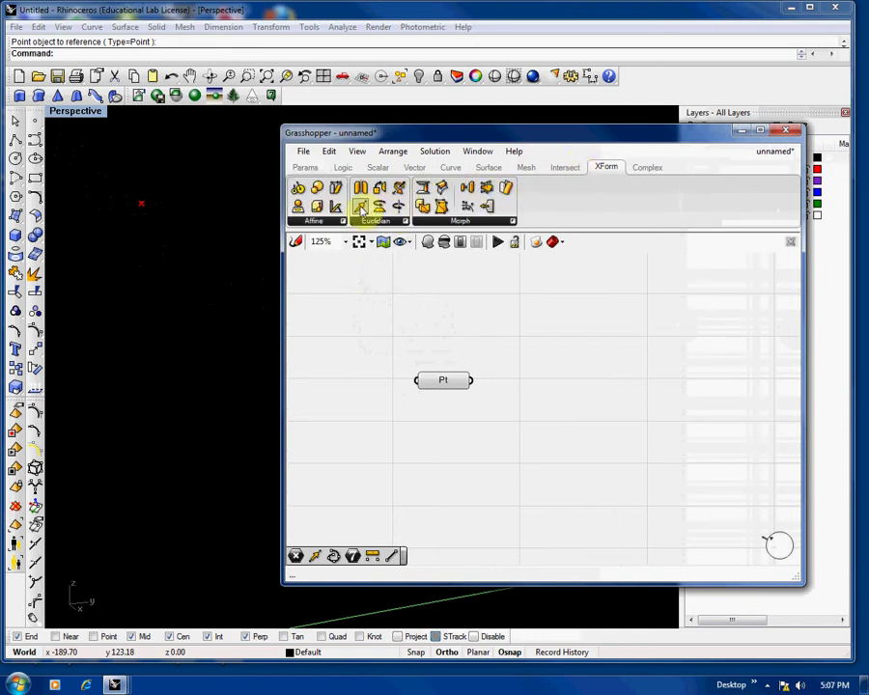
left_click_drag(360, 207, 526, 396)
right_click_drag(519, 412, 453, 340)
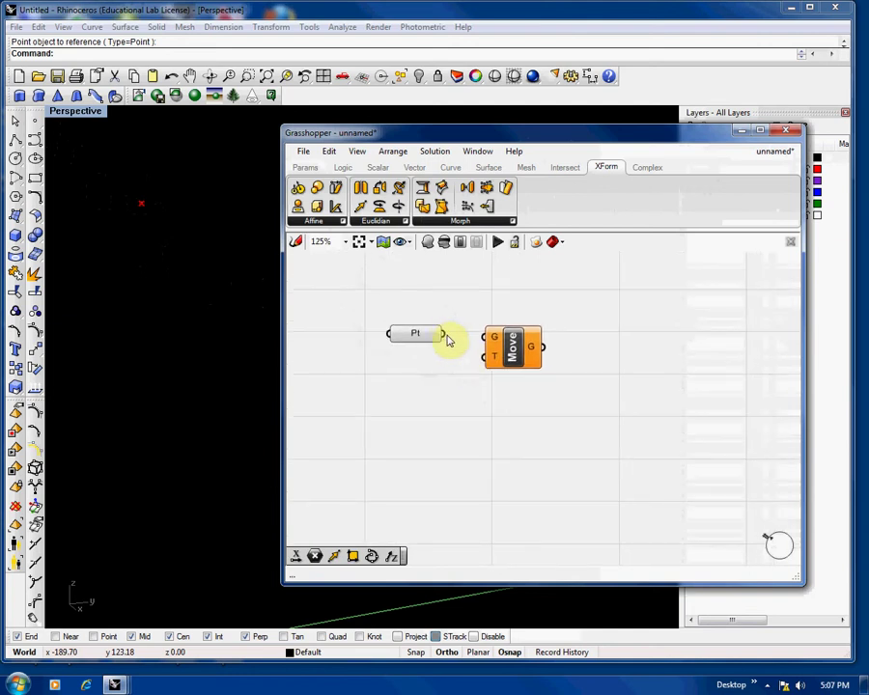
left_click_drag(444, 335, 489, 338)
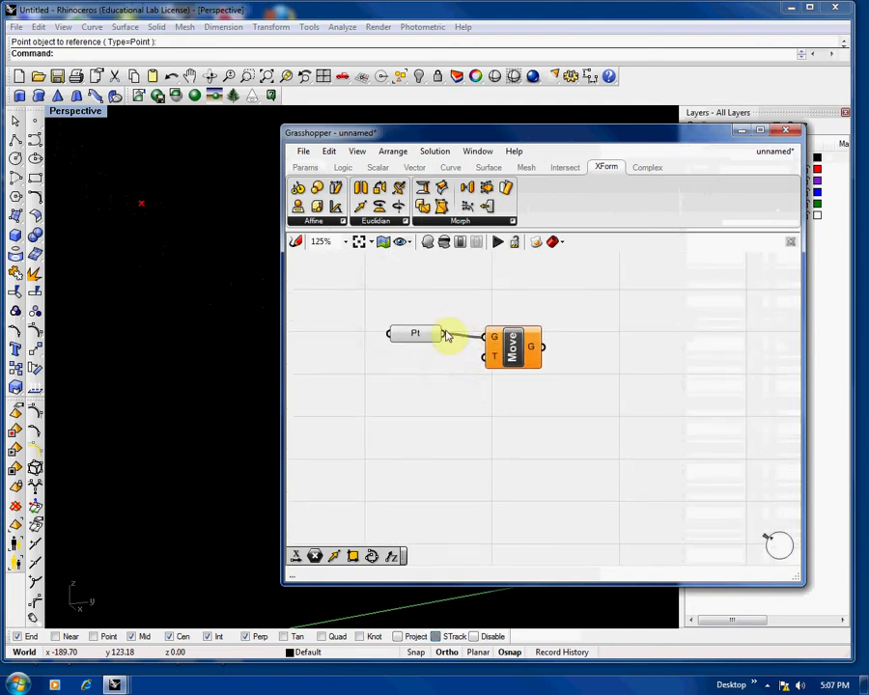
left_click_drag(517, 343, 543, 337)
left_click(463, 280)
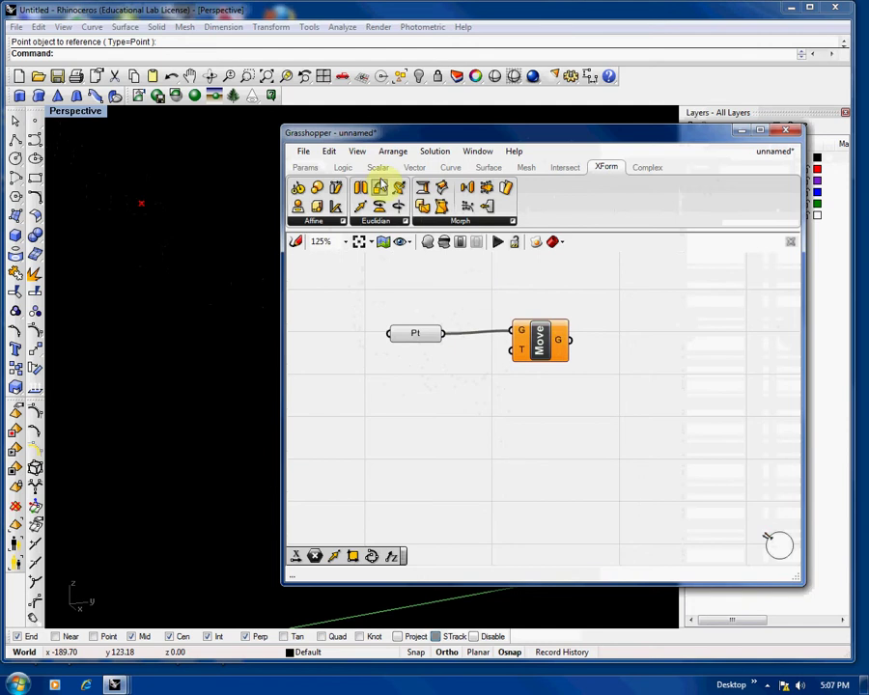
- Add a Unit Z vector component below Pt and connect its V output to the Move component's T input
left_click(414, 167)
left_click_drag(400, 197, 516, 357)
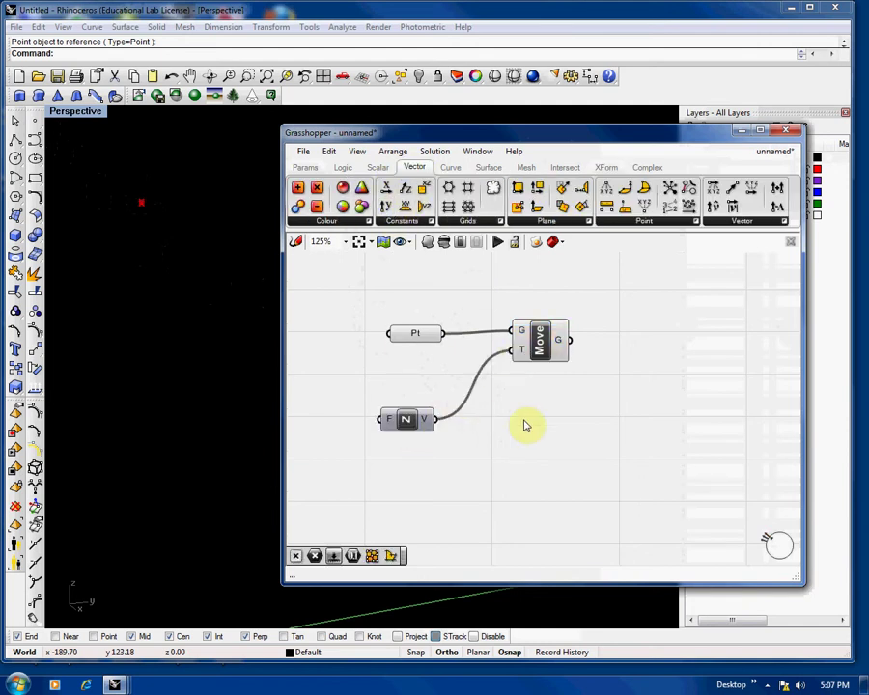
right_click_drag(566, 436, 662, 417)
- Add a number slider and connect it to the F input of the Unit Z vector
left_click(302, 168)
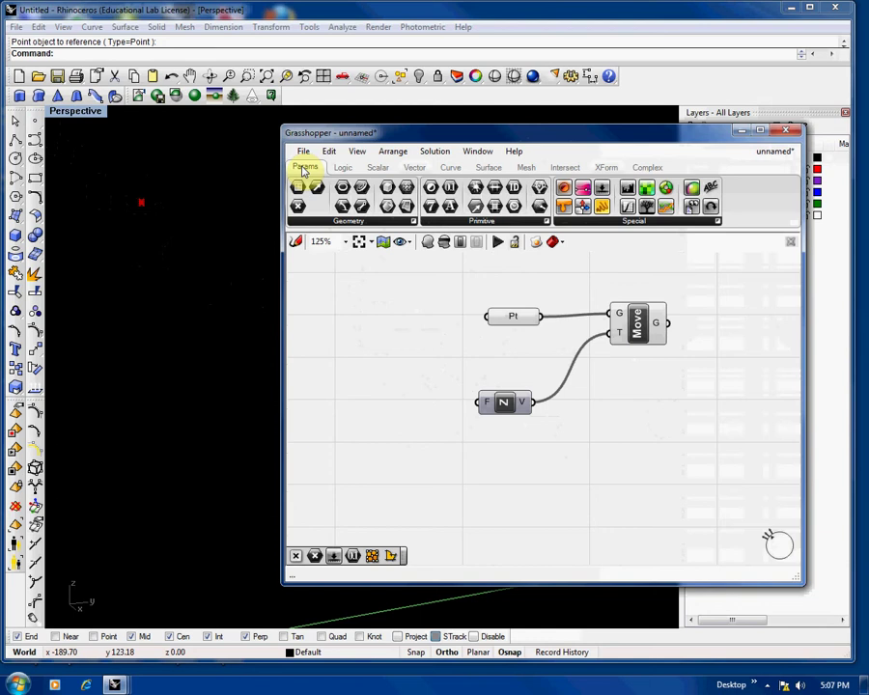
left_click_drag(431, 356, 372, 405)
scroll(406, 416, "up", 3)
left_click_drag(439, 396, 518, 398)
- Set the slider's upper limit to 25 and its rounding to Integers
right_click(401, 395)
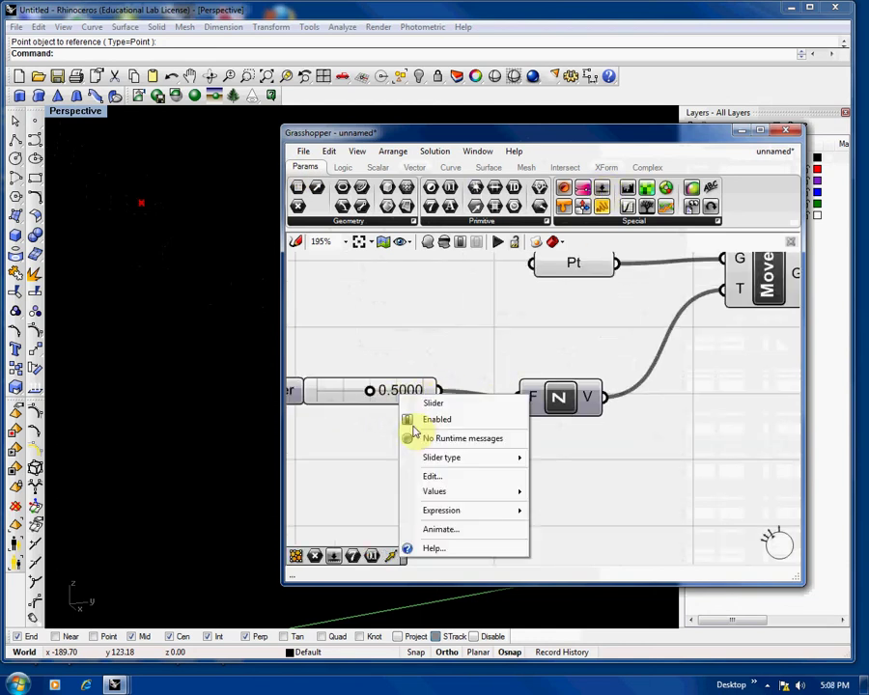
left_click(433, 476)
left_click_drag(484, 476, 419, 482)
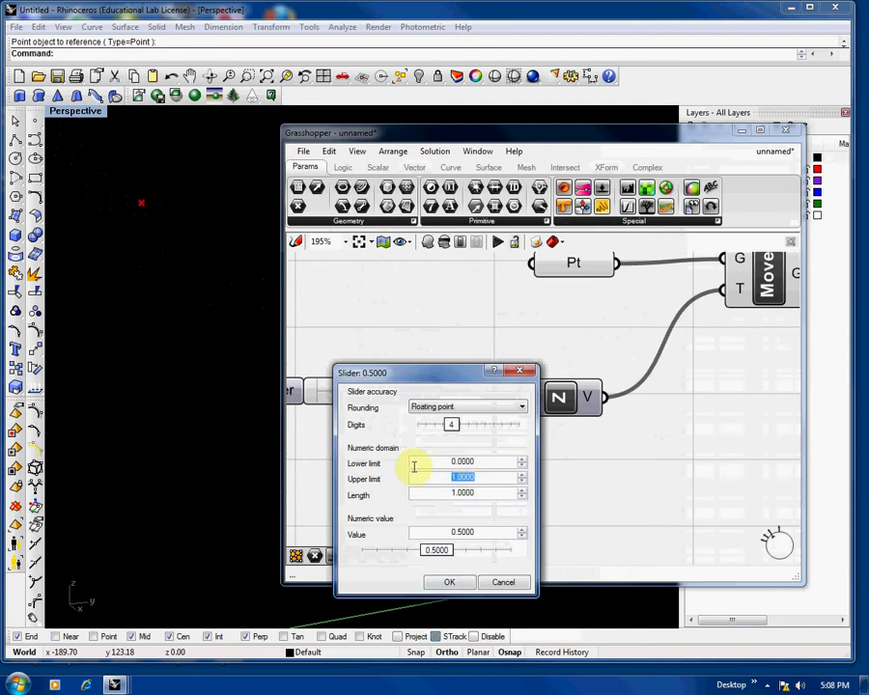
type("25")
left_click(430, 408)
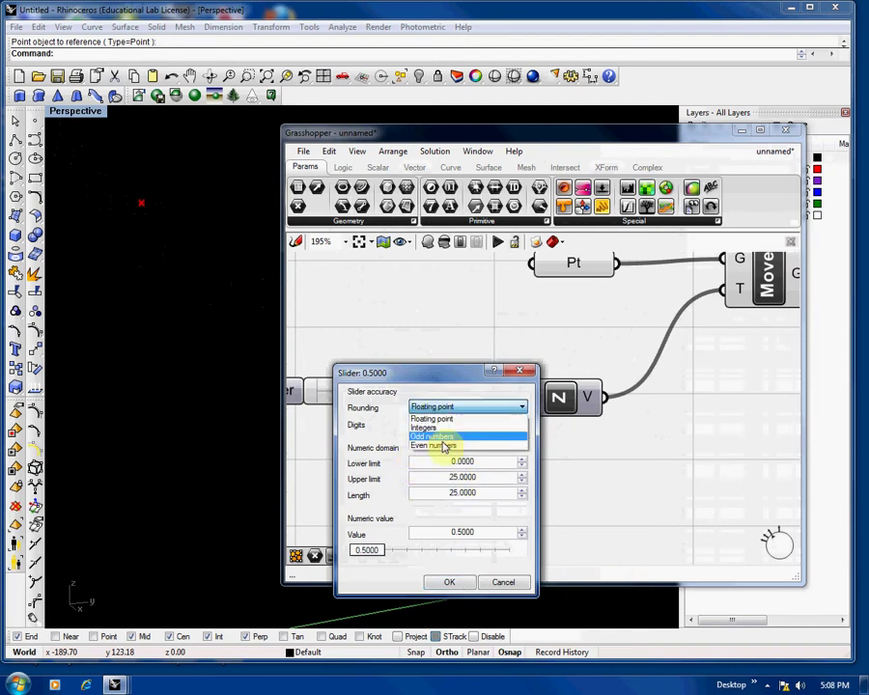
left_click(442, 428)
left_click(451, 580)
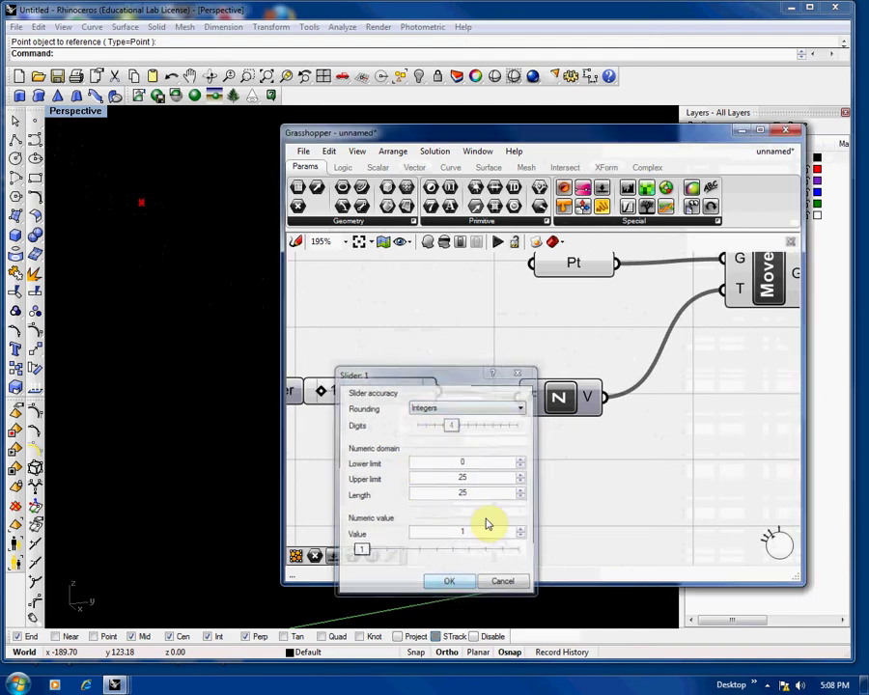
- Set the Unit Z vector's slider to 16 and view the original and moved points in the viewport
right_click_drag(507, 483, 537, 459)
scroll(534, 449, "down", 3)
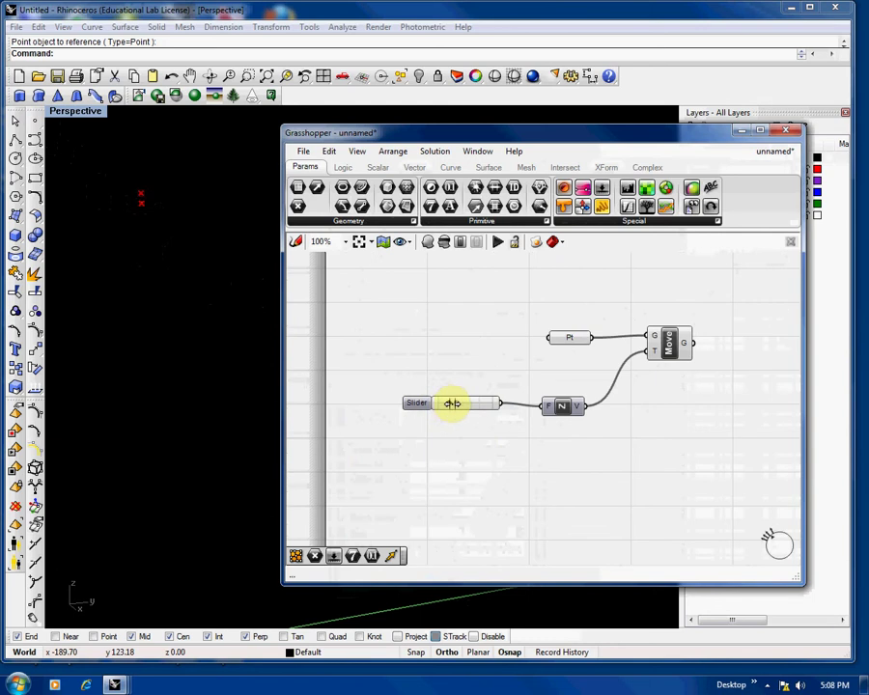
right_click_drag(136, 249, 158, 311, "shift")
scroll(168, 257, "up", 4)
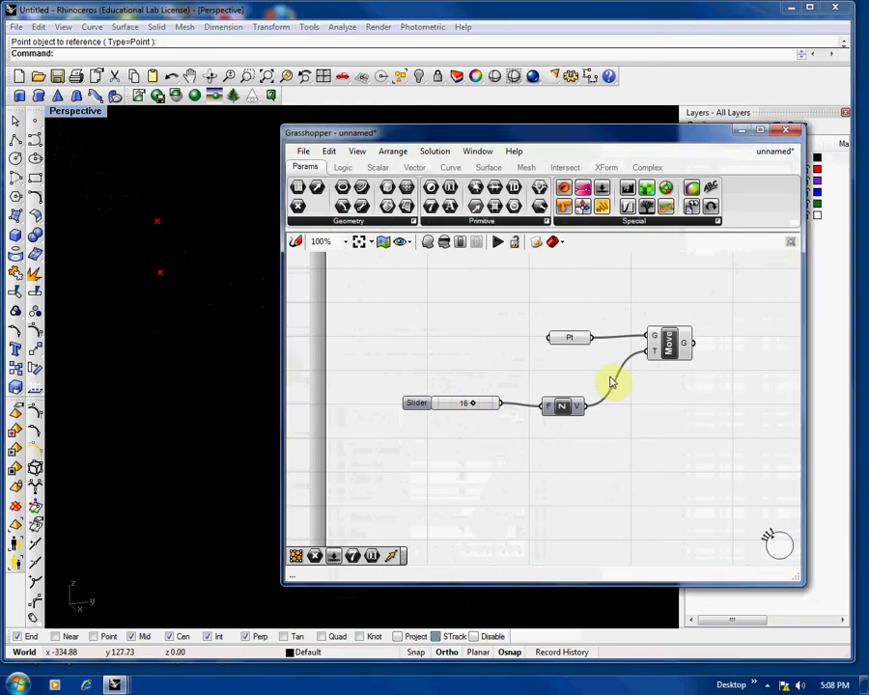
- Rename the Pt parameter as Origin Pt
right_click(562, 341)
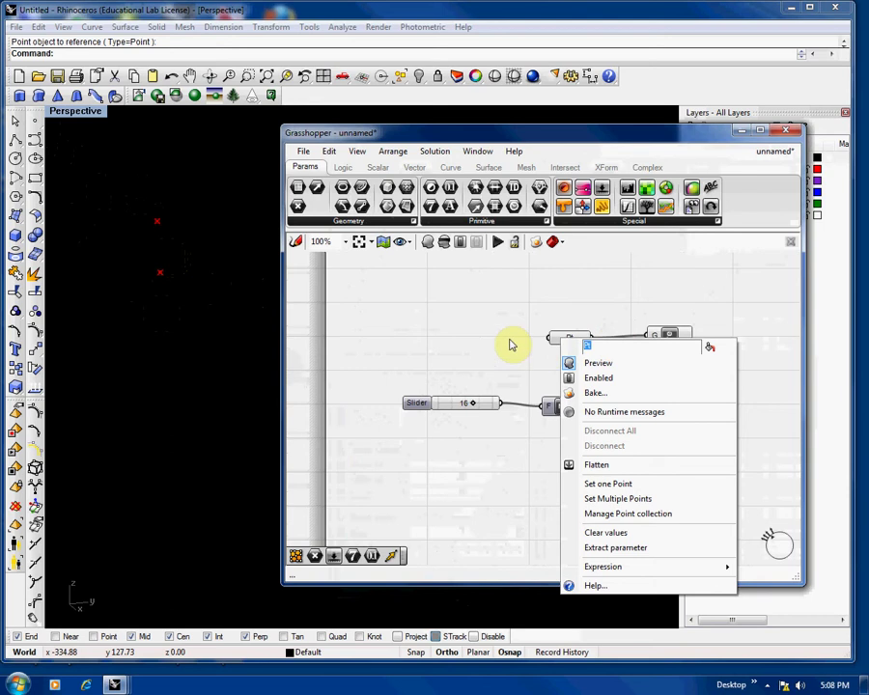
type("0")
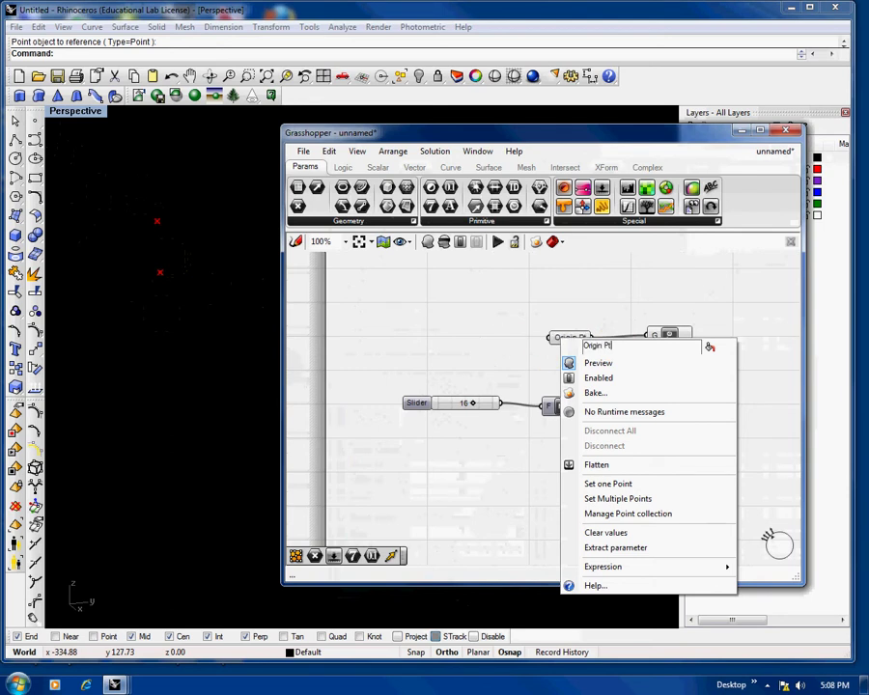
type("rigin Pt")
key("Return")
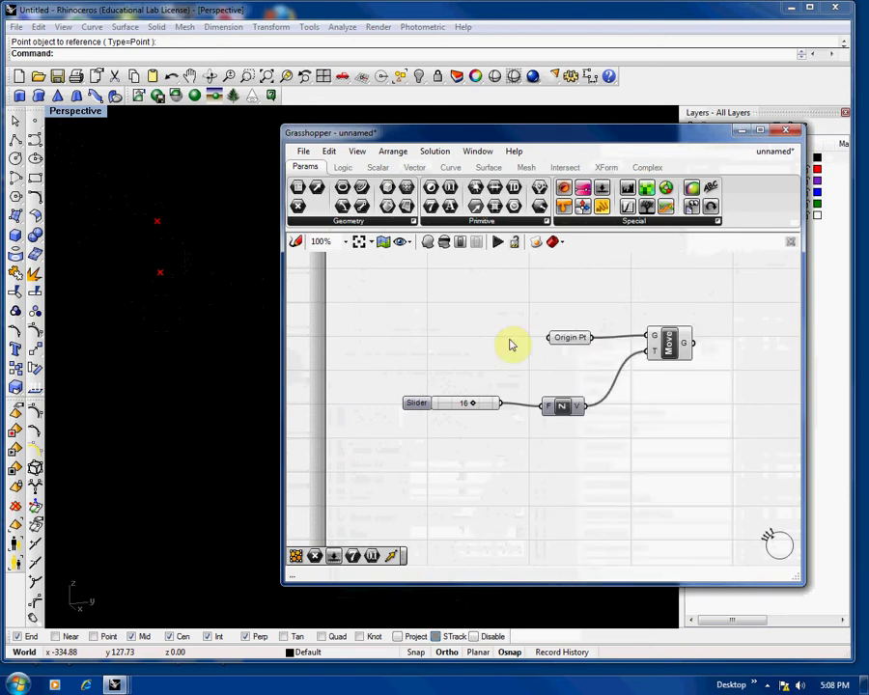
- Duplicate the Origin Pt parameter, place the copy below the Unit Z vector and rename it Pt 2
left_click(573, 341)
key("ctrl+c")
key("ctrl+v")
left_click_drag(583, 348, 602, 513)
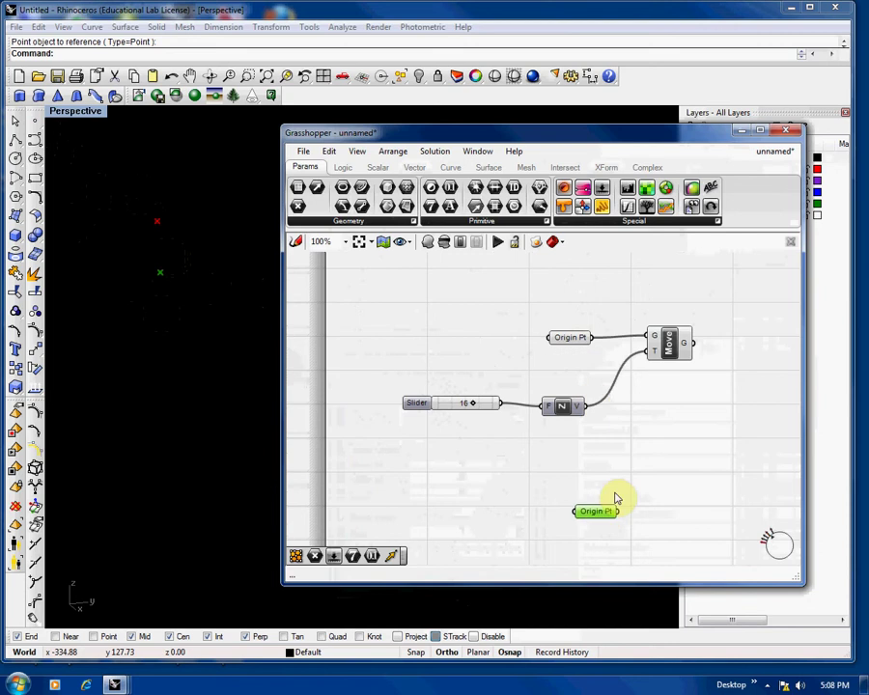
right_click_drag(614, 498, 583, 432)
right_click(571, 456)
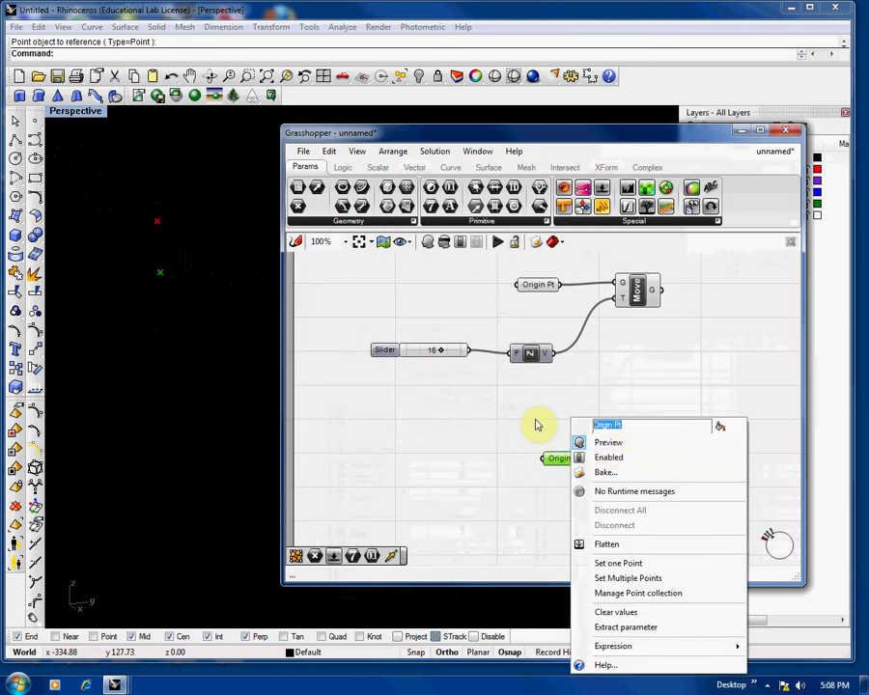
type("Pt 2")
key("Return")
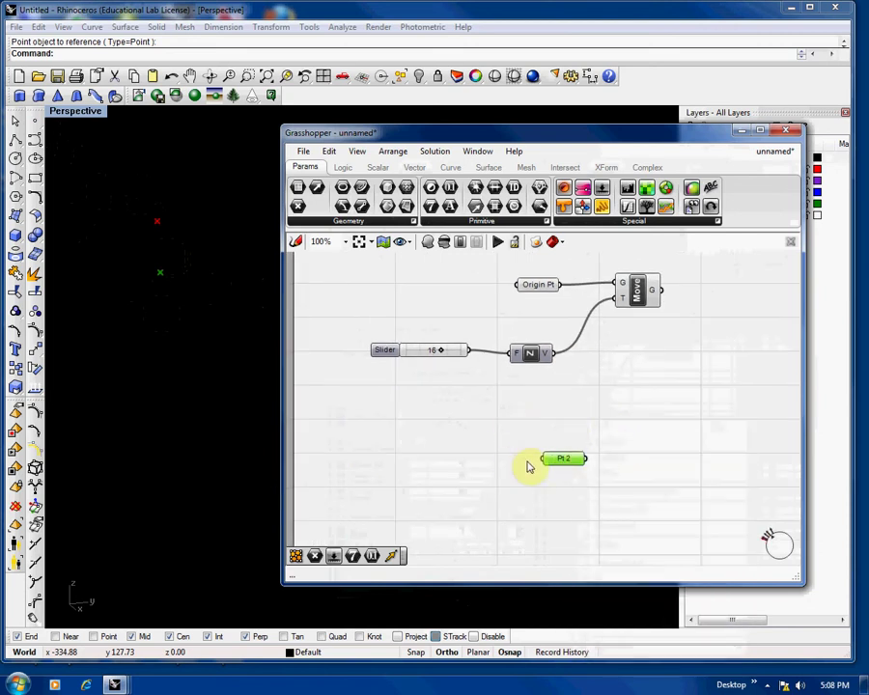
- Duplicate the Pt 2 parameter, place the copy just below it and rename it Pt 3
right_click(558, 457)
left_click(579, 441)
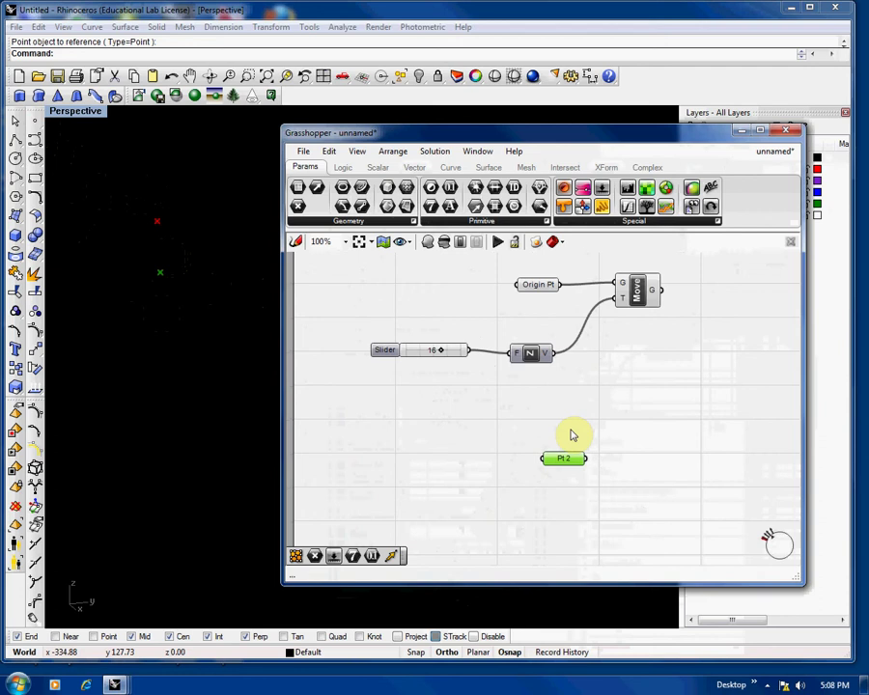
key("ctrl+v")
left_click_drag(572, 467, 570, 484)
right_click(569, 483)
left_click(629, 427)
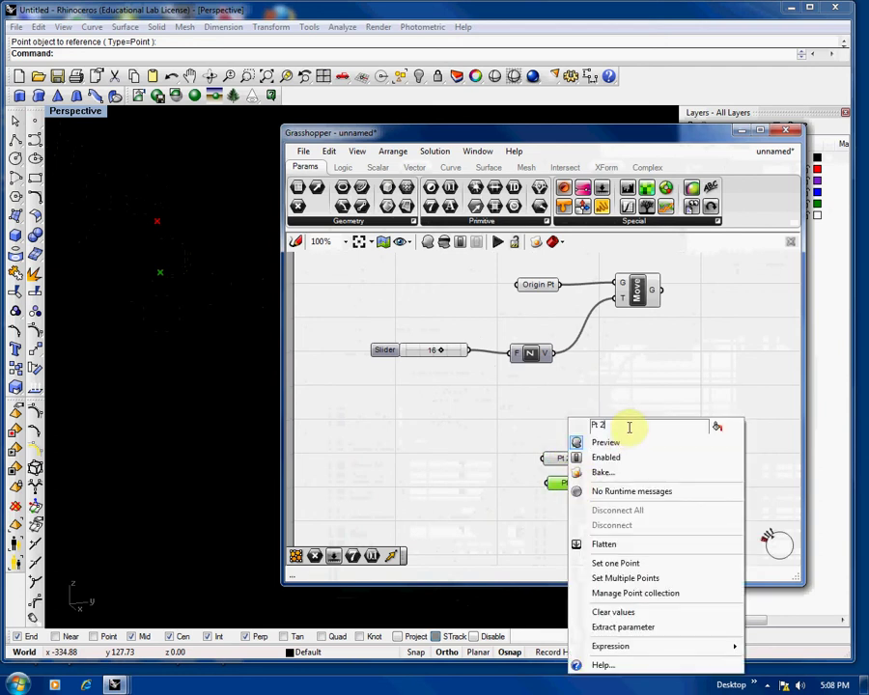
type("3")
key("Return")
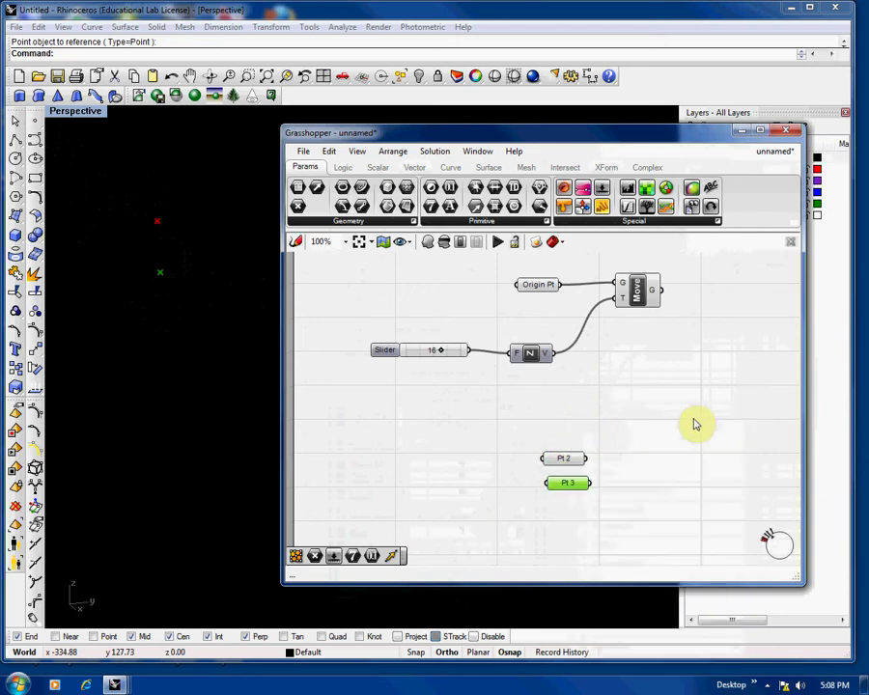
- Rearrange the point parameters so Pt 2 sits below and beyond the Move component and Pt 3 sits lower
left_click_drag(566, 457, 611, 393)
left_click(614, 431)
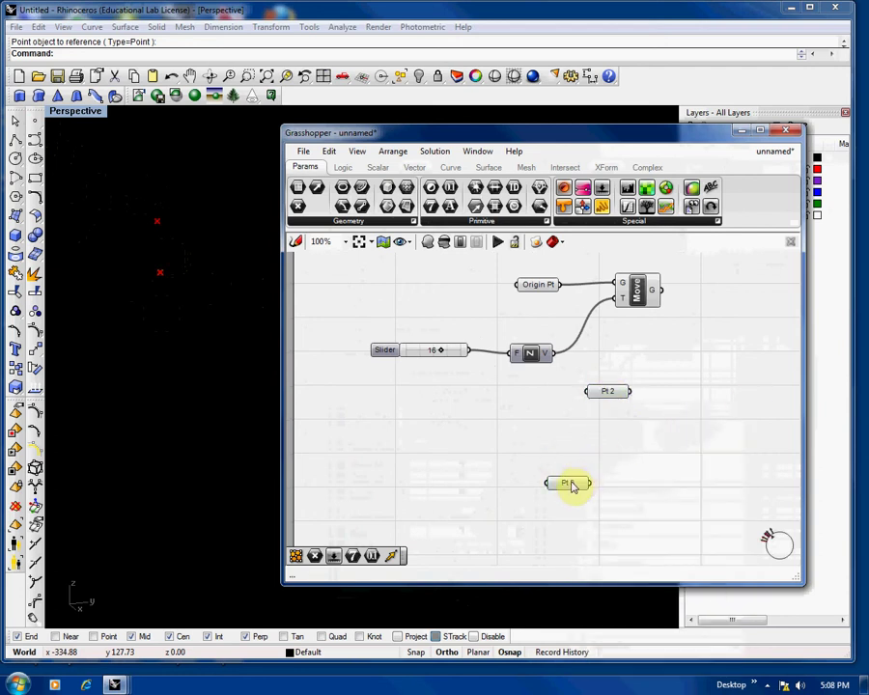
left_click_drag(569, 485, 612, 469)
right_click_drag(625, 393, 531, 398)
left_click_drag(531, 401, 600, 399)
left_click(576, 374)
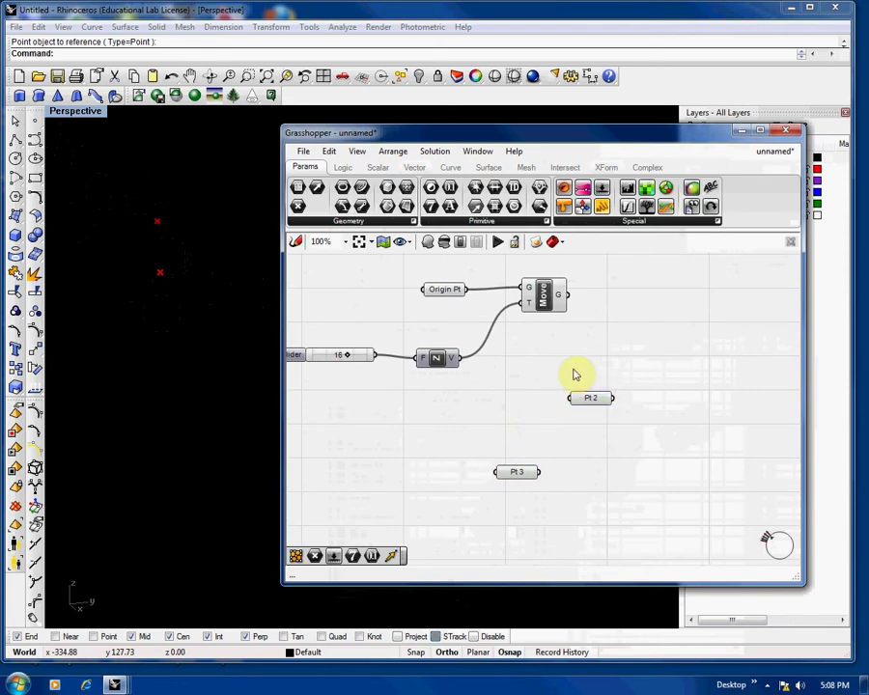
- Connect the Move output to Pt 2 and duplicate the slider, Unit Z and Move components below the originals
left_click_drag(567, 294, 256, 309)
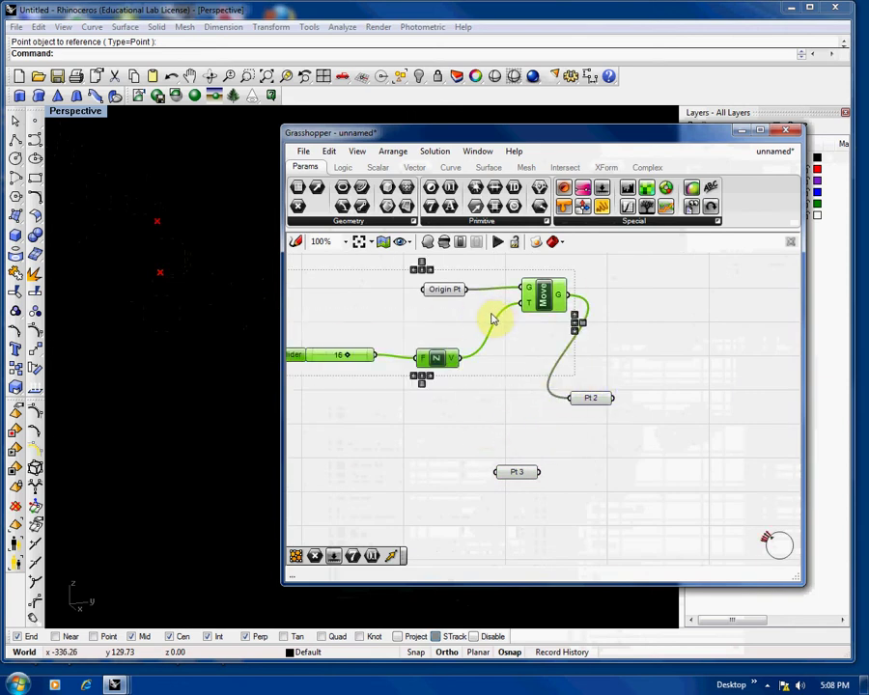
key("ctrl+c")
key("ctrl+v")
left_click_drag(553, 312, 553, 425)
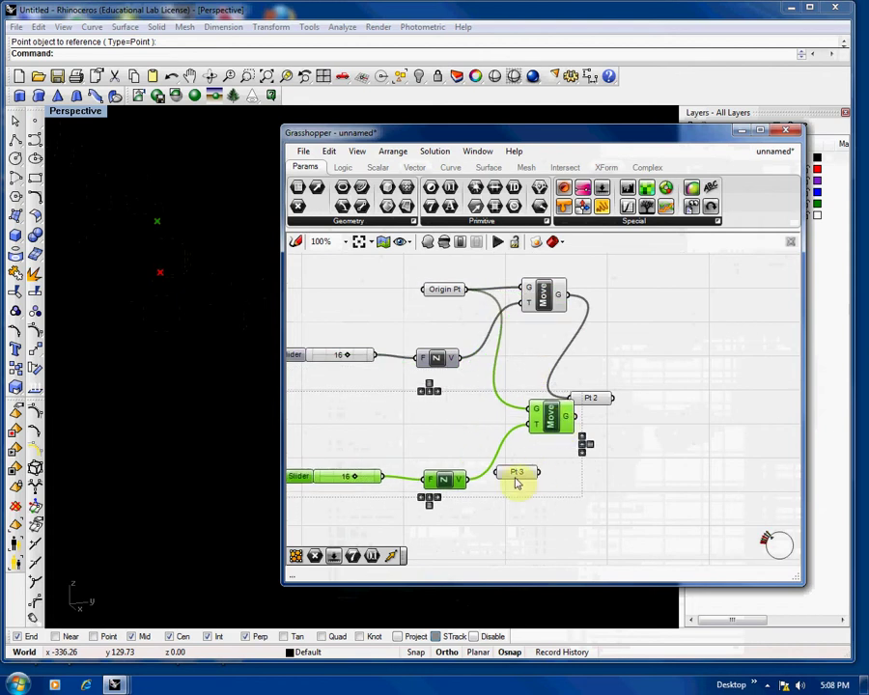
- Place the duplicated Move component after Pt 2 and connect Pt 2 to its G input instead of Origin Pt
left_click_drag(517, 478, 630, 491)
right_click_drag(524, 481, 561, 426)
left_click_drag(580, 365, 706, 390)
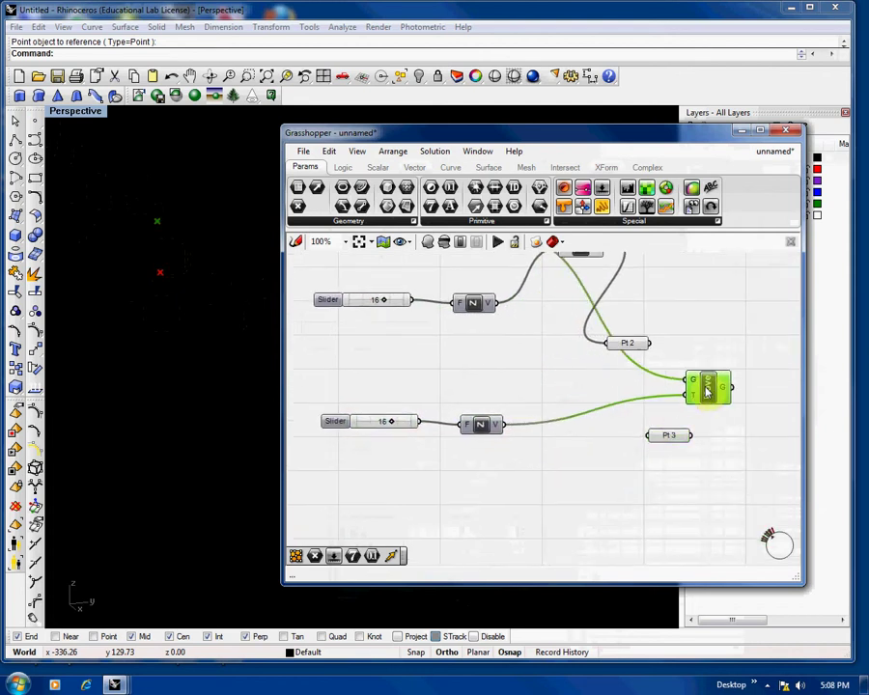
left_click_drag(652, 345, 685, 380)
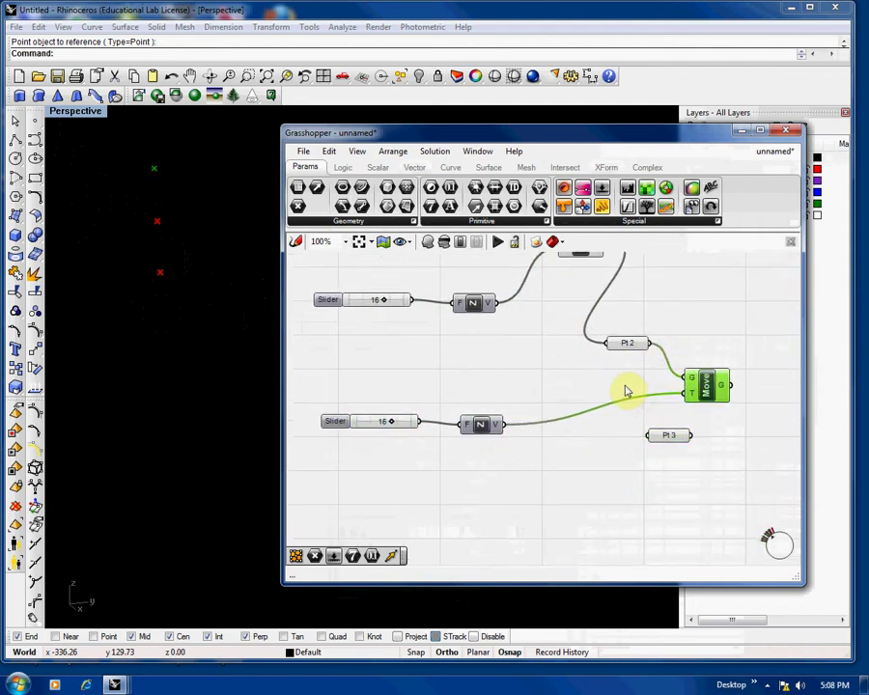
- Place Pt 3 after the second Move component and connect the Move output to it
right_click_drag(626, 391, 473, 444)
left_click_drag(508, 487, 652, 448)
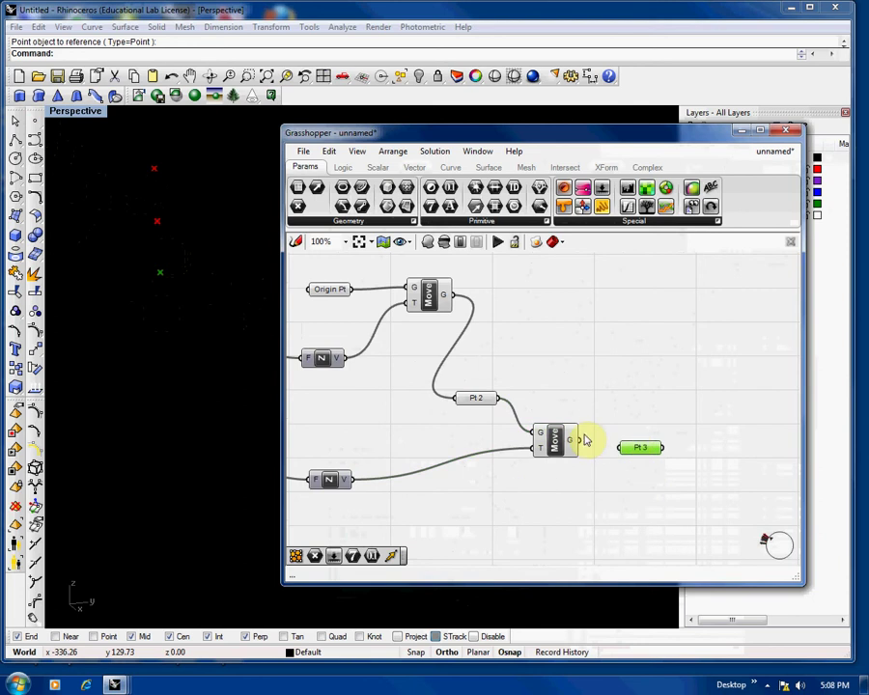
left_click_drag(579, 443, 619, 447)
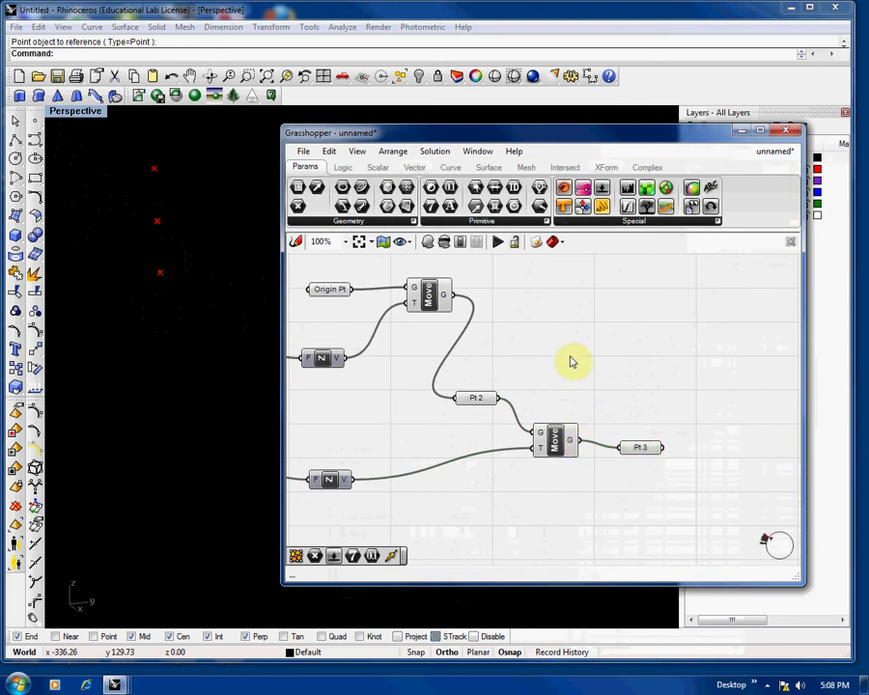
- Add an XY Plane component level with a raised Origin Pt and connect Origin Pt to its O input
right_click_drag(572, 359, 650, 442)
right_click_drag(590, 377, 614, 399)
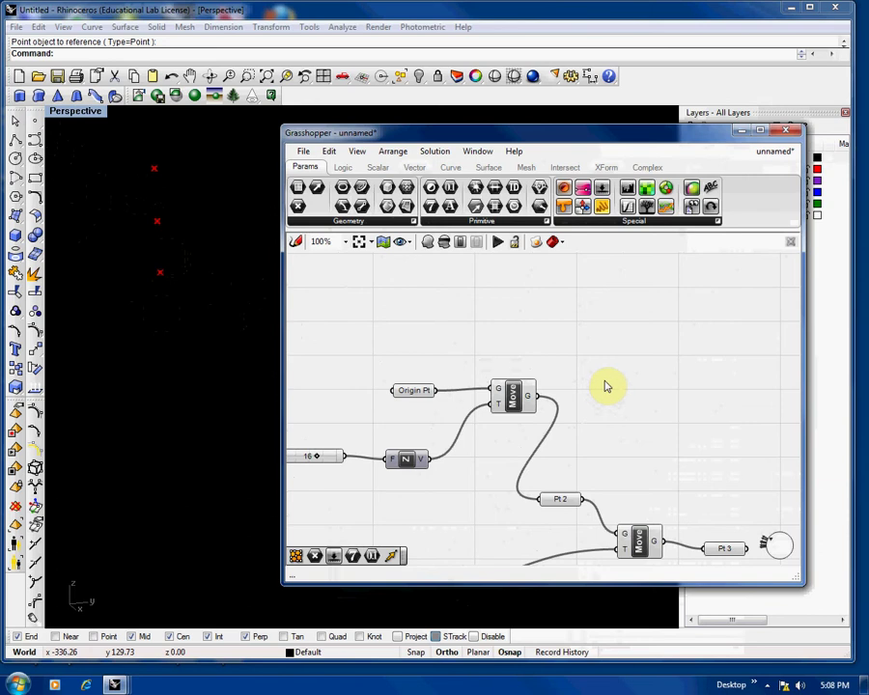
left_click(413, 168)
left_click_drag(404, 207, 596, 400)
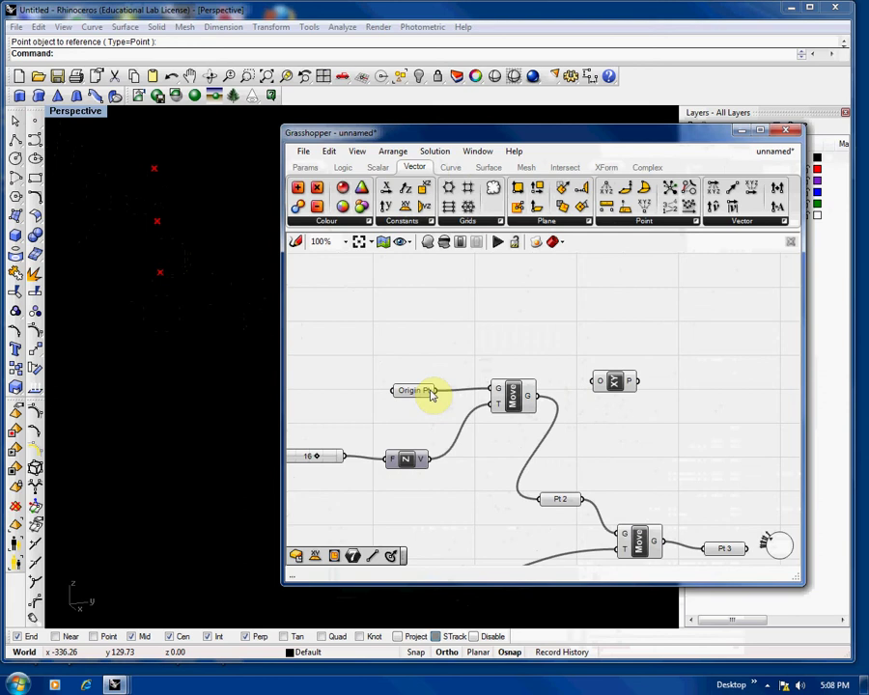
left_click_drag(424, 390, 421, 330)
left_click_drag(614, 384, 588, 328)
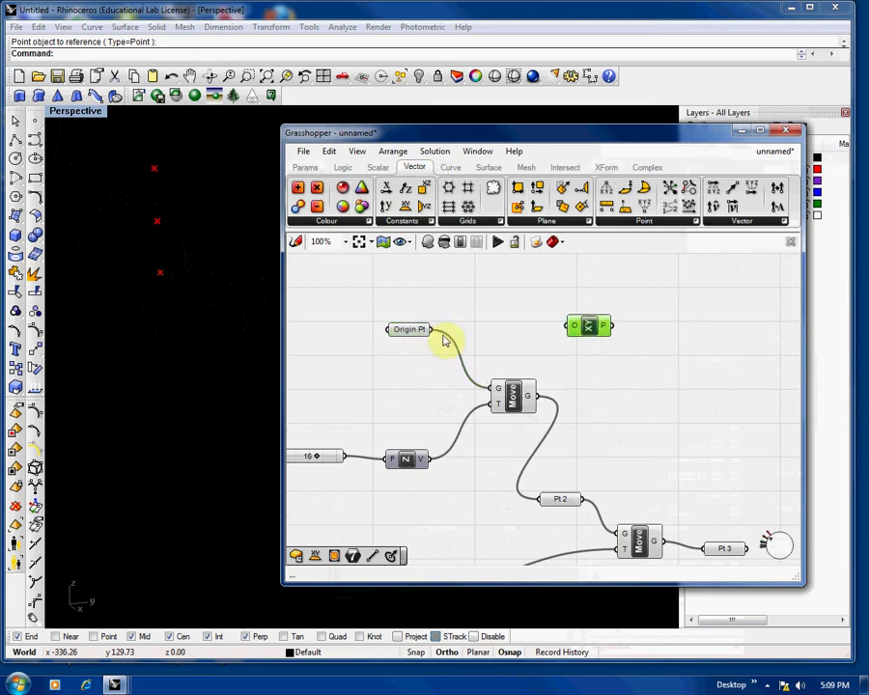
left_click_drag(436, 329, 573, 325)
- Add a Rectangle component beyond the XY Plane and connect the plane output to its P input
right_click_drag(574, 306, 427, 295)
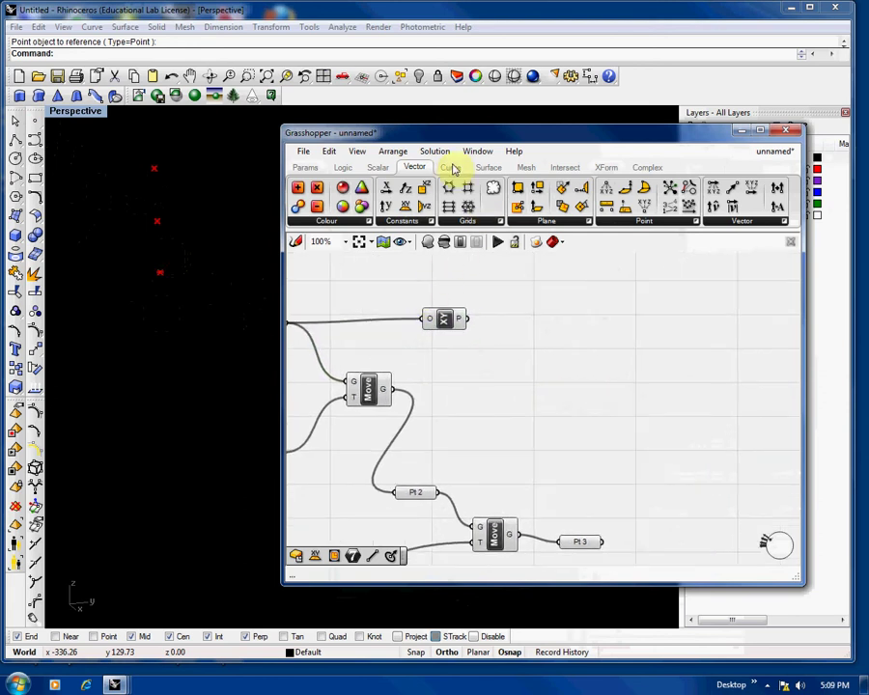
left_click(450, 167)
left_click(534, 221)
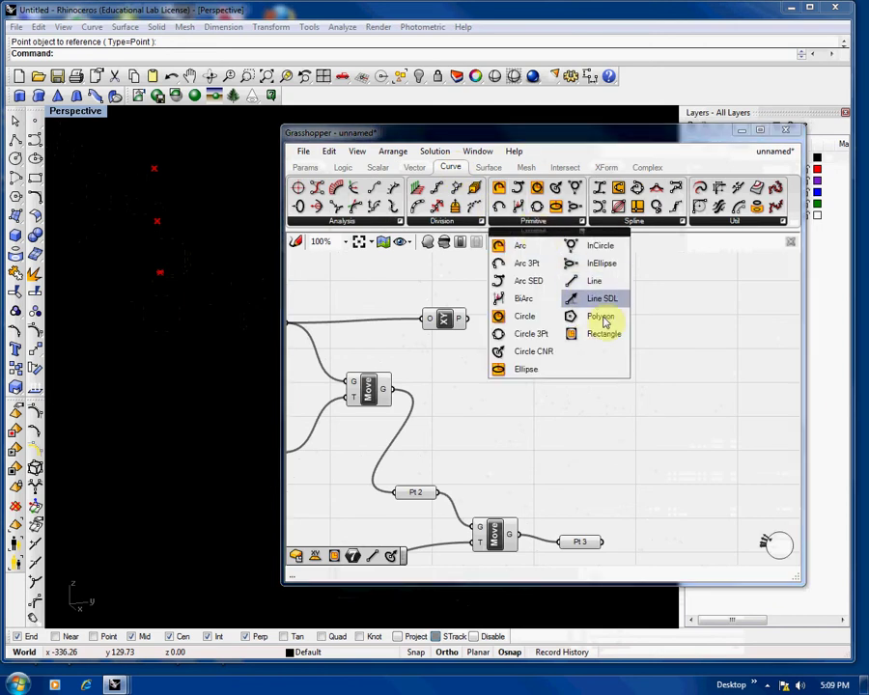
left_click_drag(606, 342, 532, 314)
left_click_drag(462, 319, 643, 336)
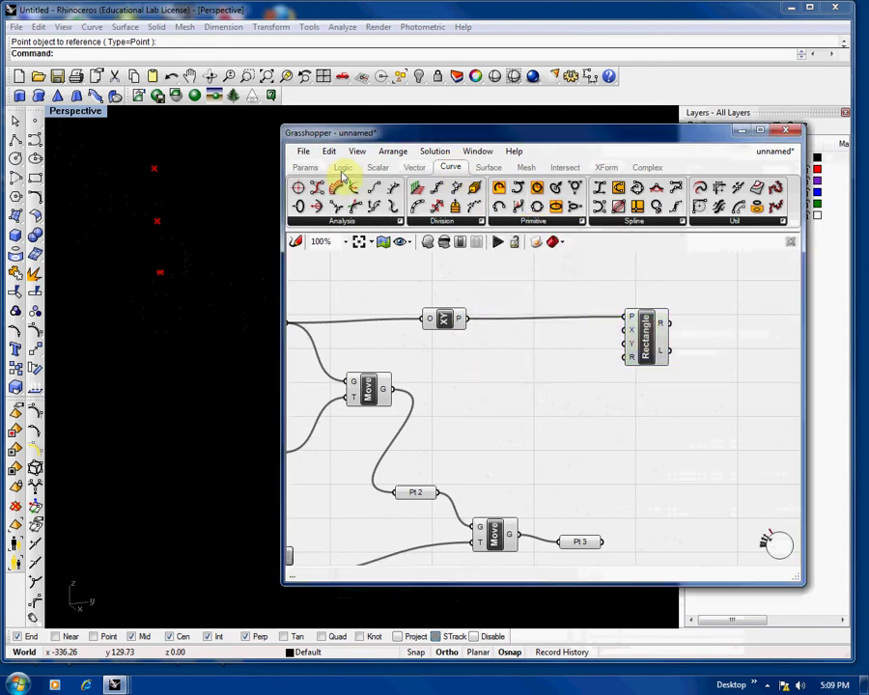
- Duplicate the number slider twice and stack both copies just before the Rectangle component
left_click(306, 167)
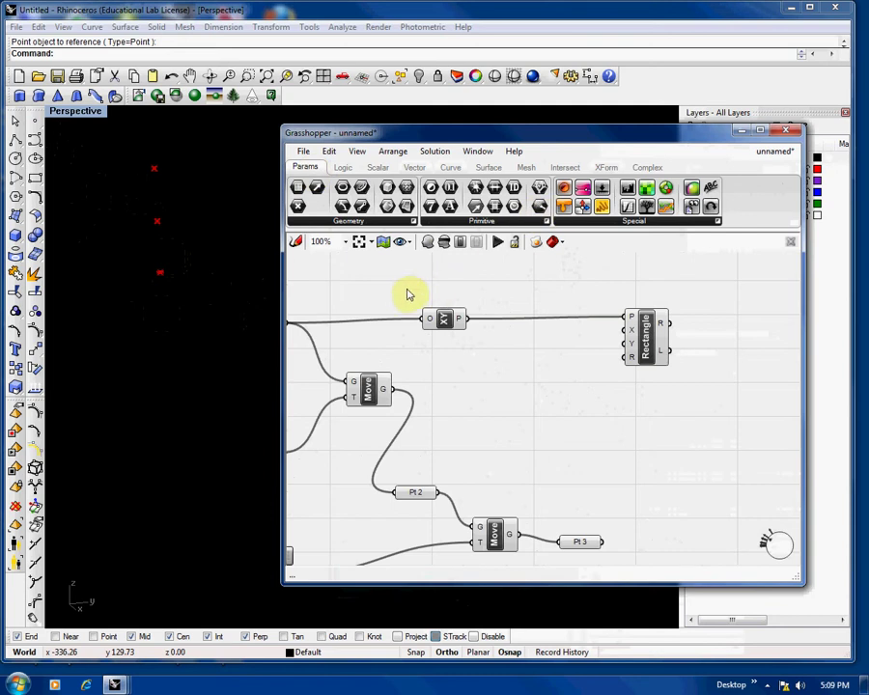
right_click_drag(290, 343, 422, 345)
right_click_drag(349, 408, 367, 347)
left_click(370, 409)
key("ctrl+v")
left_click_drag(311, 410, 693, 294)
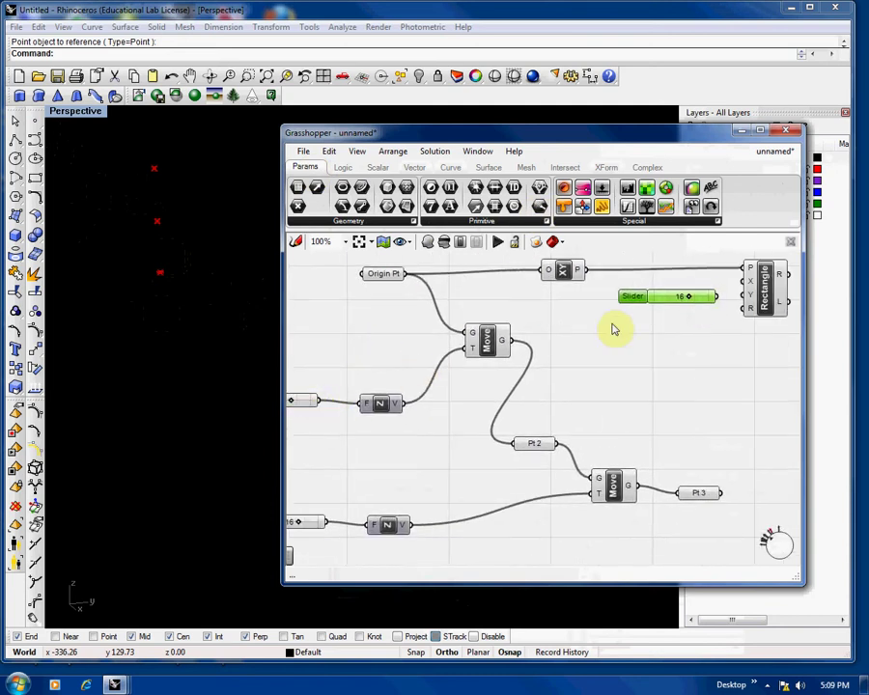
key("ctrl+v")
left_click_drag(323, 416, 709, 329)
right_click_drag(709, 329, 567, 404)
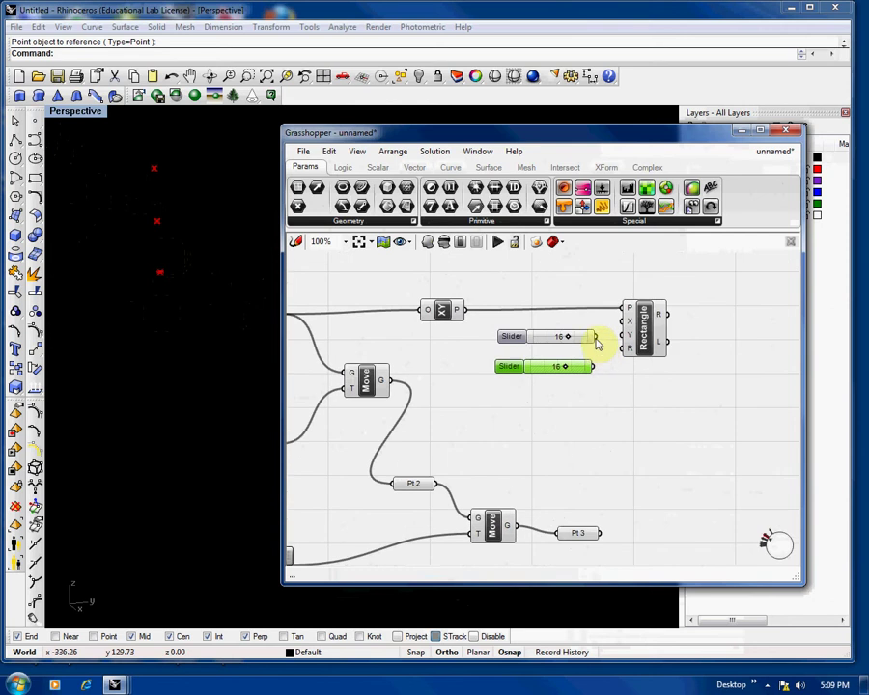
- Spread the two slider copies and the Rectangle component apart to leave room for parameters between them
left_click_drag(556, 405, 529, 328)
left_click_drag(520, 342, 482, 359)
left_click_drag(649, 332, 747, 317)
left_click(680, 369)
- Add a Number parameter between the sliders and the Rectangle and rename it Width
right_click_drag(585, 306, 470, 292)
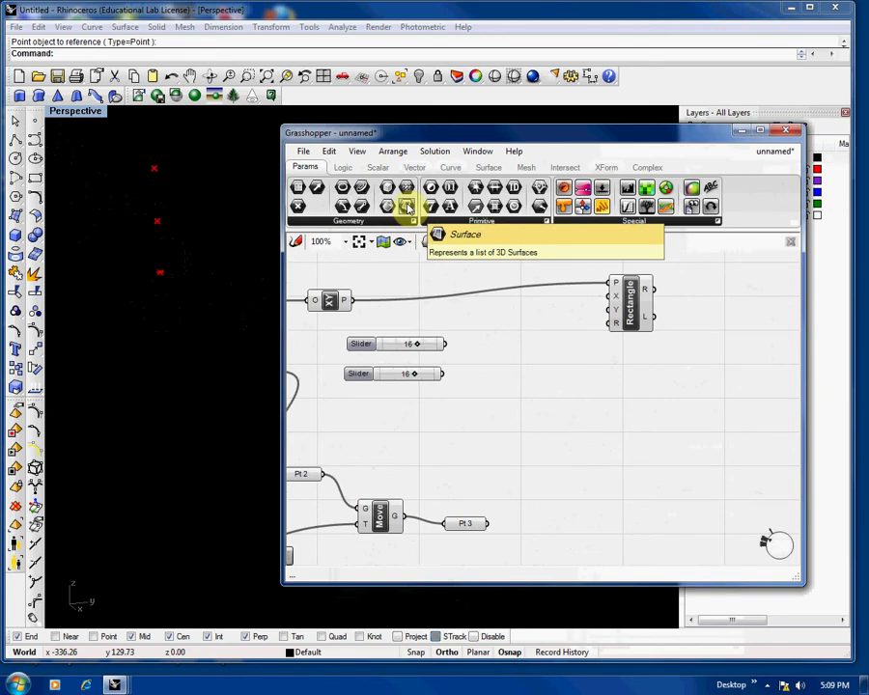
left_click_drag(407, 206, 509, 328)
right_click(513, 327)
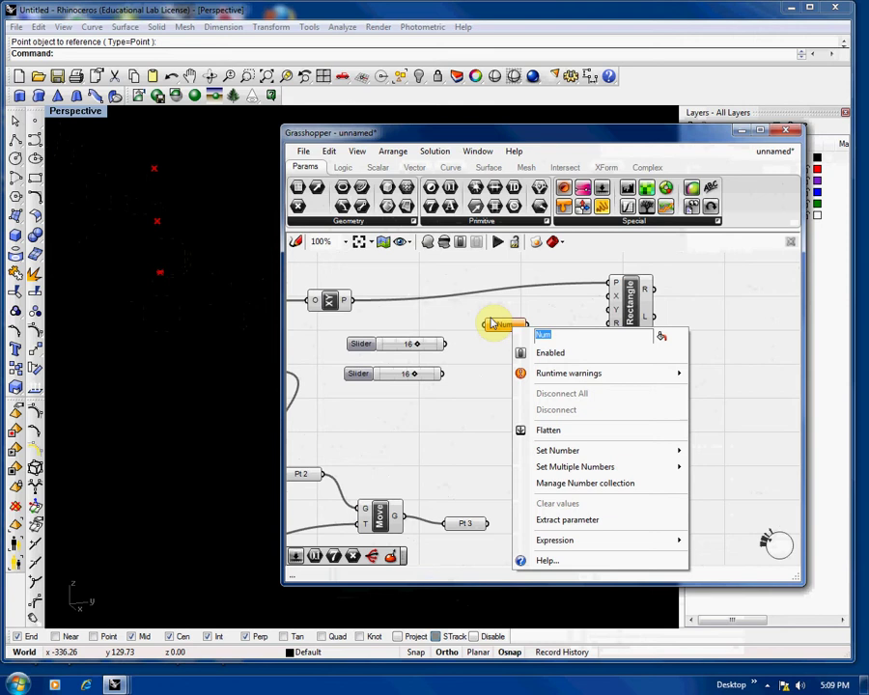
type("Width")
key("Return")
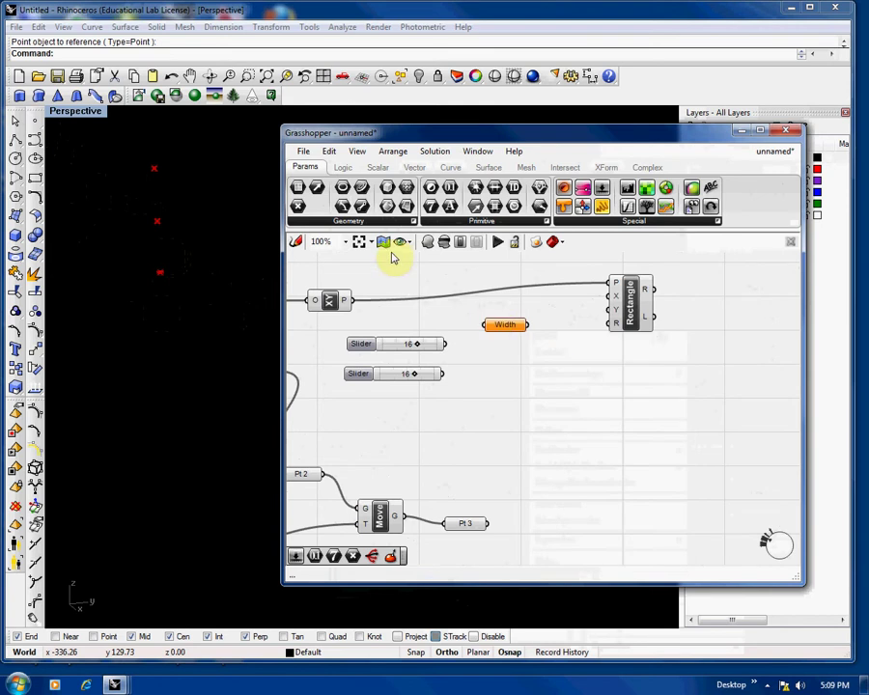
- Add a second Number parameter, rename it Depth and place it below Width beside the lower slider
left_click_drag(406, 207, 487, 337)
right_click(488, 336)
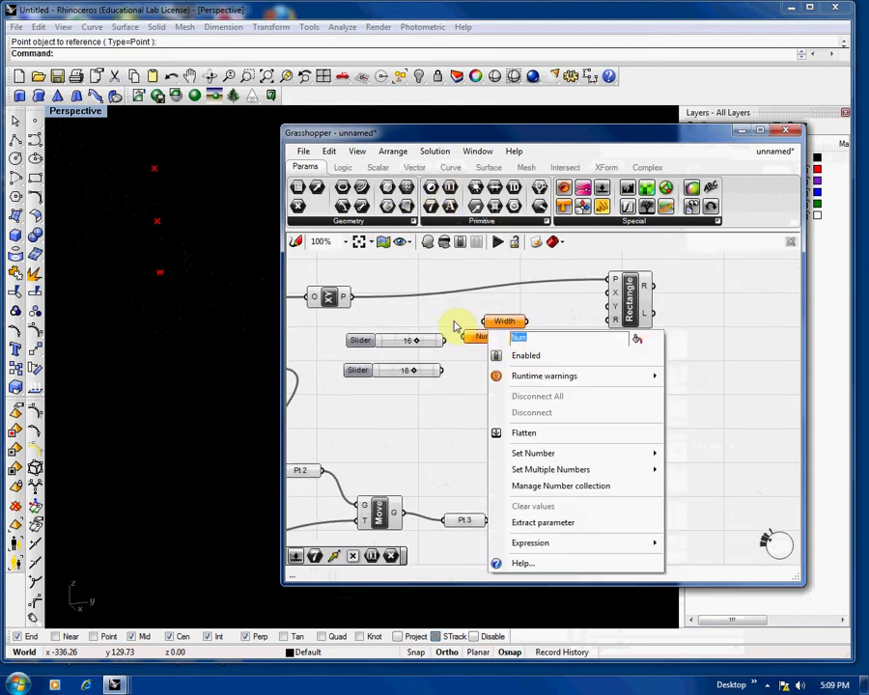
type("Depth")
key("Return")
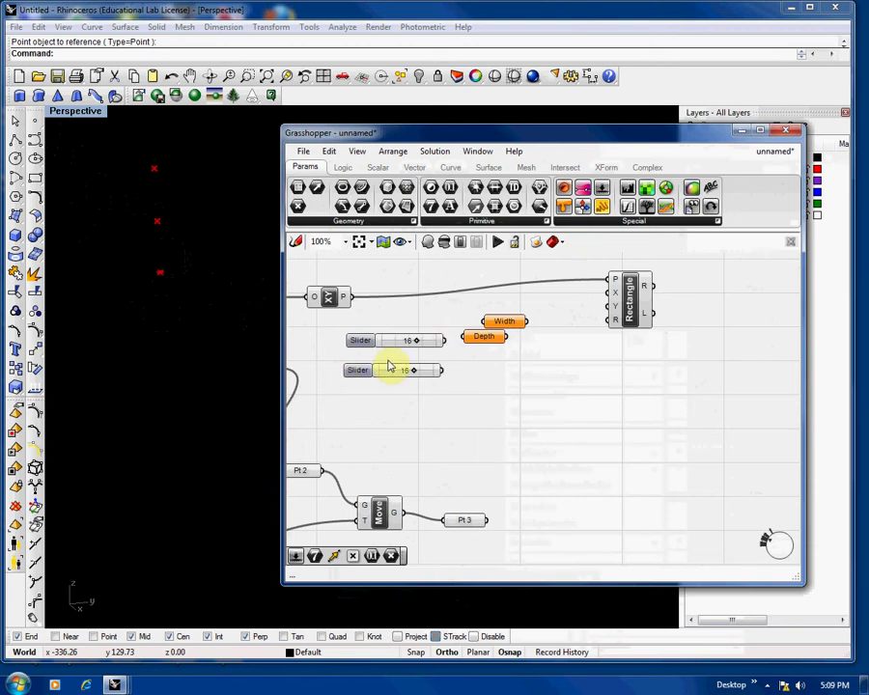
left_click_drag(484, 336, 494, 372)
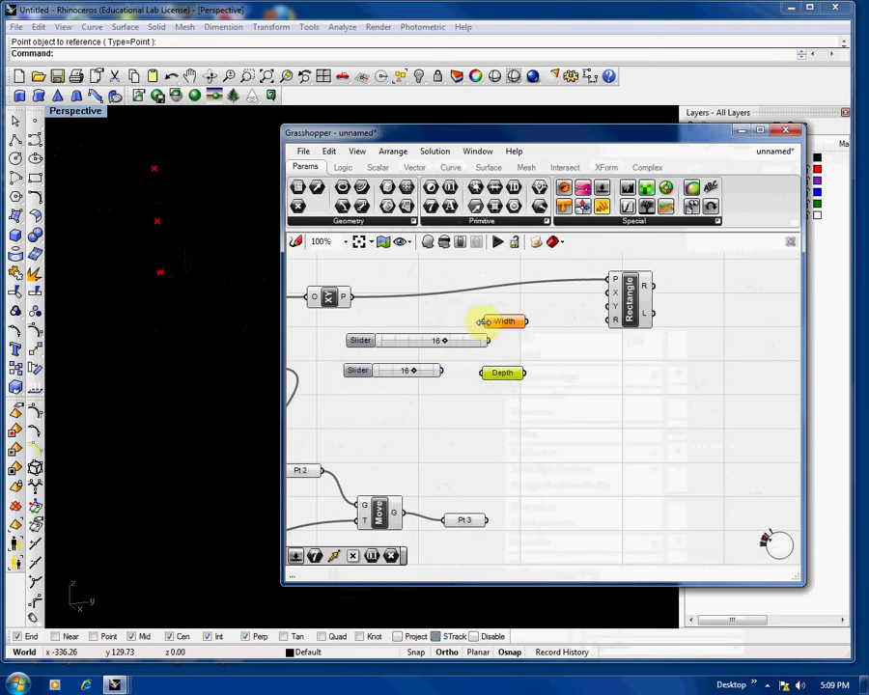
- Wire the sliders through Width and Depth into the Rectangle's X and Y inputs, setting them to 18 and 19
left_click_drag(447, 339, 484, 321)
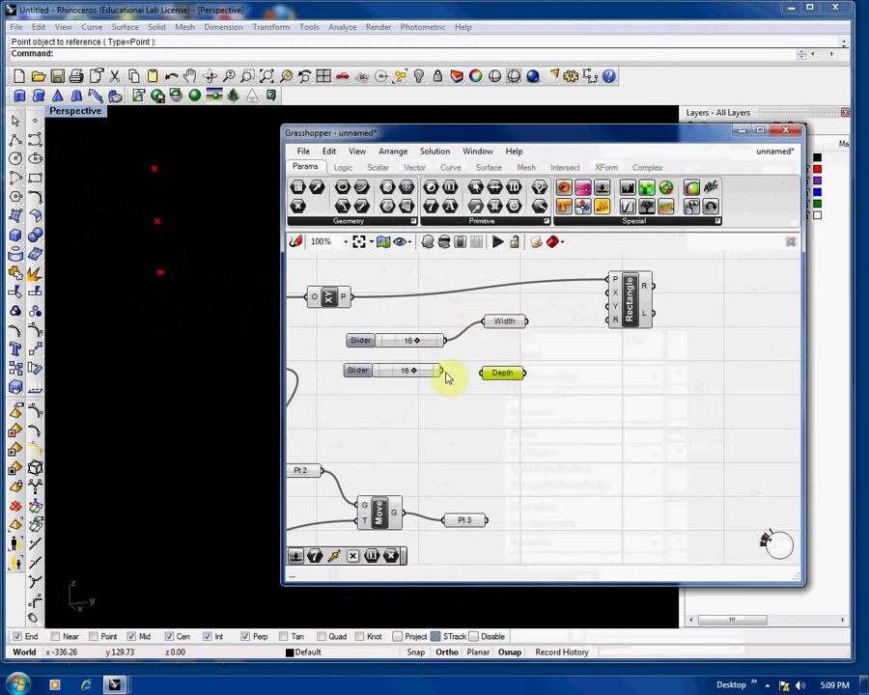
left_click_drag(446, 372, 583, 307)
left_click_drag(526, 324, 612, 292)
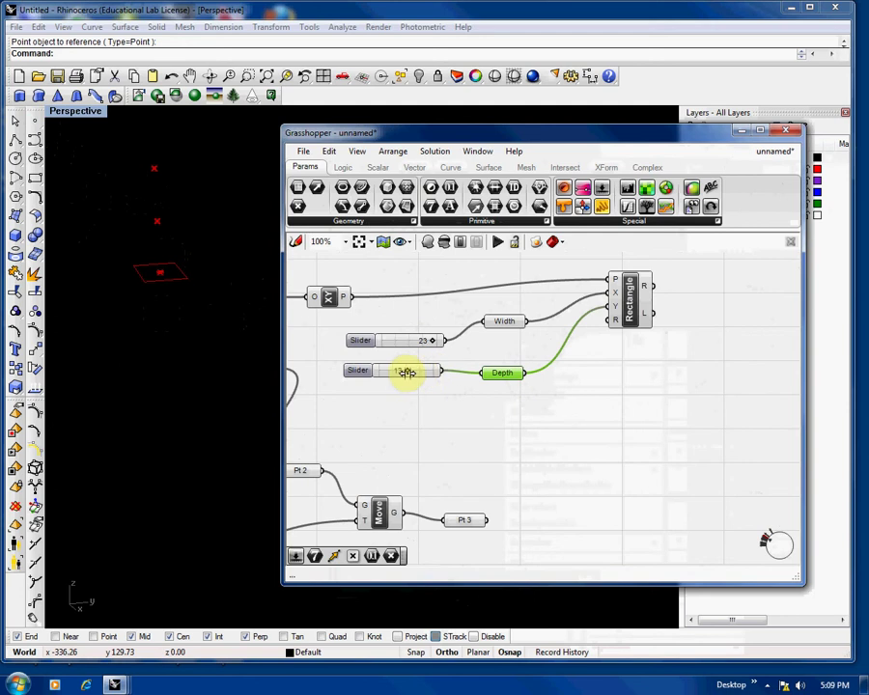
left_click_drag(425, 341, 409, 341)
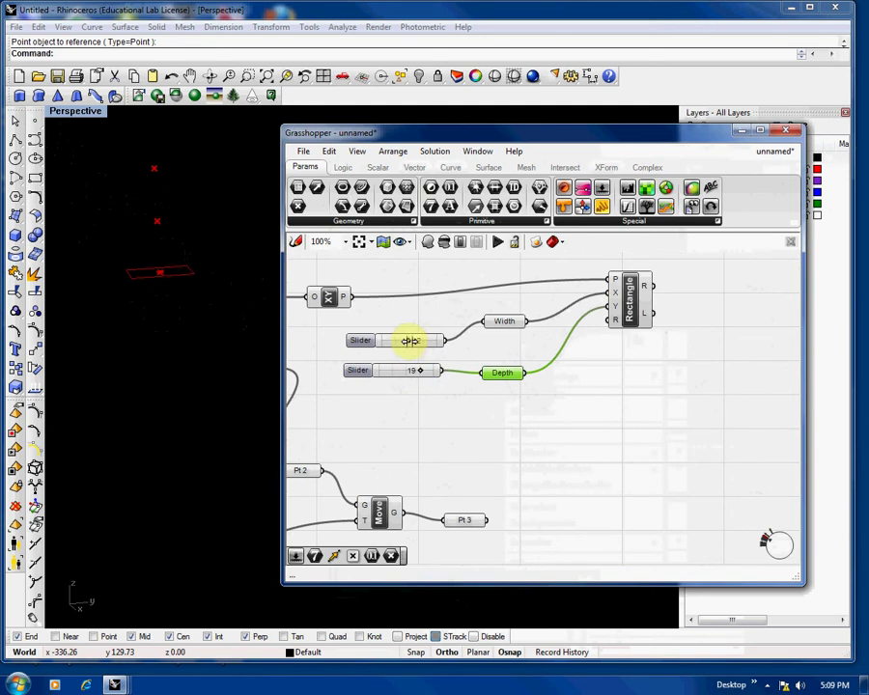
- Add a Planar surface component after the Rectangle and connect the Rectangle's R output to its E input
scroll(660, 400, "down", 2)
right_click_drag(659, 400, 462, 398)
left_click(487, 168)
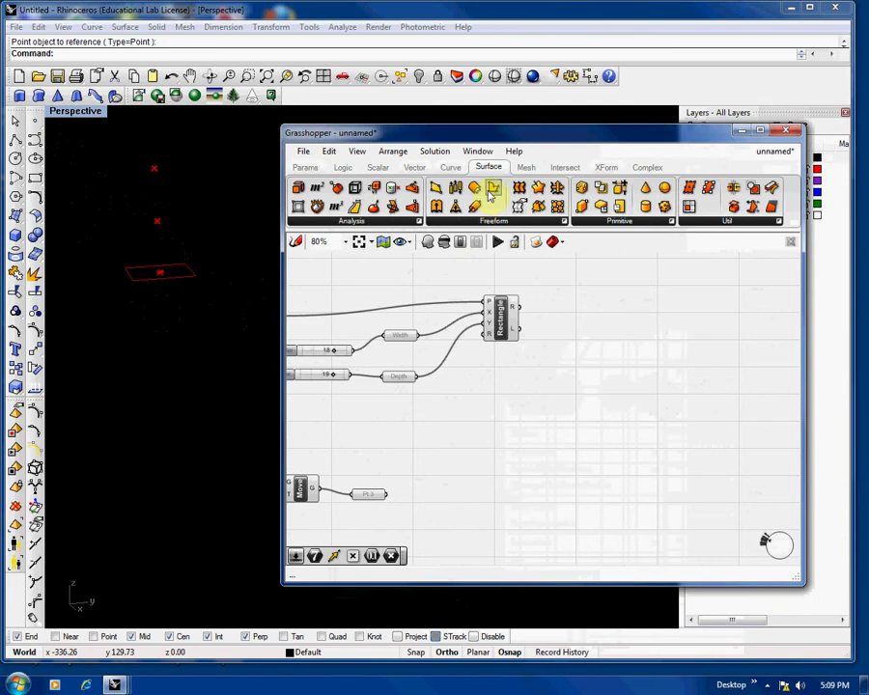
left_click_drag(493, 190, 583, 307)
left_click_drag(517, 309, 569, 305)
- Add a Surface parameter after the Planar component and connect the Planar S output to it
left_click(305, 167)
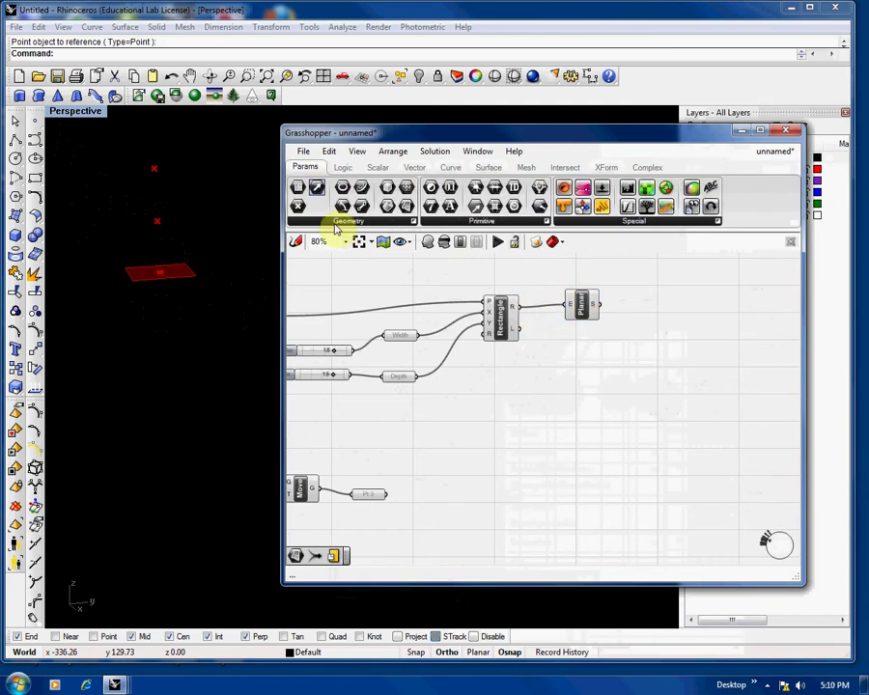
left_click_drag(405, 208, 670, 319)
left_click_drag(596, 305, 656, 319)
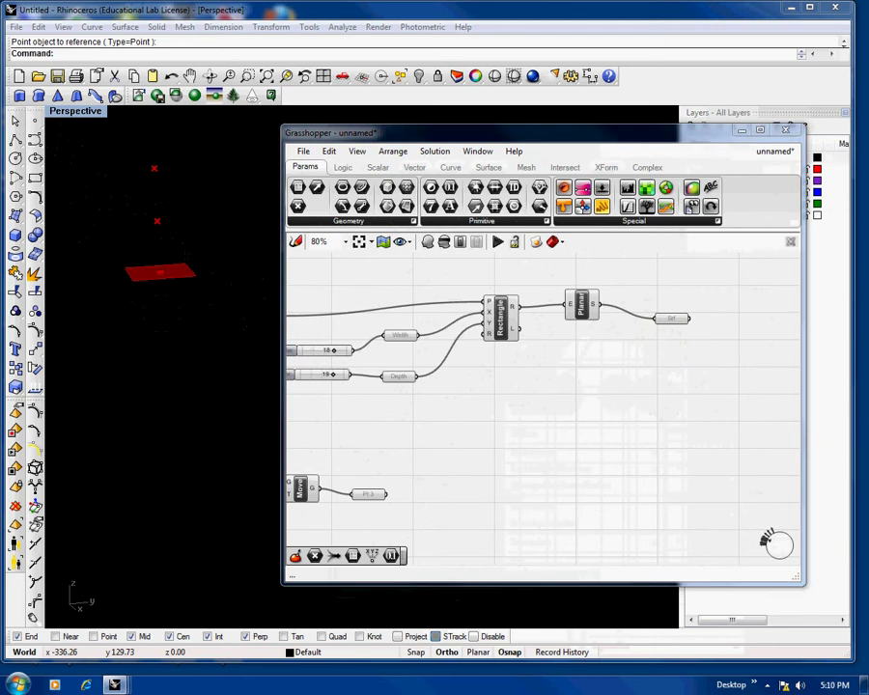
- Examine the Srf parameter up close and view the planar surface and points from another angle in the Perspective viewport
right_click_drag(682, 411, 572, 469)
scroll(590, 369, "up", 4)
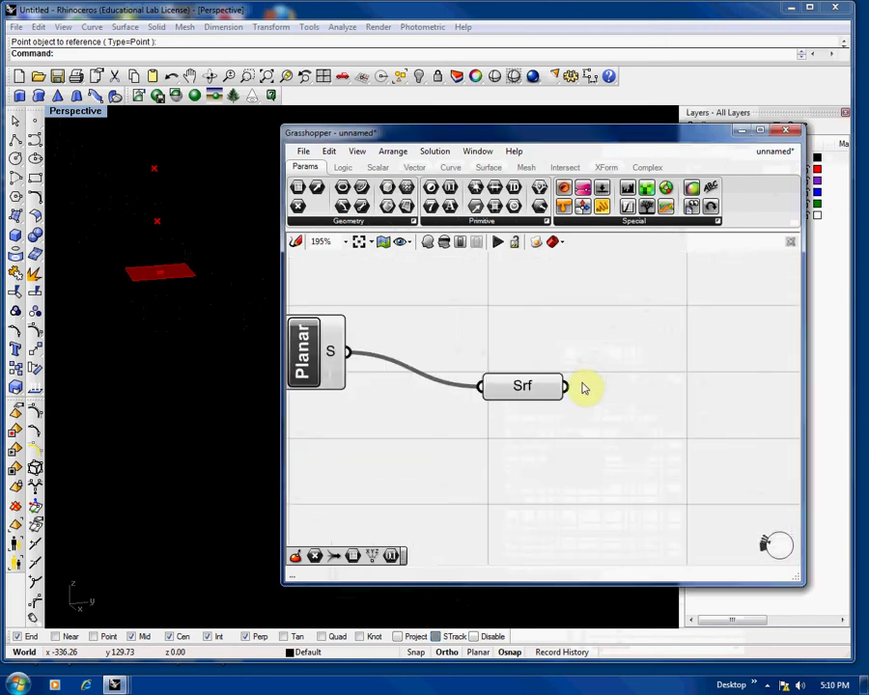
left_click(206, 331)
scroll(206, 331, "up", 6)
right_click_drag(250, 314, 219, 354)
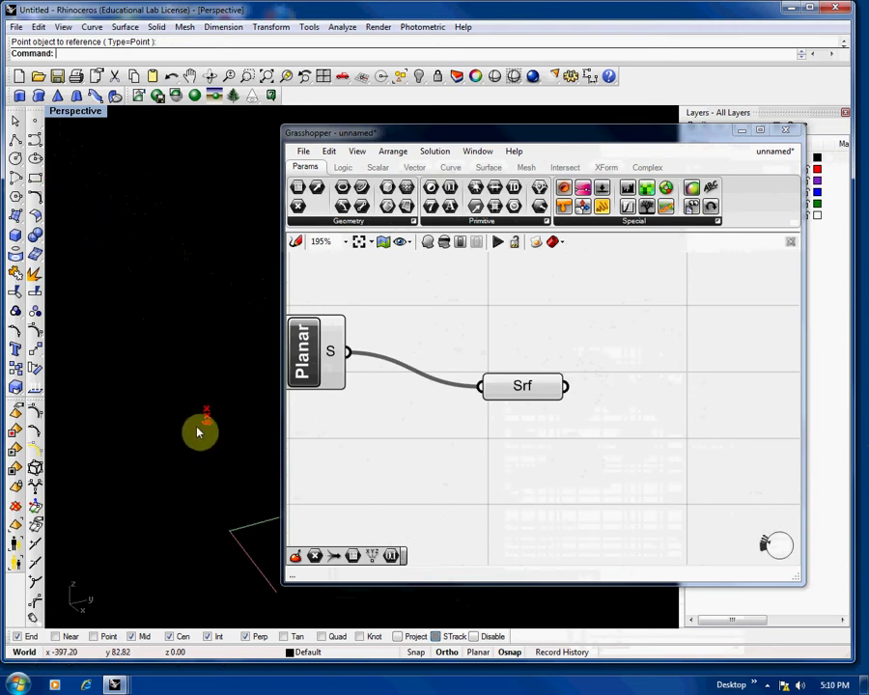
scroll(202, 434, "up", 12)
left_click(425, 451)
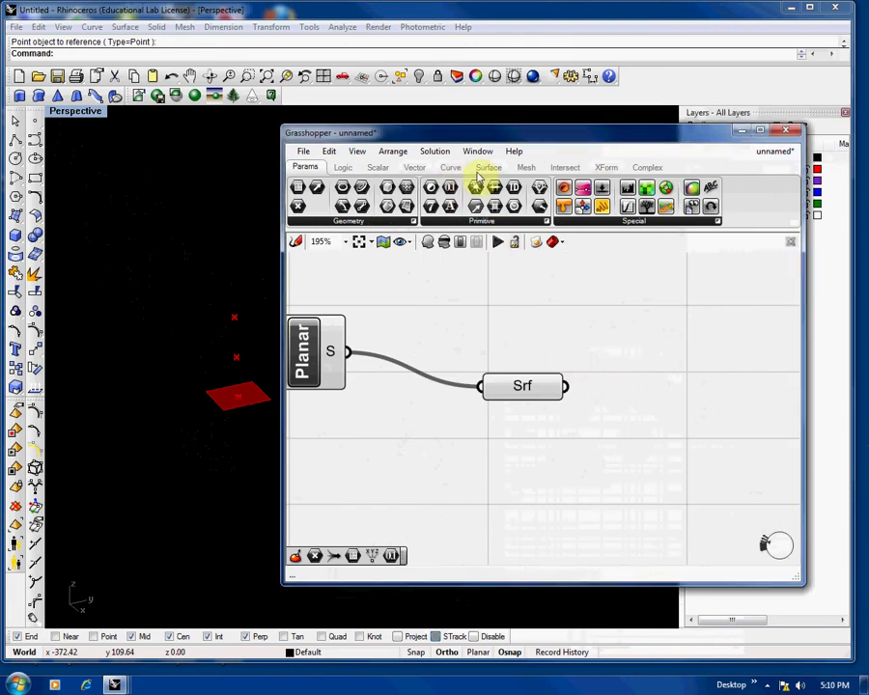
- Add an Evaluate Surface component, connect Srf to its S input and reparameterize the Srf parameter
left_click(489, 167)
left_click(384, 222)
left_click(416, 248)
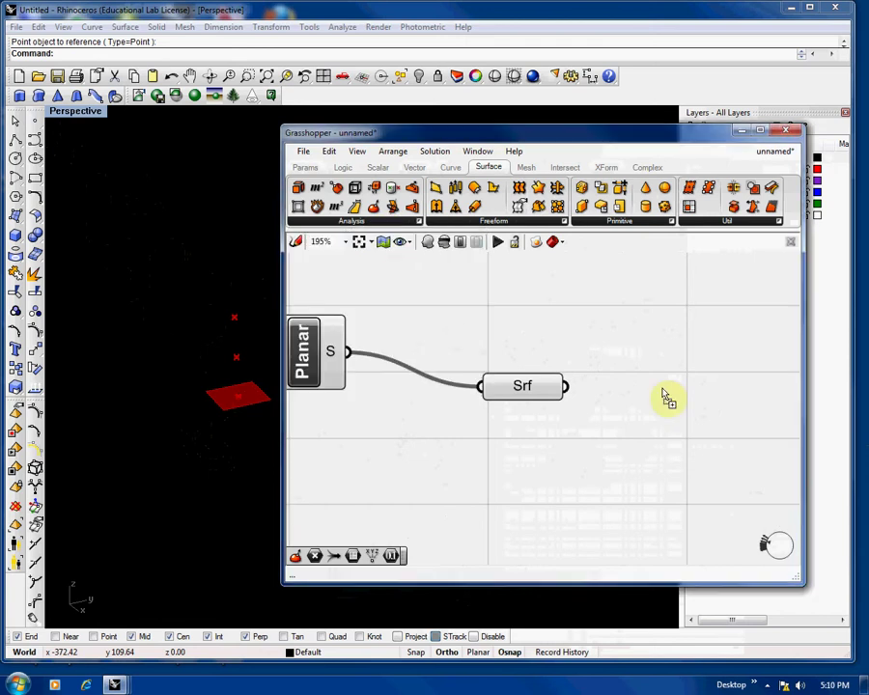
left_click(683, 417)
right_click_drag(582, 443, 470, 435)
scroll(471, 440, "down", 1)
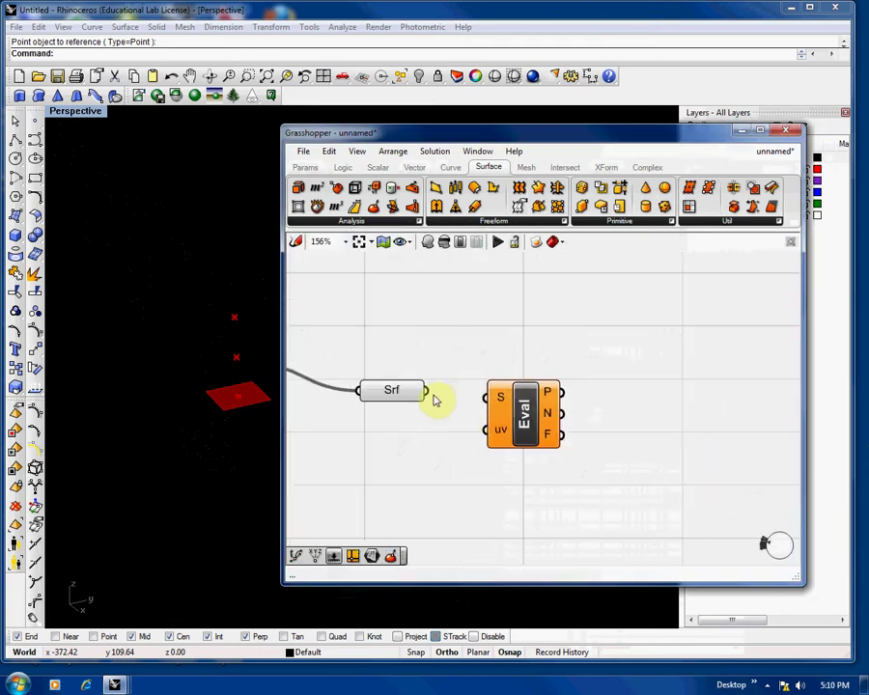
left_click_drag(425, 385, 597, 413)
left_click(546, 330)
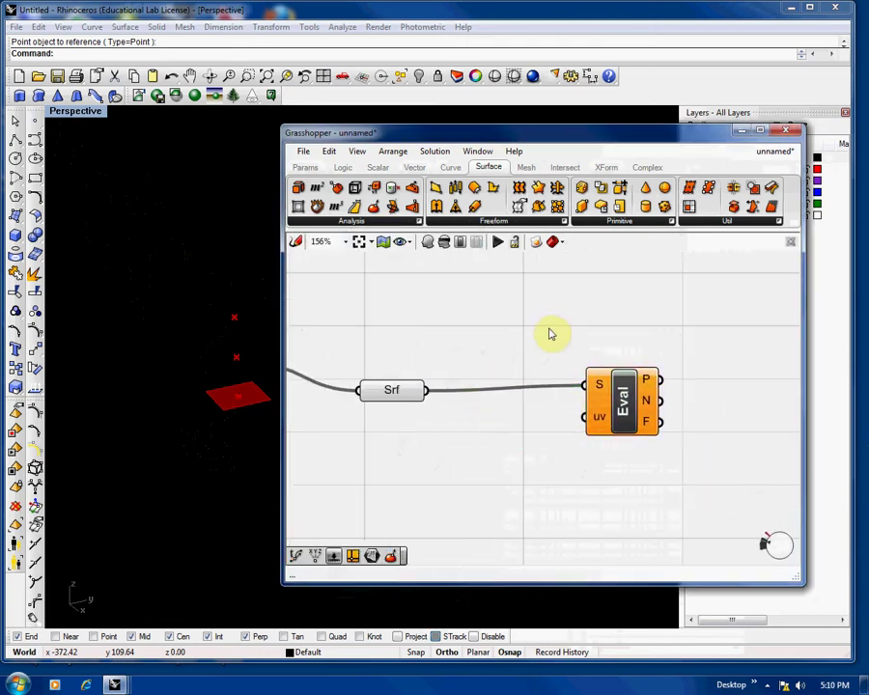
right_click(413, 394)
left_click(502, 617)
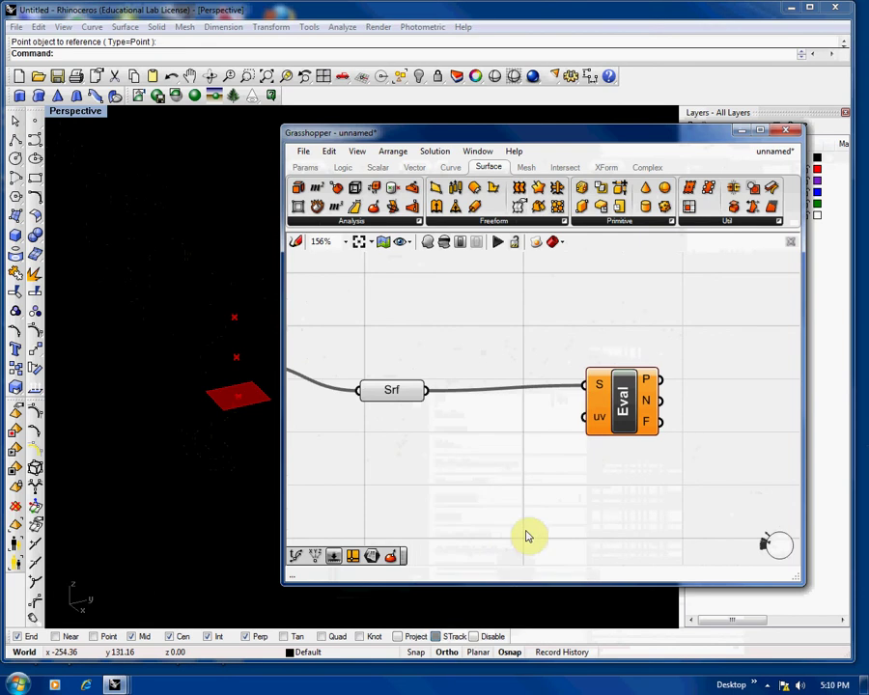
- Add a Point XYZ component below the wire between Srf and the Eval component
right_click_drag(519, 489, 563, 465)
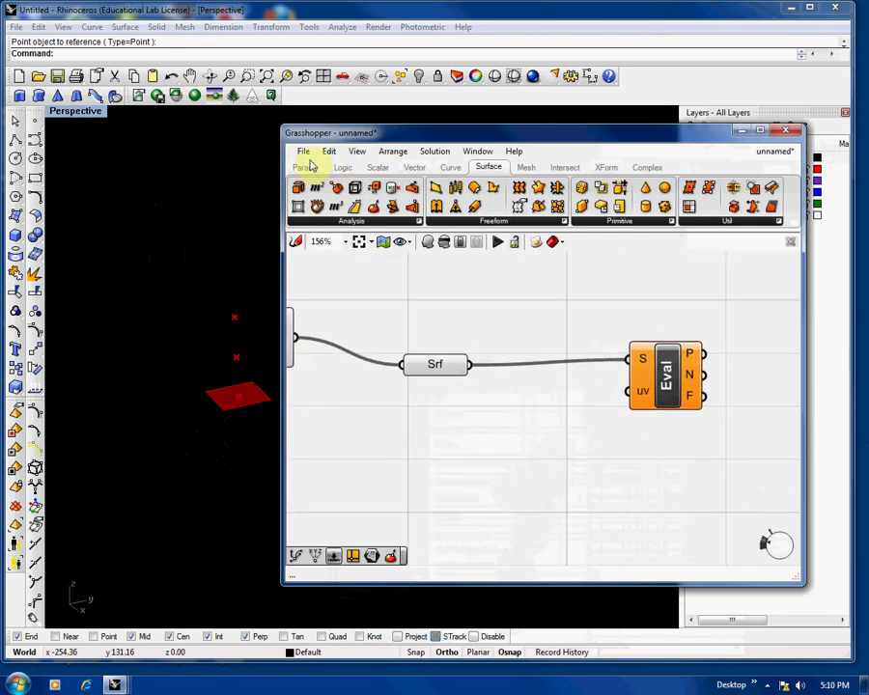
left_click(449, 169)
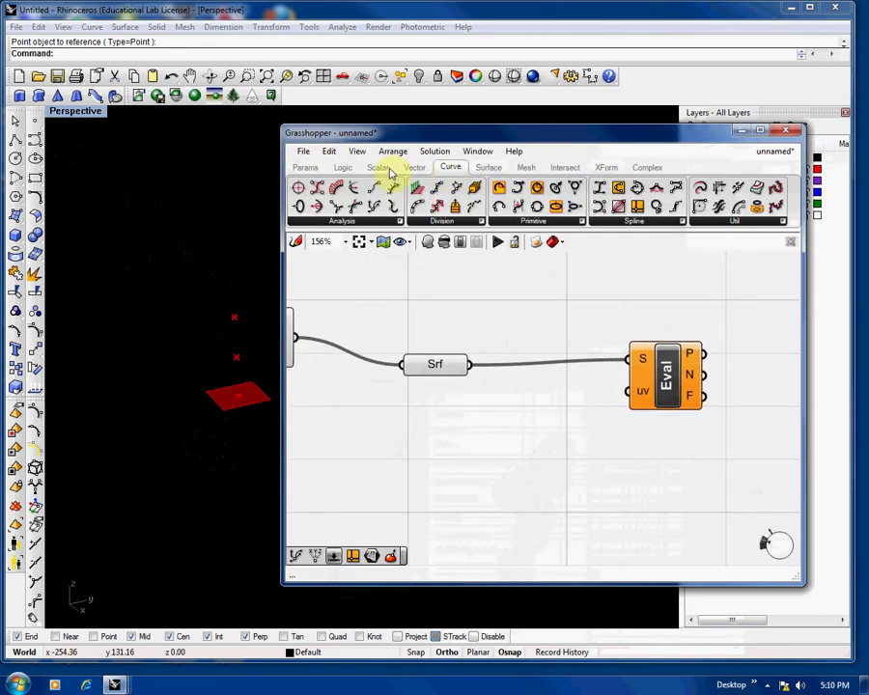
left_click(415, 168)
left_click(614, 222)
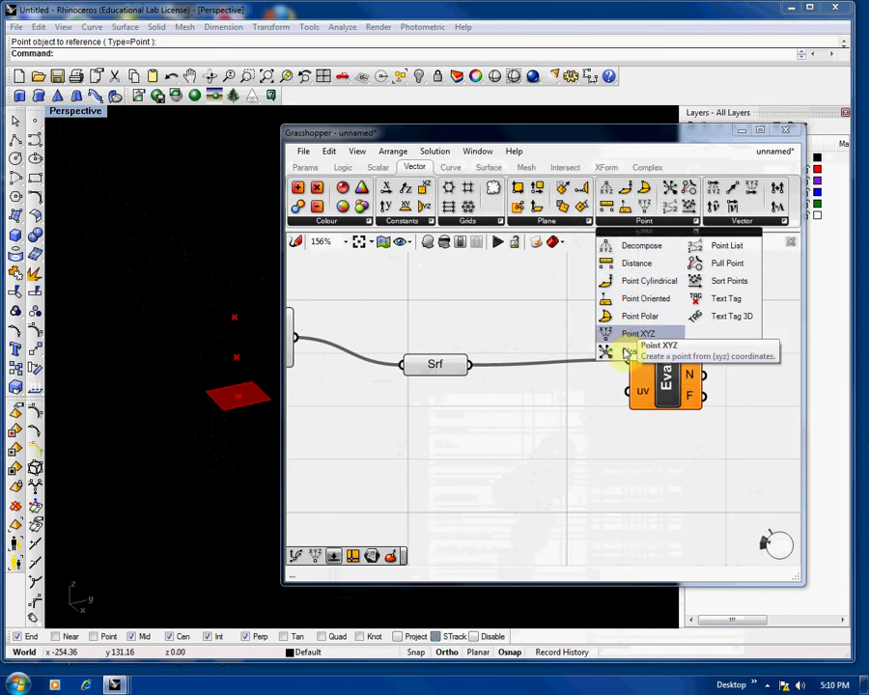
left_click_drag(623, 350, 507, 469)
scroll(510, 411, "down", 2)
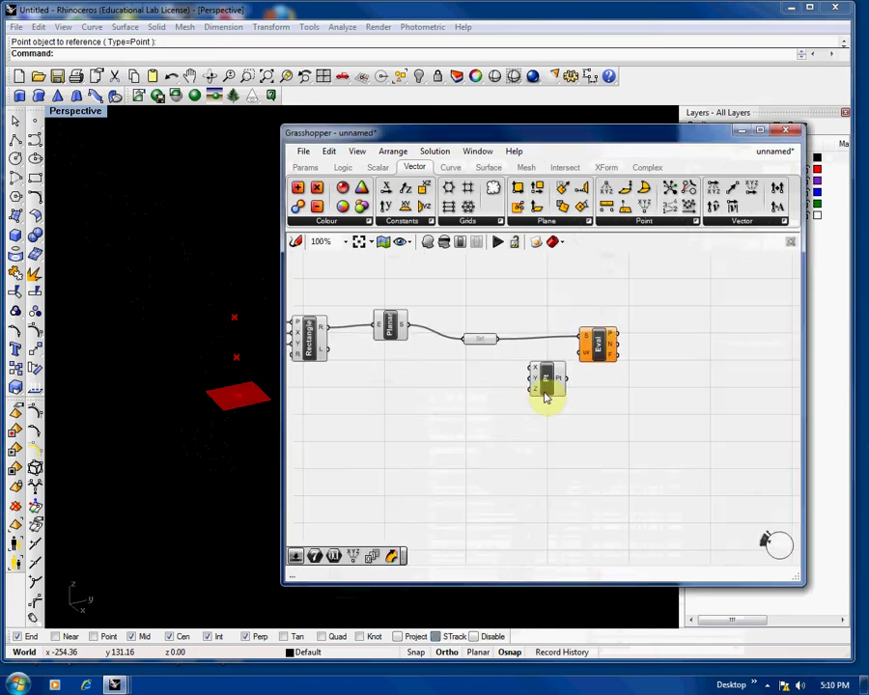
scroll(544, 395, "up", 1)
- Move the Point XYZ component below Srf and connect its Pt output to the Eval component's uv input
left_click_drag(545, 394, 486, 436)
right_click_drag(425, 442, 459, 421)
left_click(480, 394)
left_click_drag(519, 395, 624, 321)
left_click(542, 389)
right_click_drag(450, 358, 517, 340)
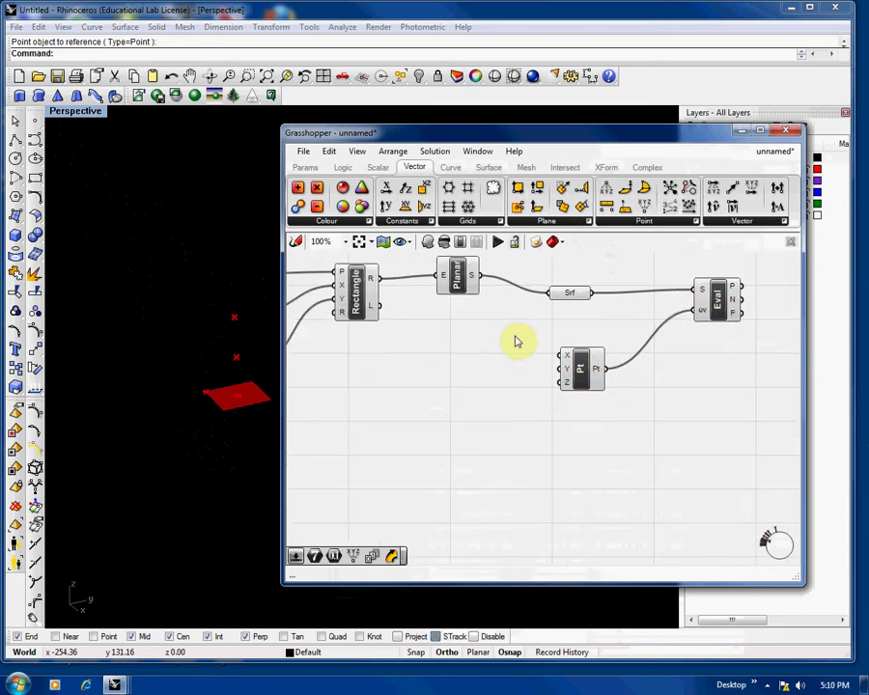
- Add two number sliders, connect them to the Pt component's X and Y inputs, and stack them beside it
left_click(305, 169)
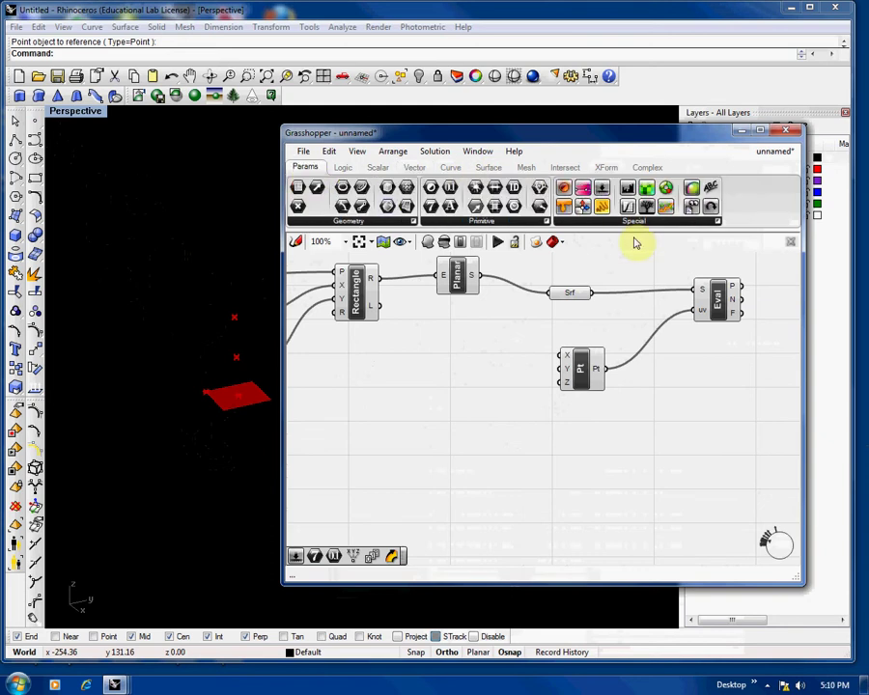
left_click(602, 191)
left_click(491, 348)
left_click_drag(493, 350, 552, 368)
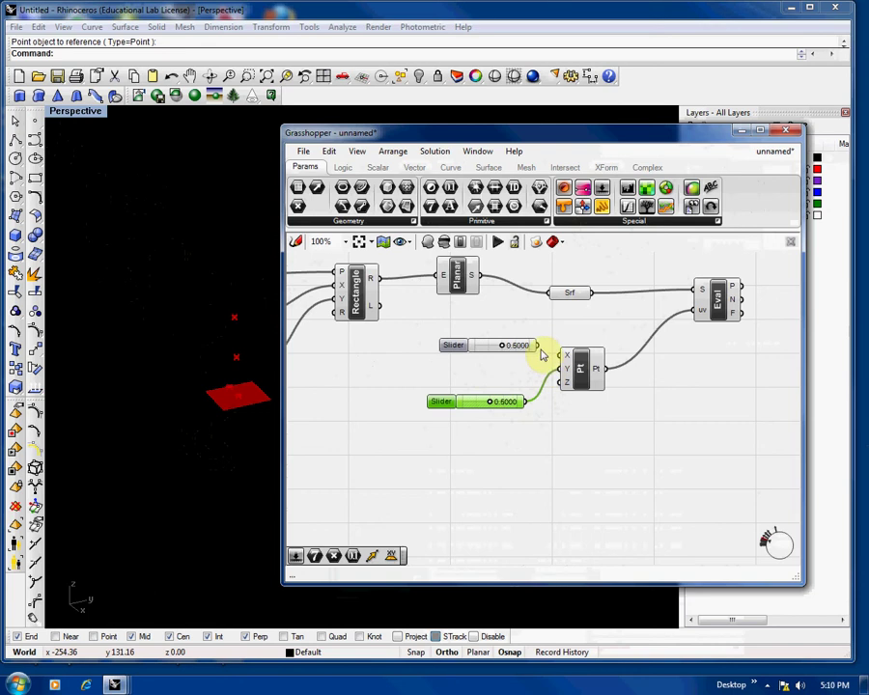
left_click_drag(484, 346, 463, 385)
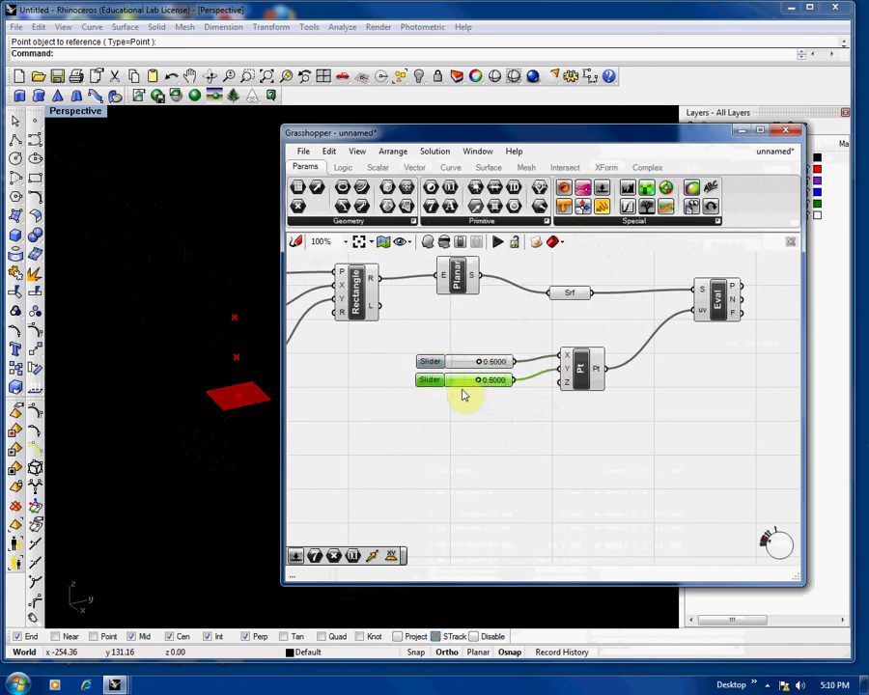
left_click(463, 398)
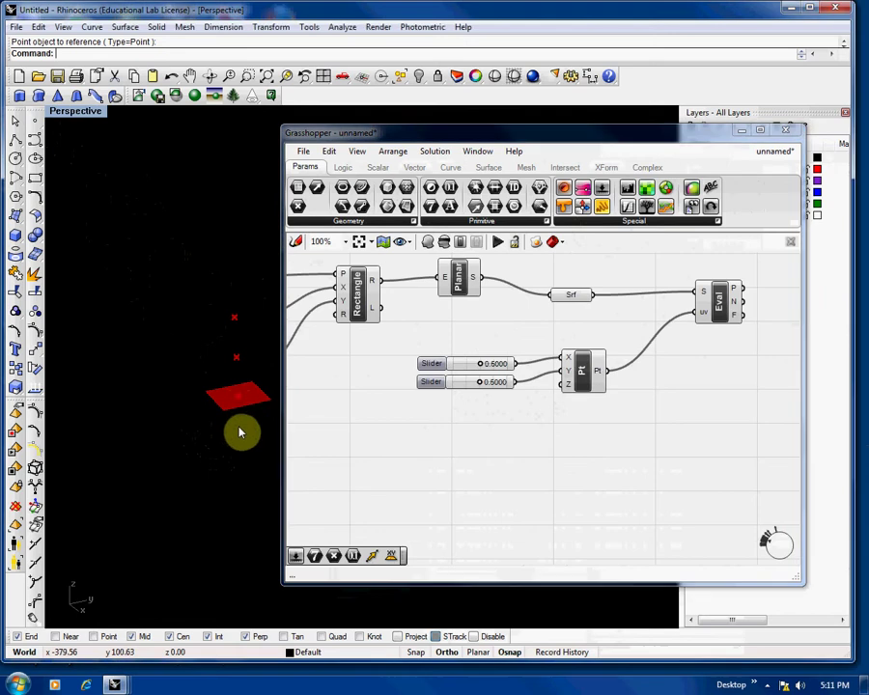
- Set the X slider to 0.4875 and the Y slider to 0.5625 to shift the evaluated point on the surface
scroll(239, 406, "up", 2)
left_click_drag(480, 363, 463, 365)
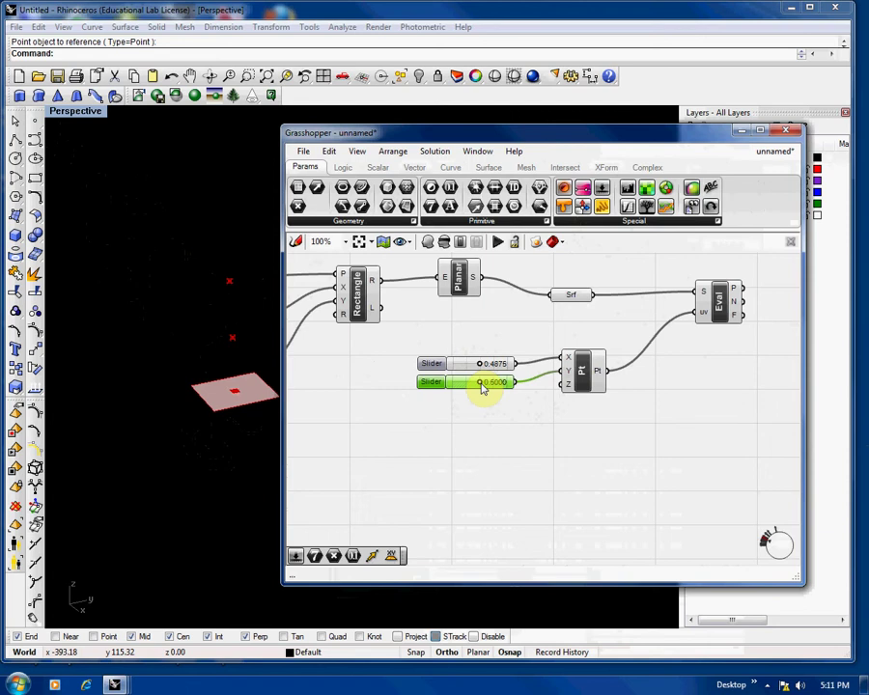
left_click_drag(481, 383, 480, 382)
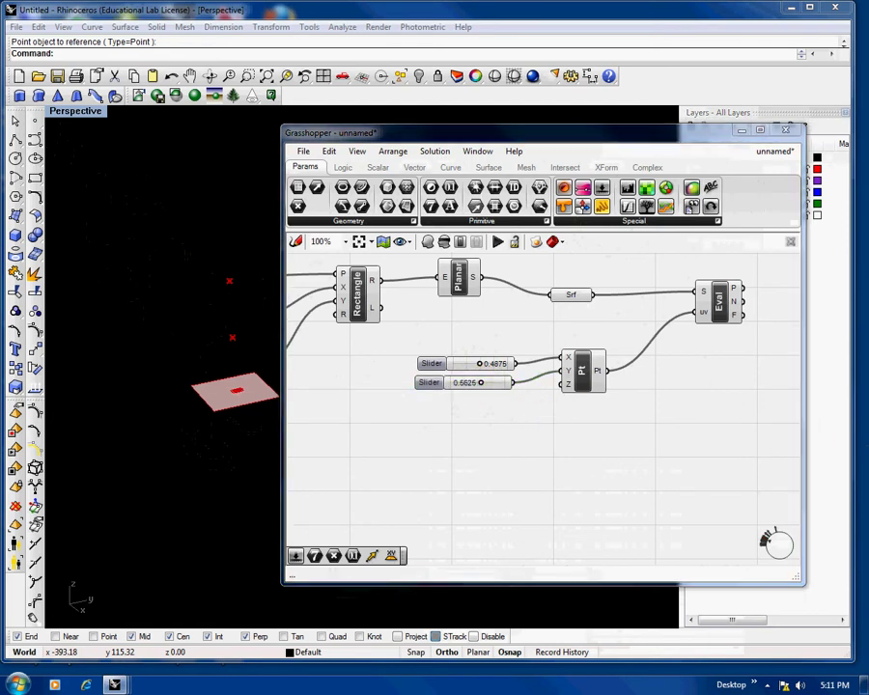
- Add a Point parameter fed by the Eval component's P output and connect it to a new XY Plane component's origin input
right_click_drag(692, 448, 347, 515)
left_click_drag(298, 207, 428, 362)
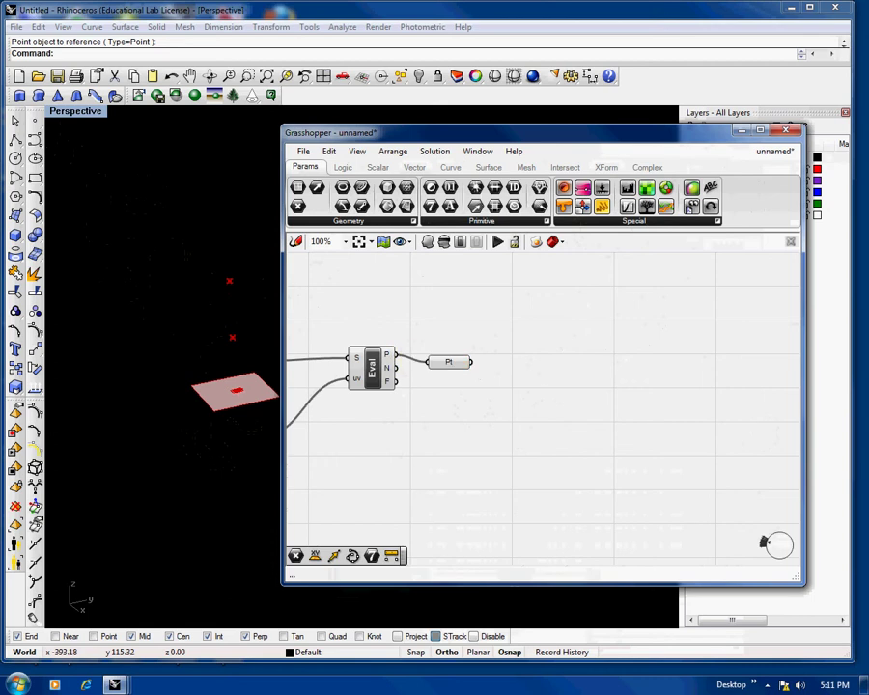
right_click_drag(564, 424, 536, 423)
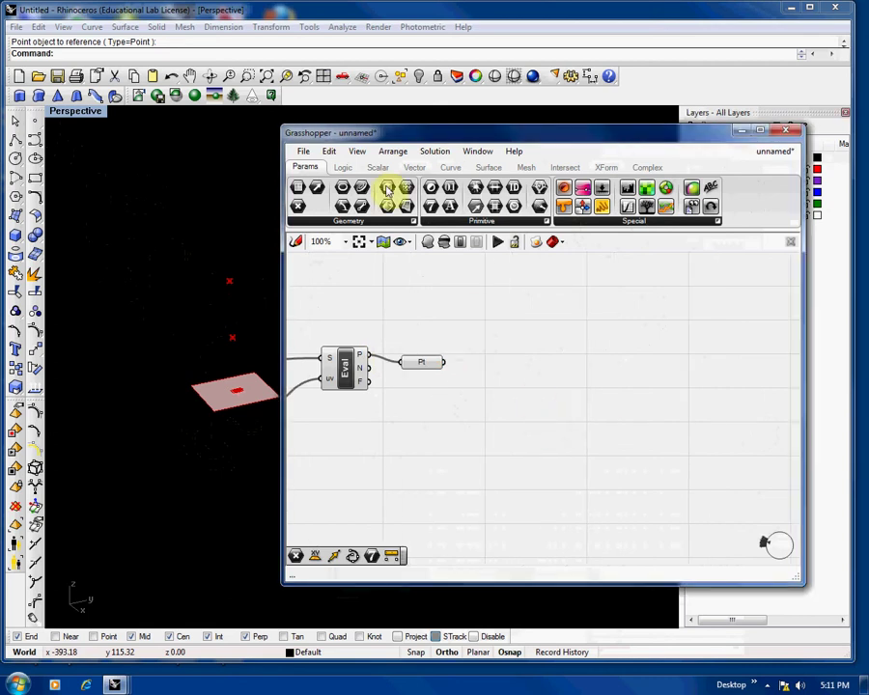
left_click(411, 169)
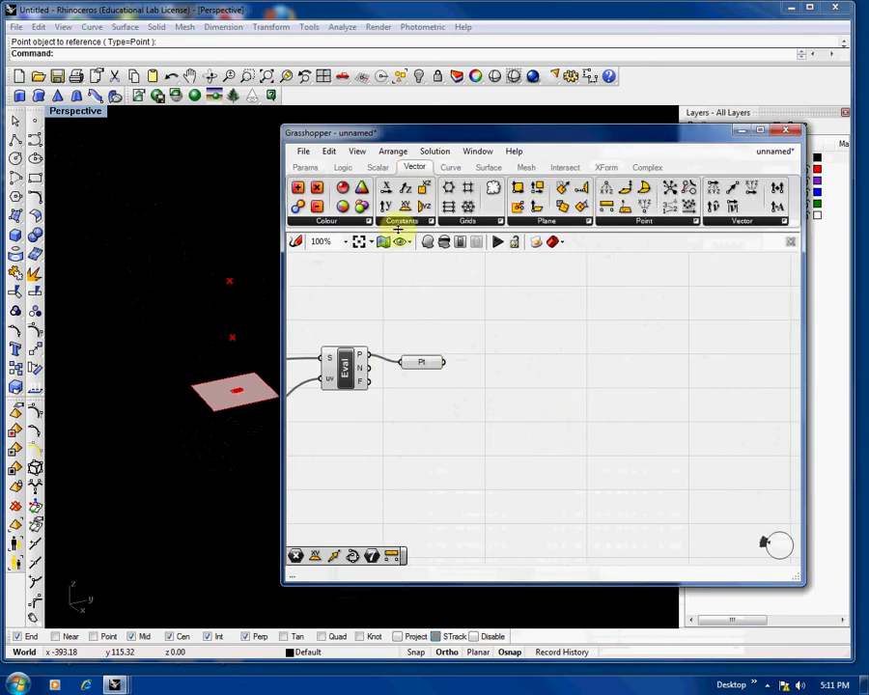
left_click_drag(404, 206, 550, 453)
left_click_drag(445, 362, 506, 354)
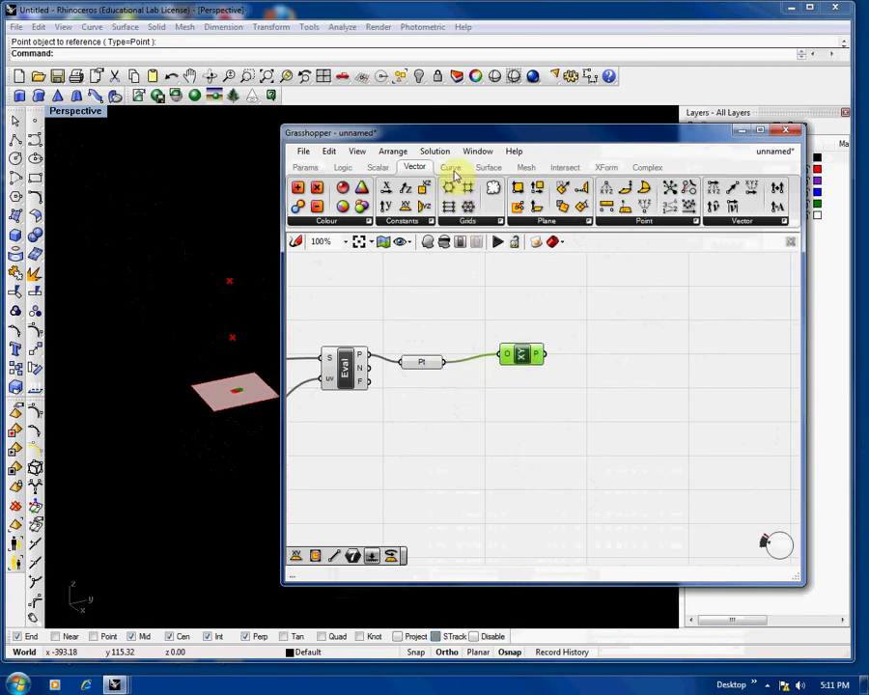
- Add a Circle component and connect the XY Plane output to its P input
left_click(452, 170)
left_click(530, 224)
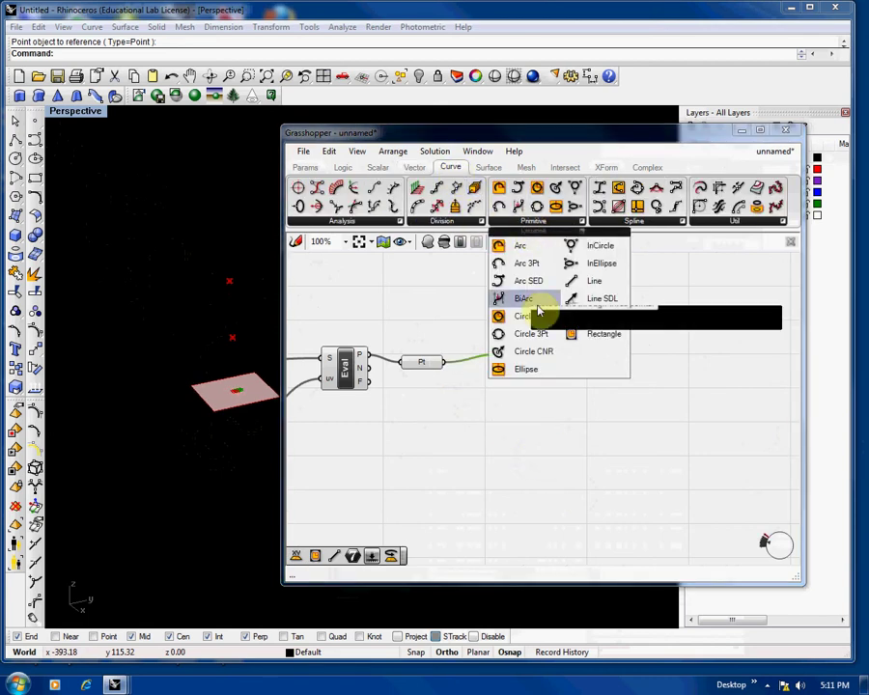
left_click_drag(543, 319, 606, 344)
left_click_drag(543, 357, 621, 382)
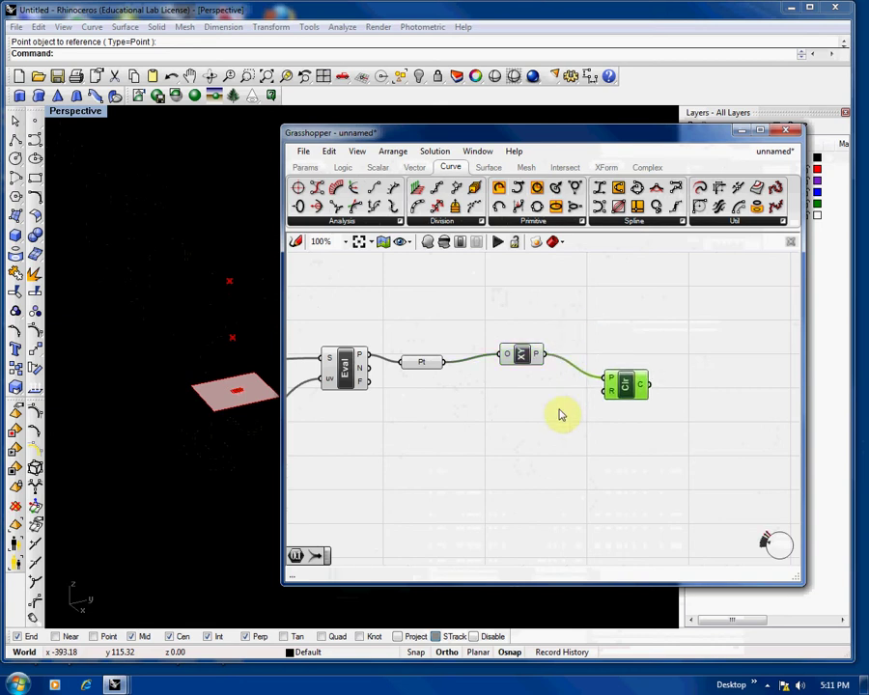
- Add a Number parameter below the XY Plane component and rename it Radius
left_click(303, 168)
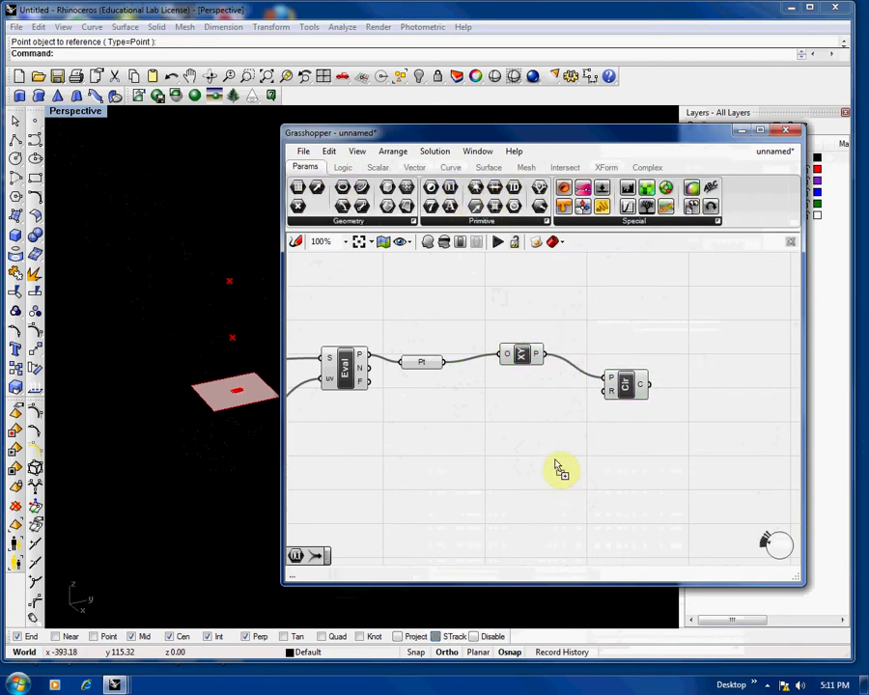
left_click_drag(560, 470, 527, 430)
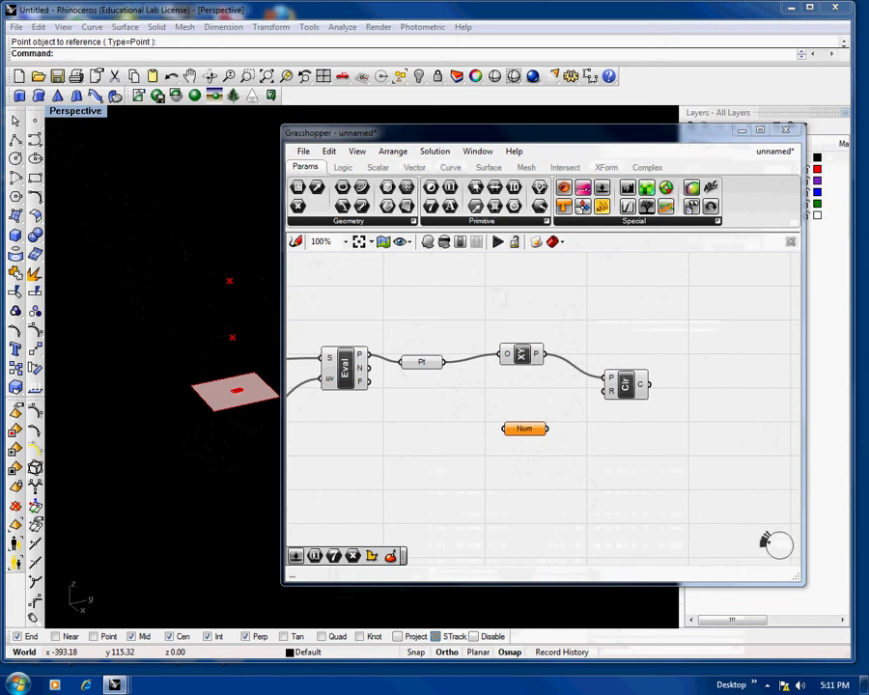
right_click(527, 432)
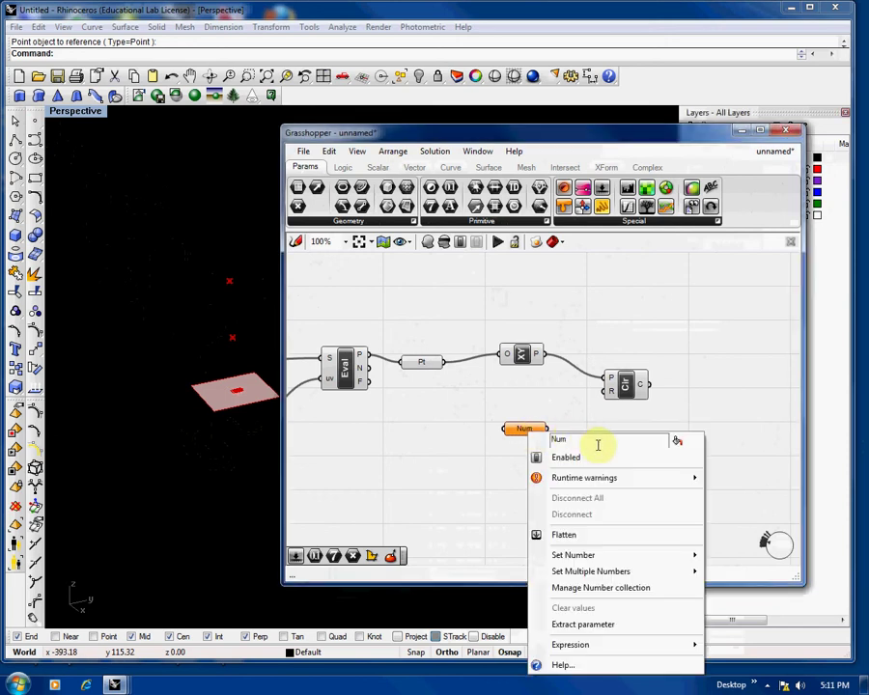
type("Radius")
key("Return")
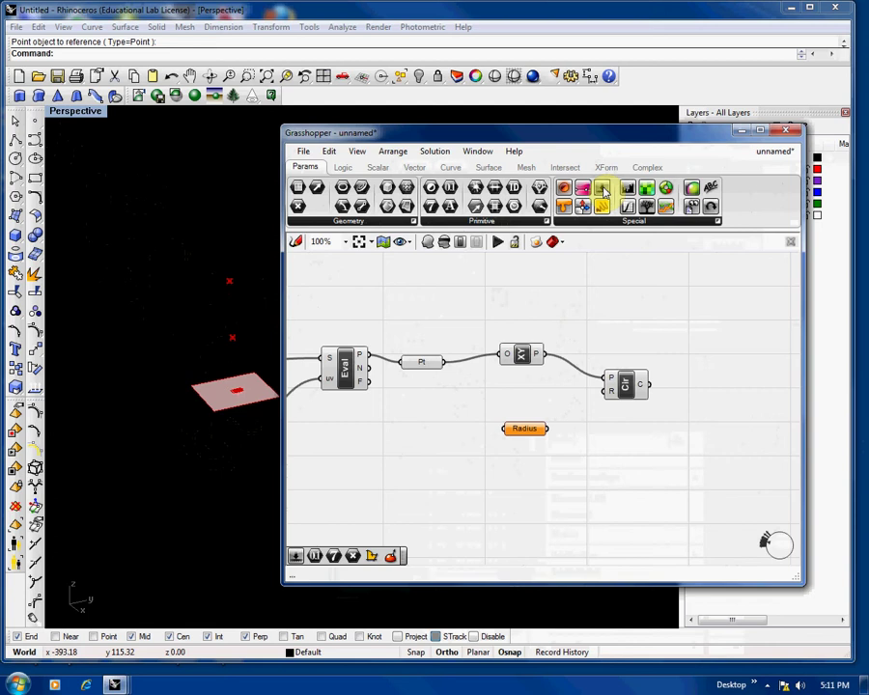
- Add a number slider beside the Radius parameter and set its upper limit to 10
left_click_drag(603, 193, 465, 441)
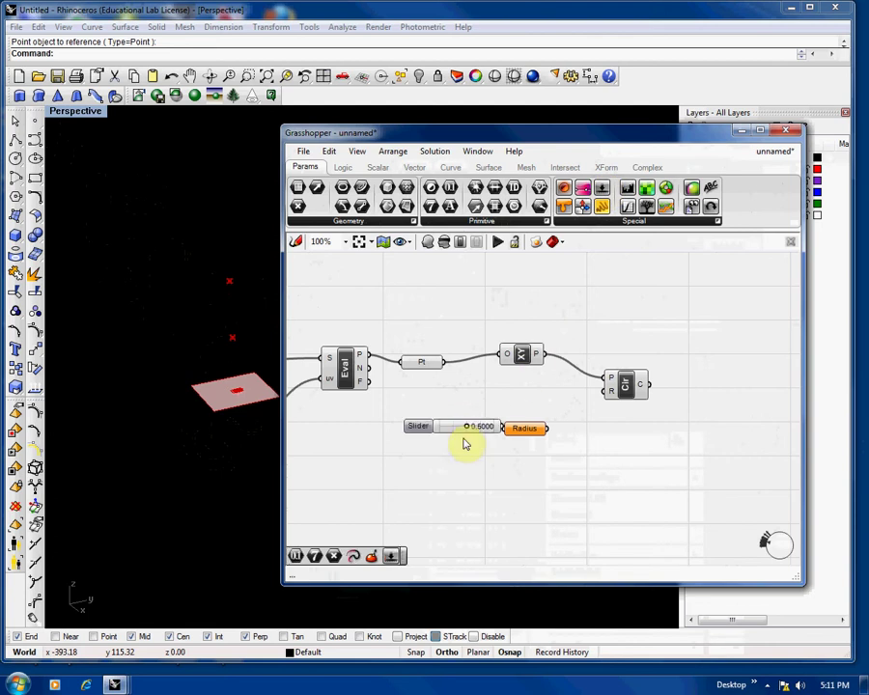
right_click(442, 442)
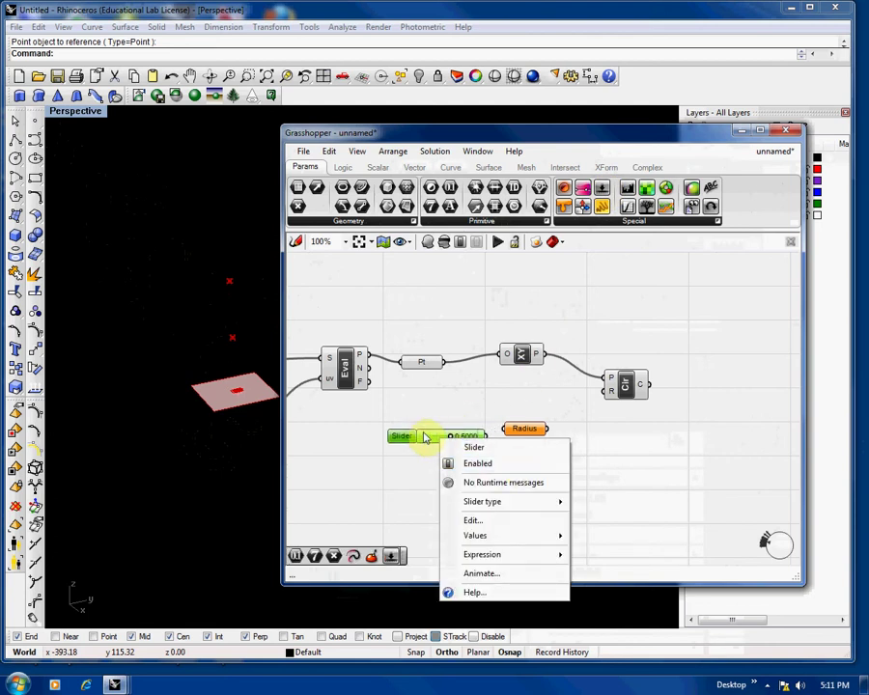
left_click(488, 520)
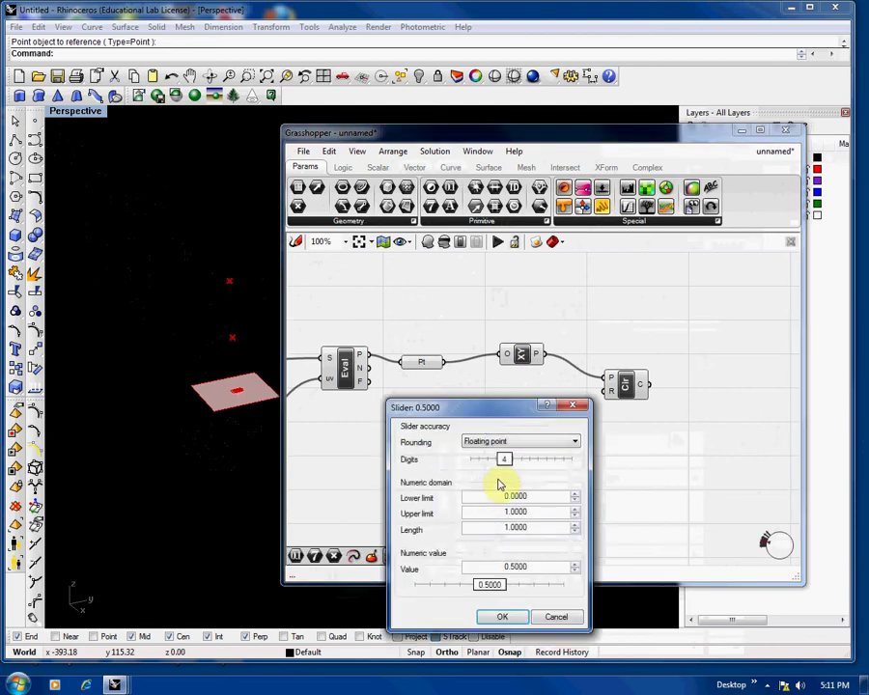
left_click_drag(542, 511, 471, 523)
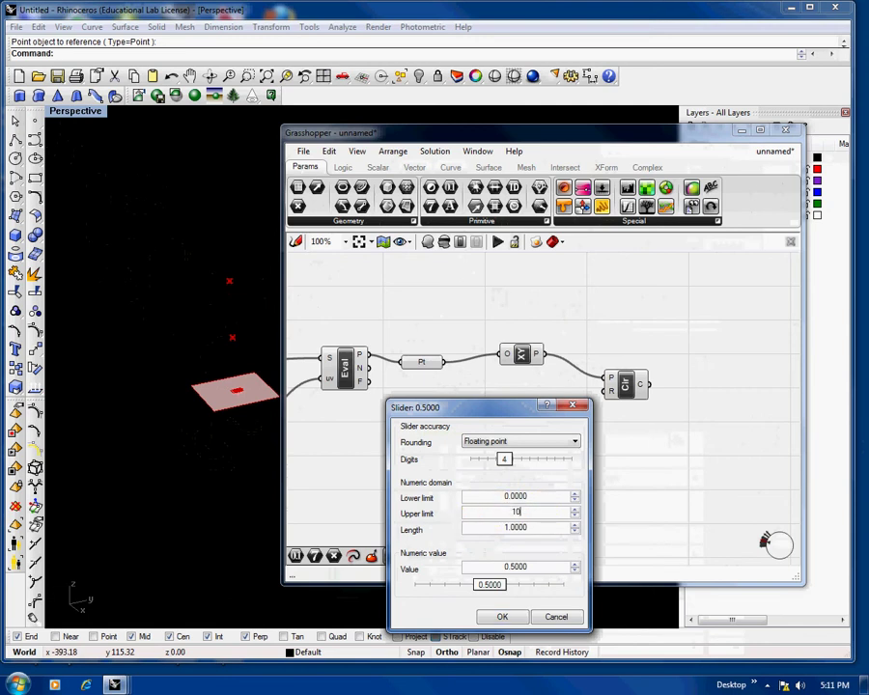
type("10")
key("Tab")
left_click(502, 616)
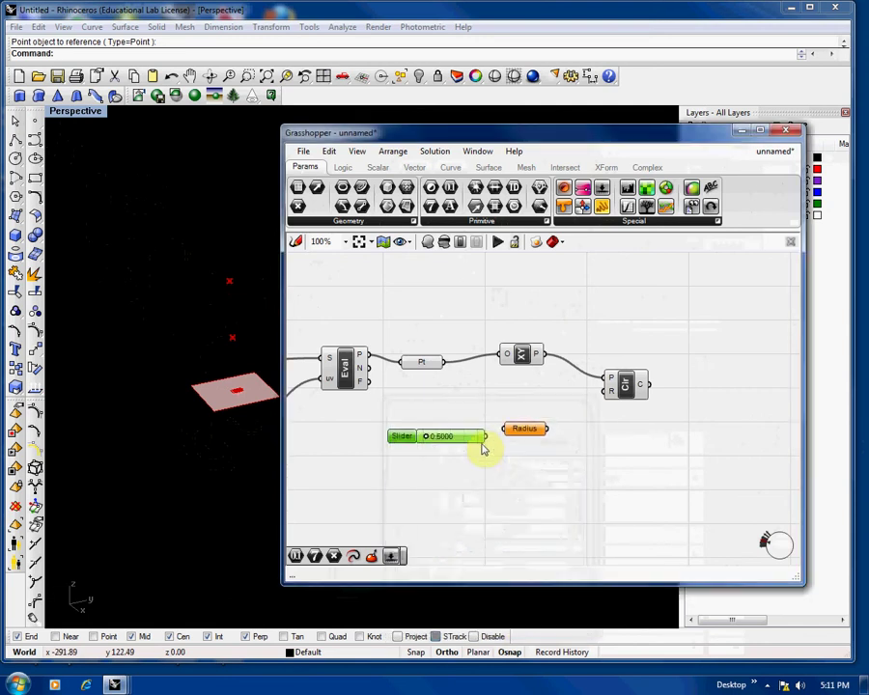
- Connect the slider to the Radius parameter and Radius to the Circle component's R input
left_click_drag(491, 435, 600, 388)
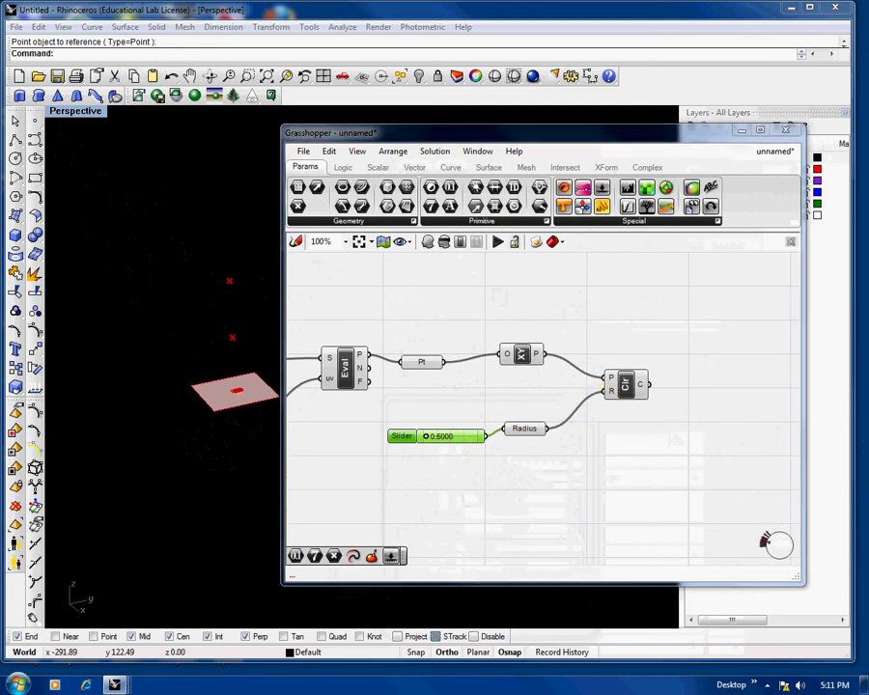
left_click(617, 448)
right_click_drag(617, 448, 558, 468)
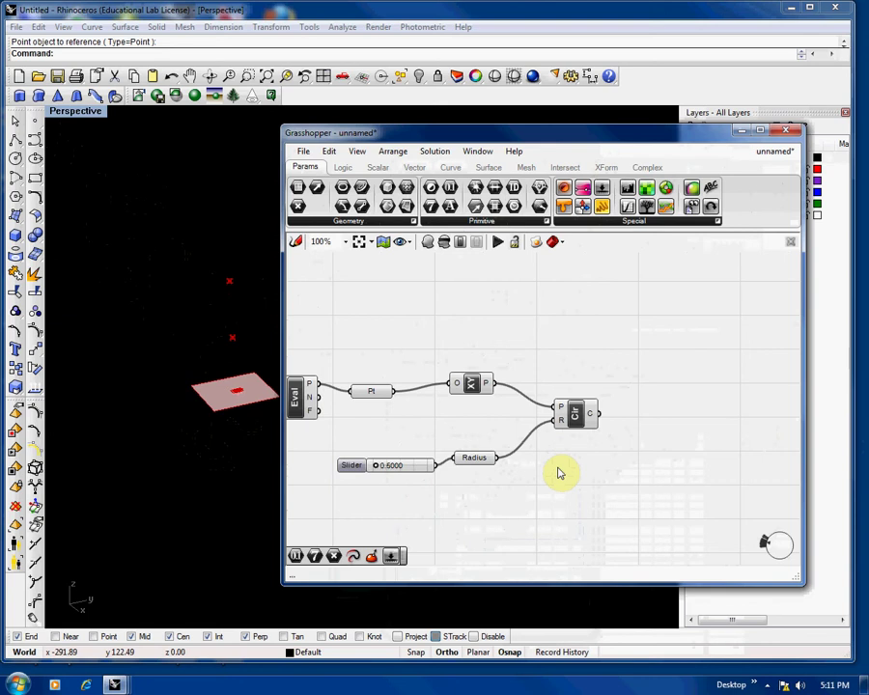
- Add a Merge component above the Circle component and connect the circle output to its B input
scroll(561, 473, "down", 3)
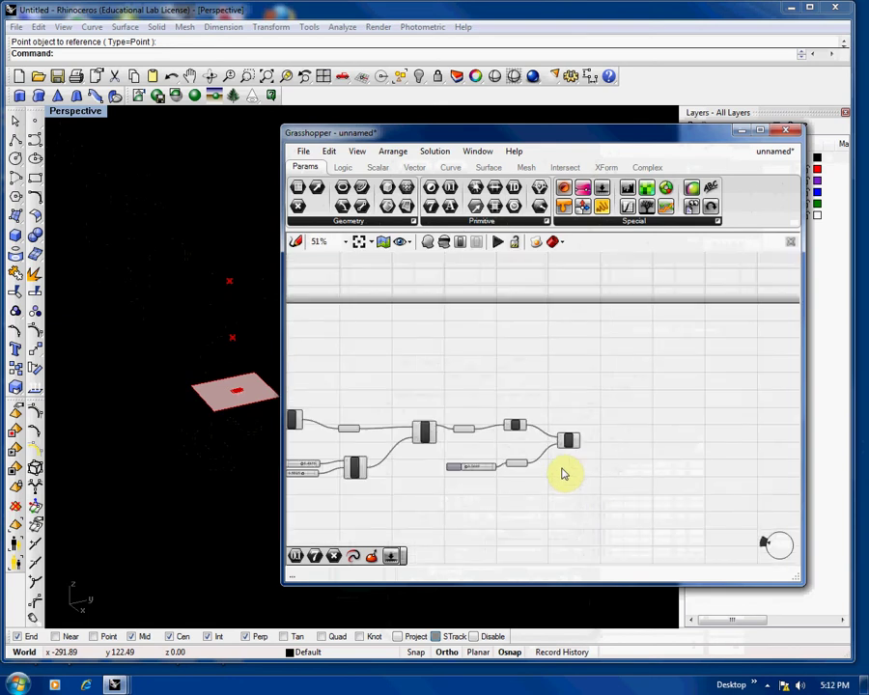
scroll(569, 475, "up", 2)
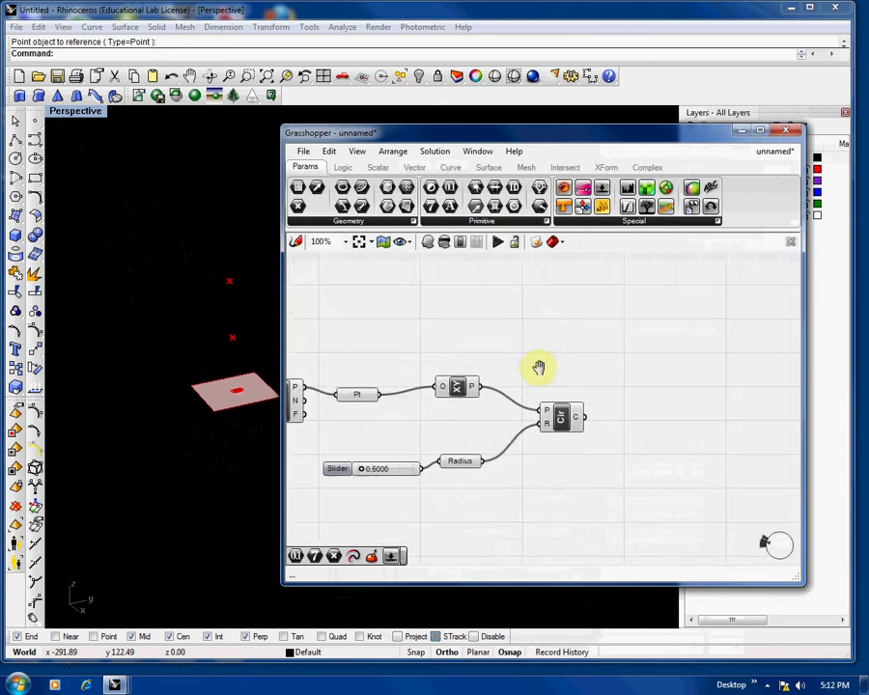
left_click(343, 168)
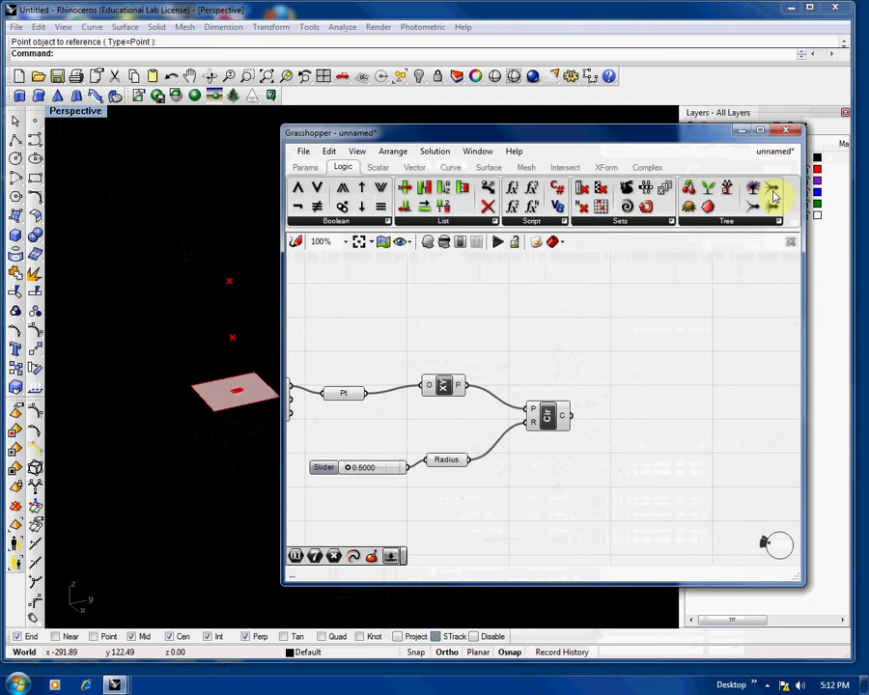
left_click_drag(756, 207, 608, 340)
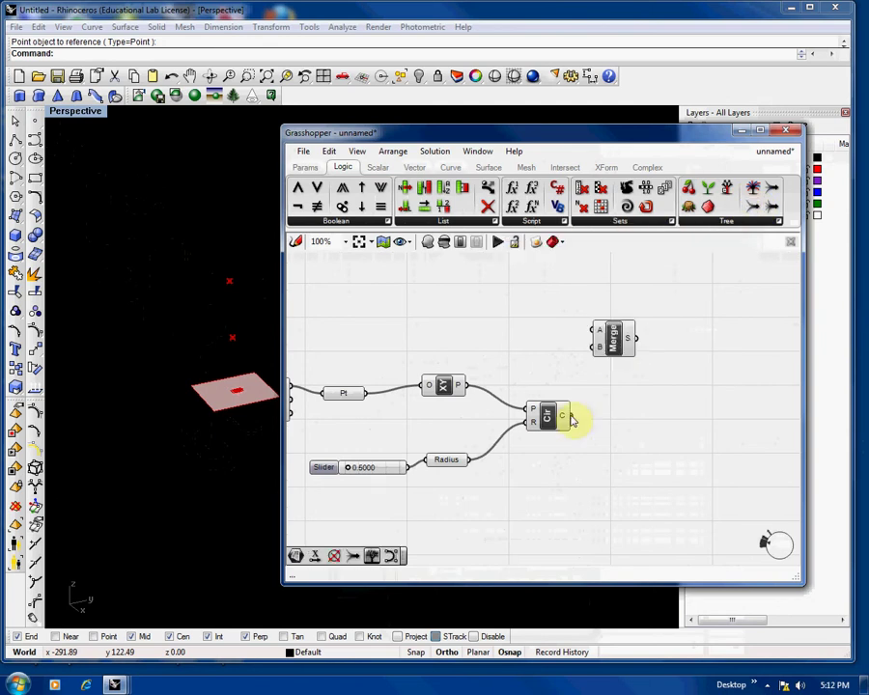
left_click_drag(572, 415, 593, 337)
- Connect the output of the plane component that feeds the Rectangle to the Merge component's A input
scroll(593, 349, "down", 5)
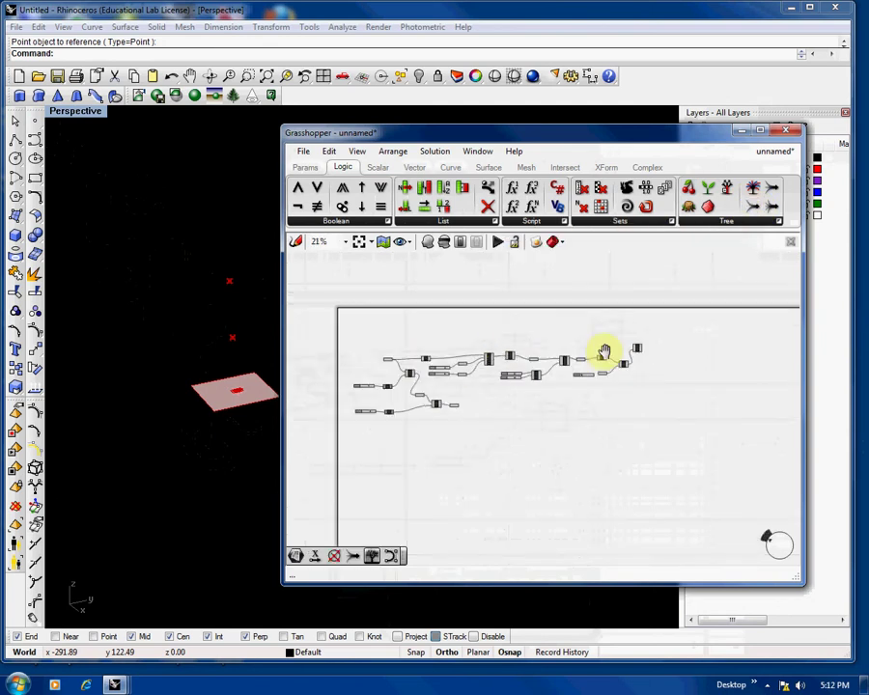
scroll(490, 345, "up", 2)
right_click_drag(490, 345, 359, 359)
right_click_drag(417, 371, 388, 373)
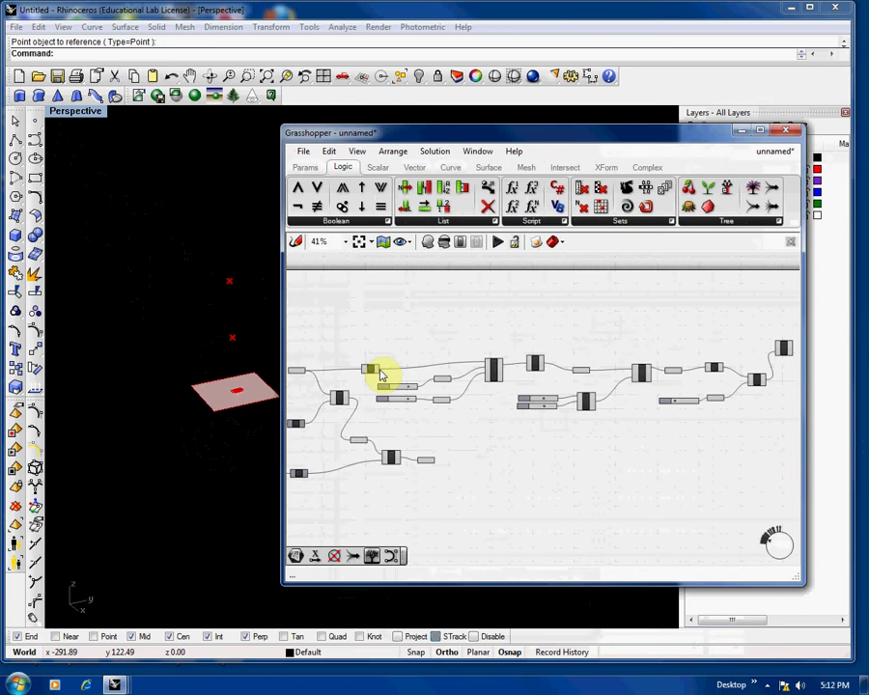
left_click_drag(381, 378, 762, 338)
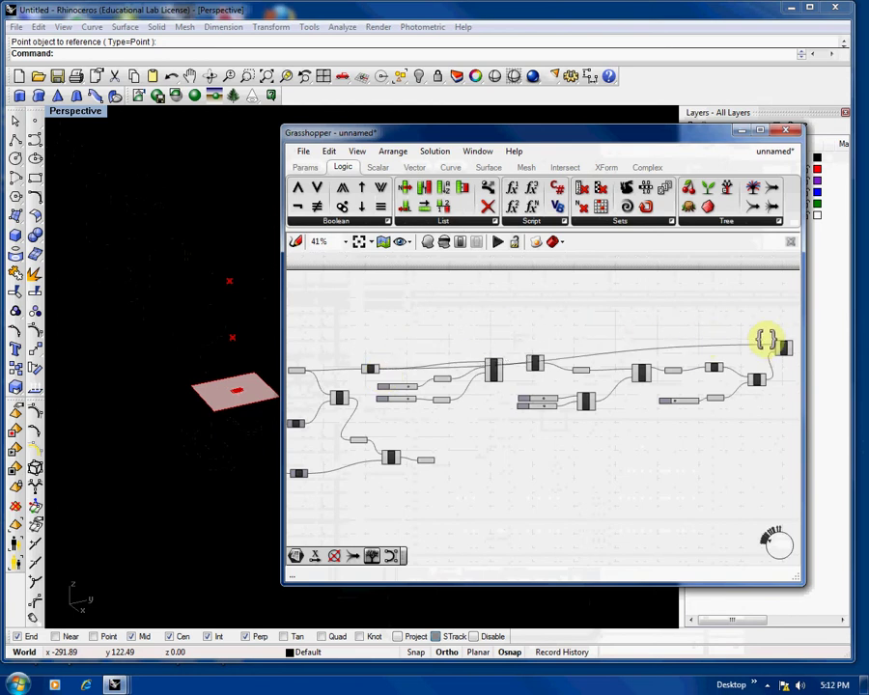
right_click_drag(763, 338, 499, 332)
scroll(499, 333, "up", 4)
scroll(510, 378, "up", 1)
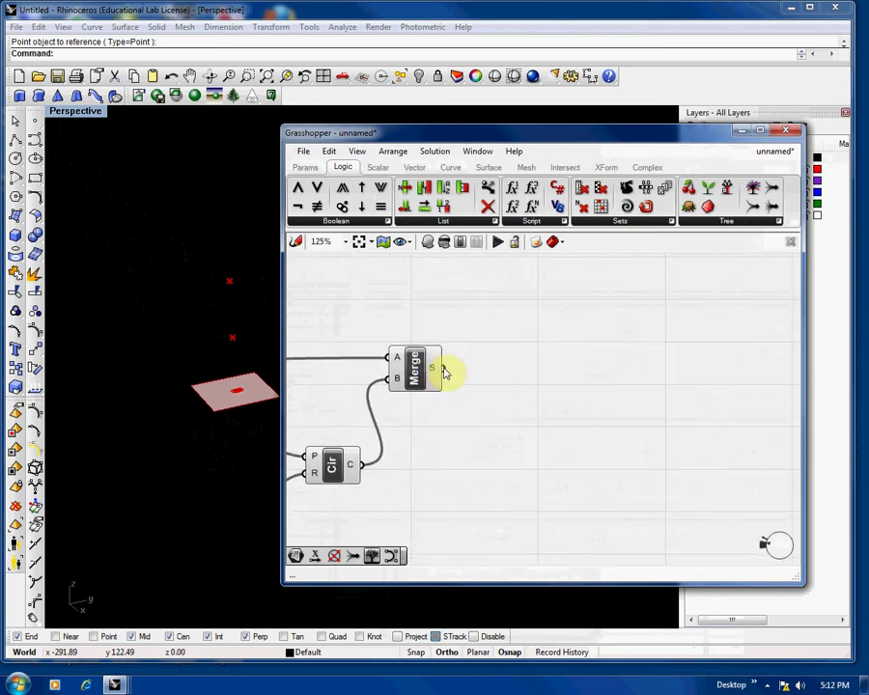
- Add a Surface parameter, connect the Merge component's S output to it, and move it farther away from Merge
left_click(307, 168)
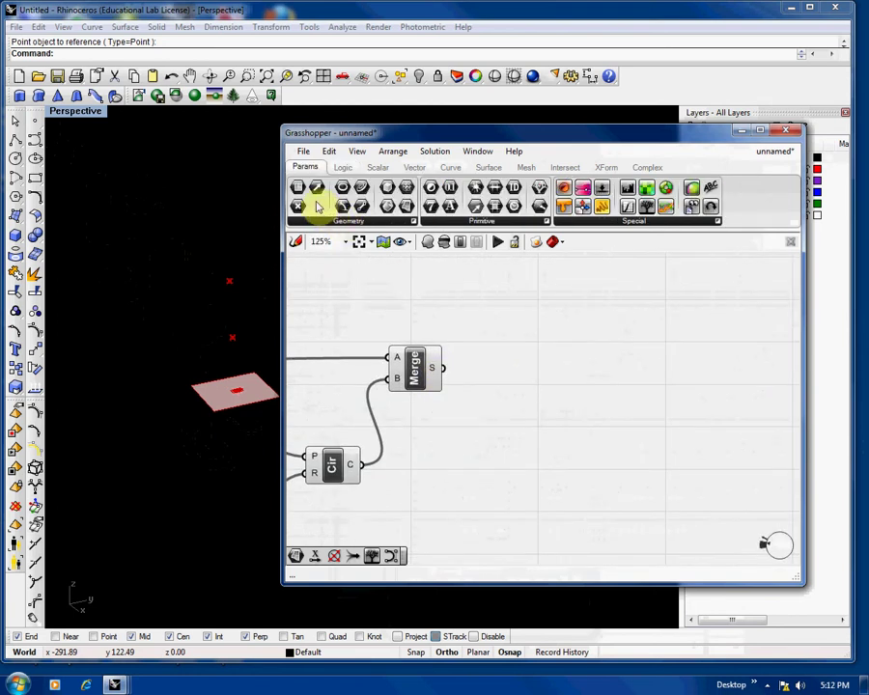
left_click_drag(407, 207, 520, 372)
left_click_drag(446, 372, 493, 370)
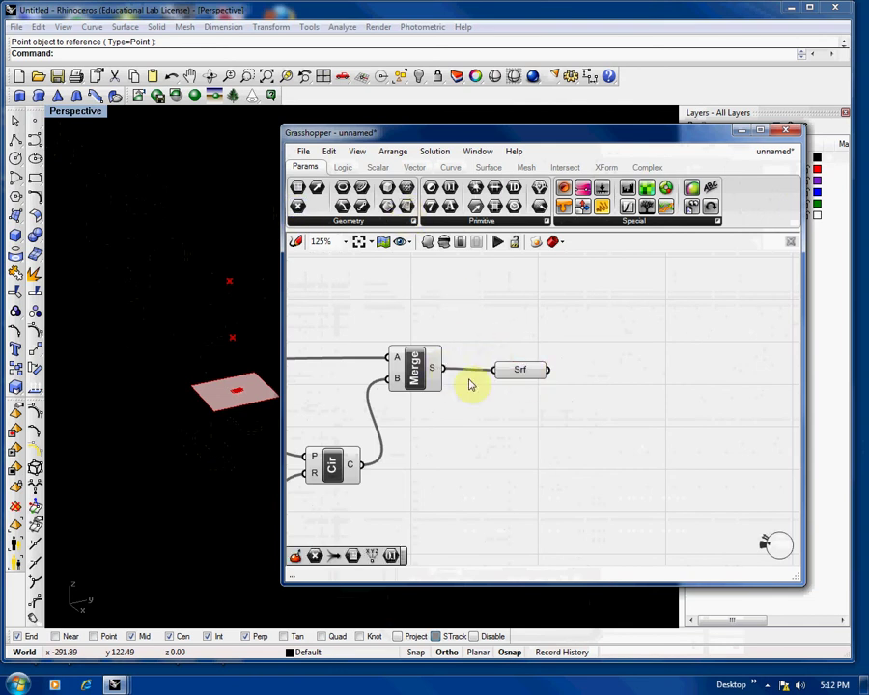
right_click_drag(498, 426, 560, 408)
left_click_drag(634, 367, 709, 371)
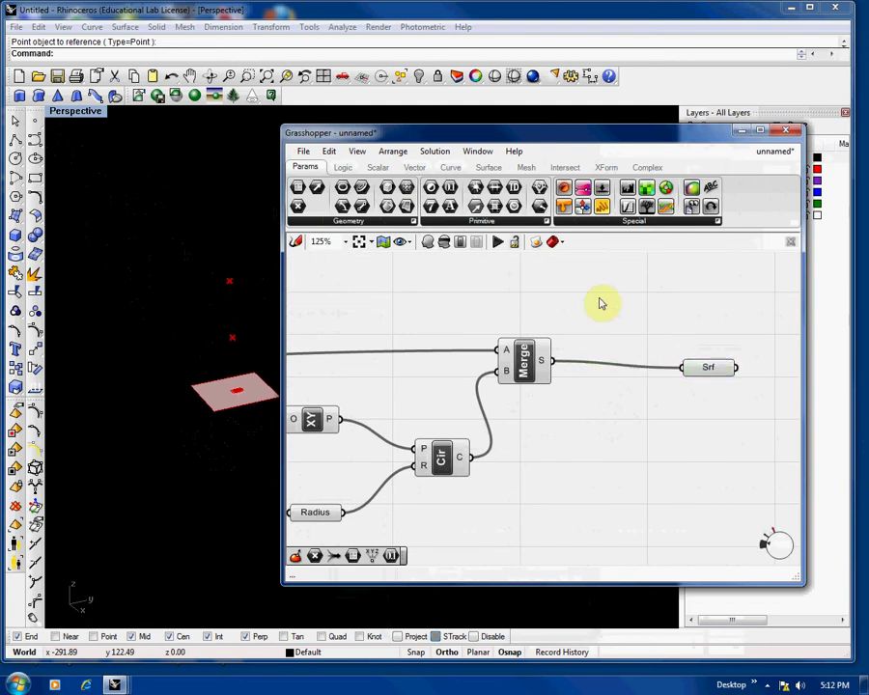
- Insert a Planar surface component between Merge and the Srf parameter, wiring Merge's S to its E input and its S output to Srf
right_click_drag(579, 301, 427, 312)
left_click(494, 168)
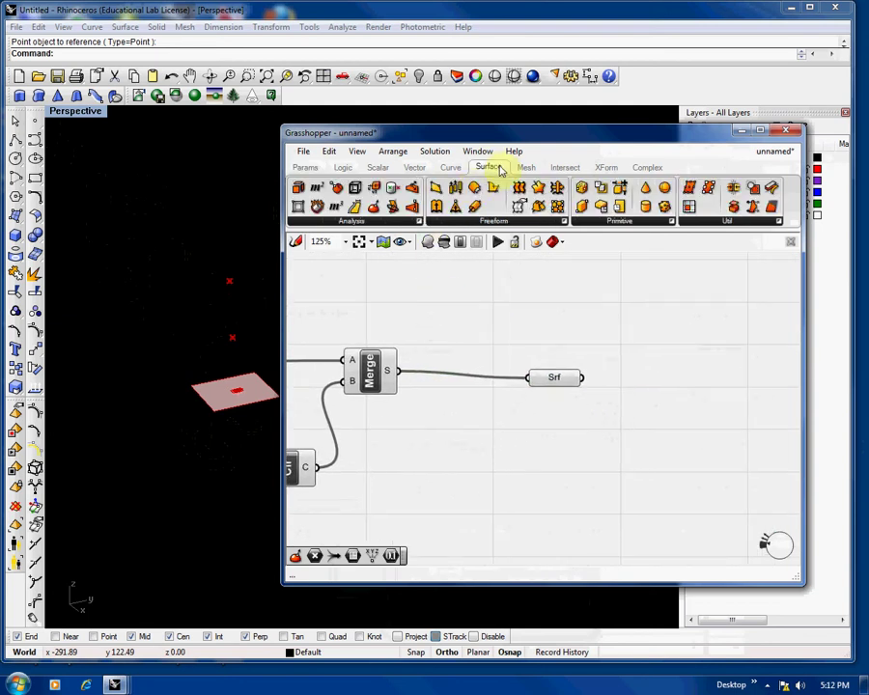
left_click_drag(469, 370, 468, 367)
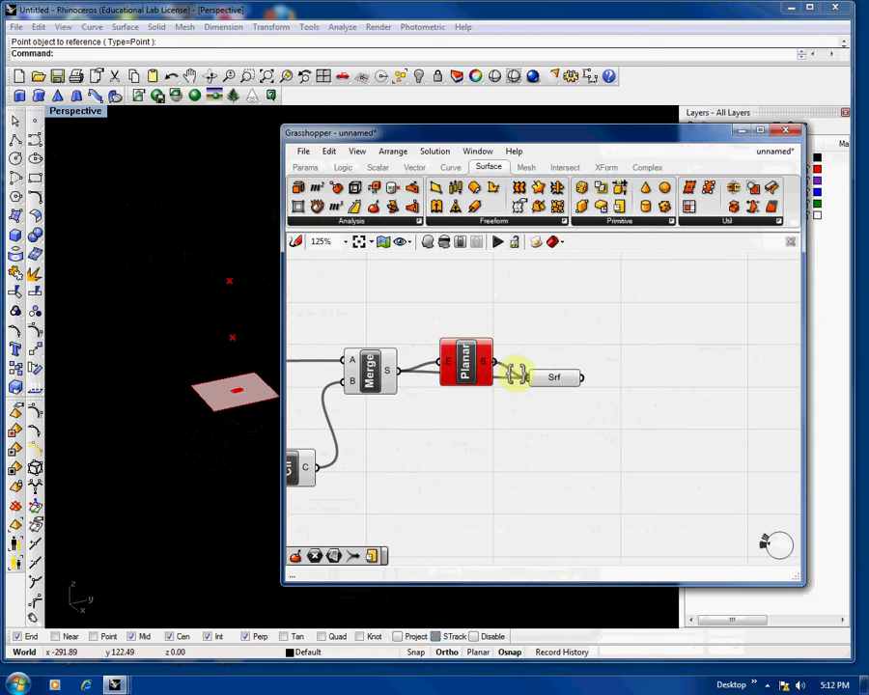
- Connect the Rectangle component's R output to Merge's A input, replacing the existing connection
right_click_drag(385, 485, 621, 392)
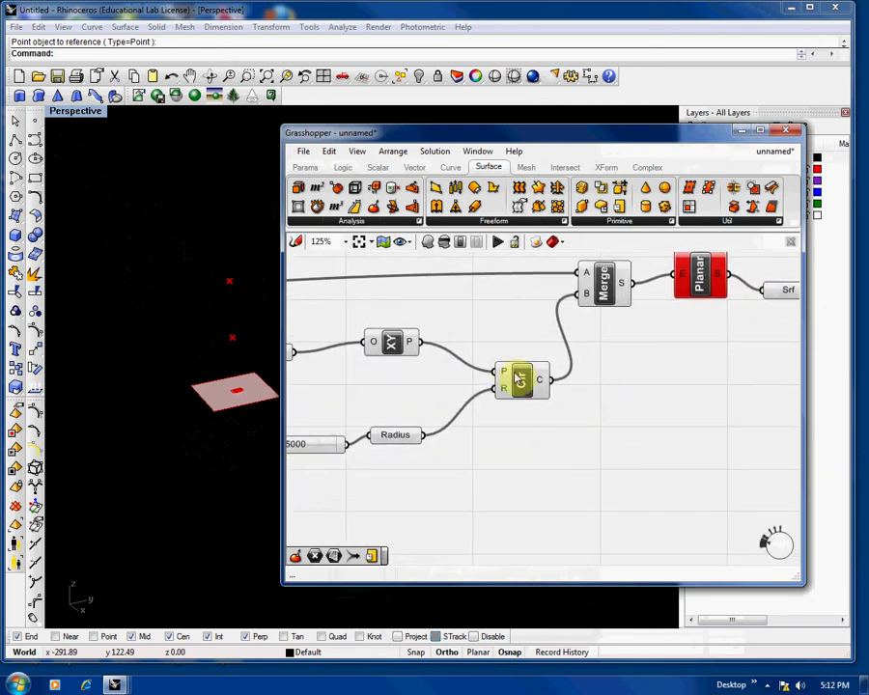
right_click_drag(677, 391, 633, 435)
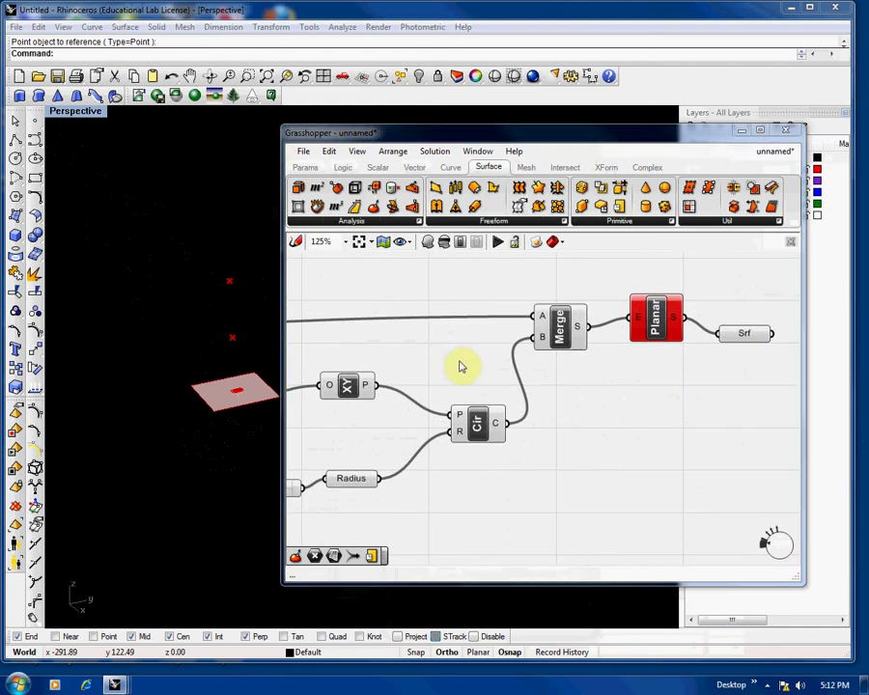
scroll(461, 367, "down", 6)
scroll(488, 388, "up", 4)
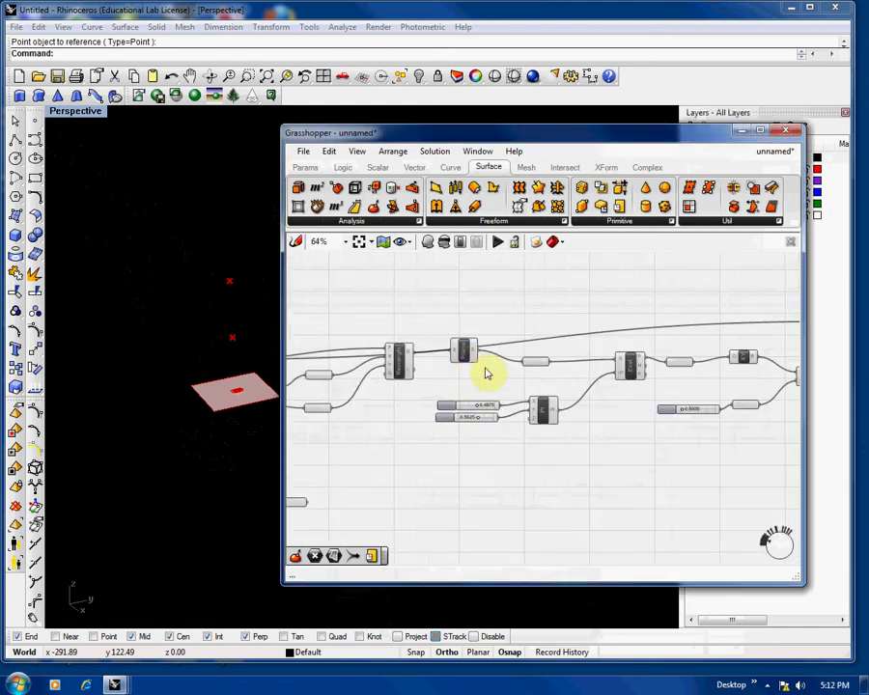
right_click_drag(486, 375, 389, 430)
left_click_drag(311, 410, 751, 350)
- Flatten the P input of the Circle component
left_click(706, 434)
scroll(708, 437, "up", 2)
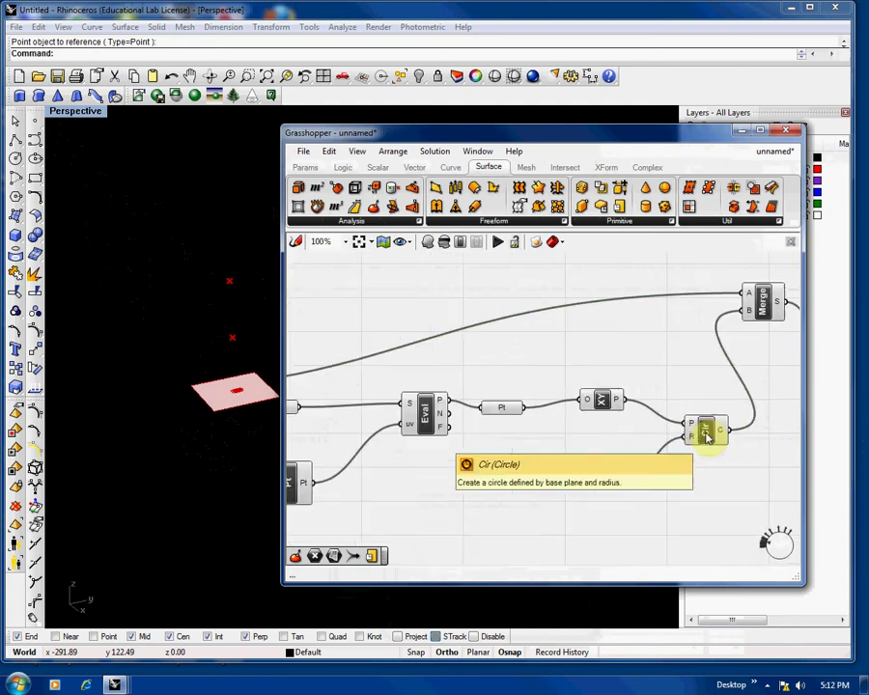
right_click_drag(703, 429, 654, 415)
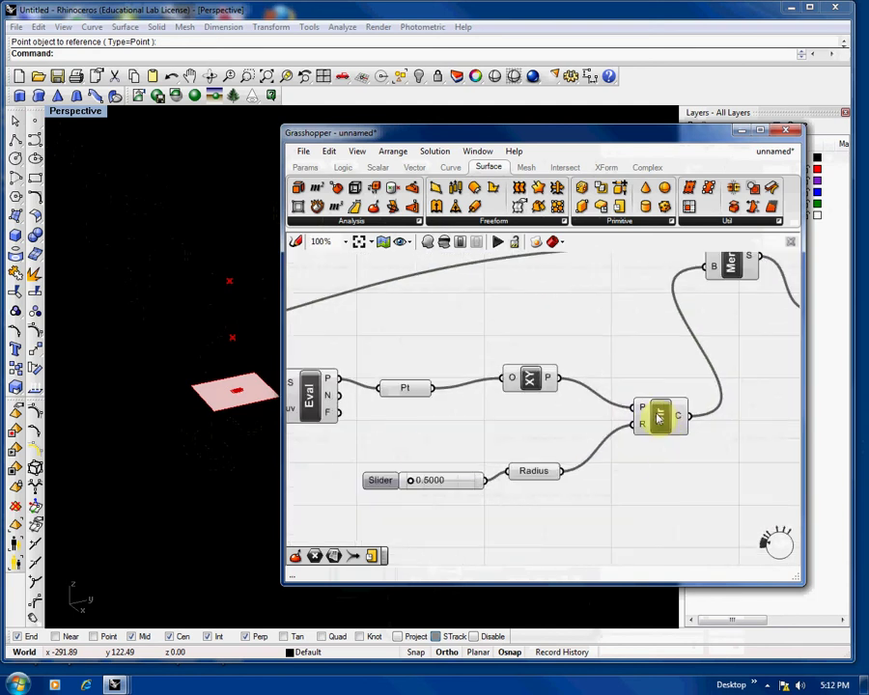
scroll(657, 417, "up", 2)
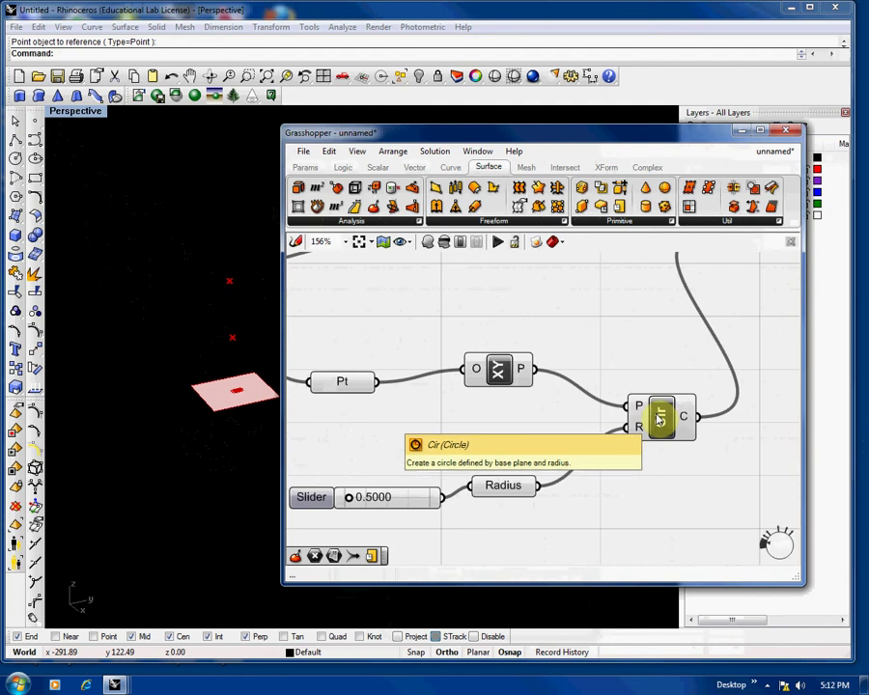
scroll(659, 417, "up", 1)
right_click_drag(659, 417, 575, 424)
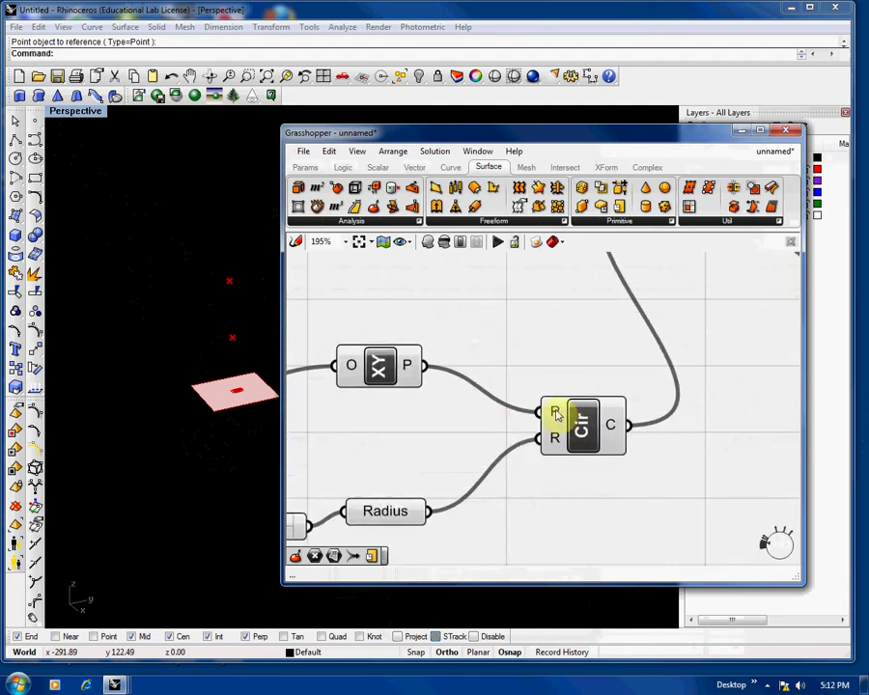
right_click(557, 413)
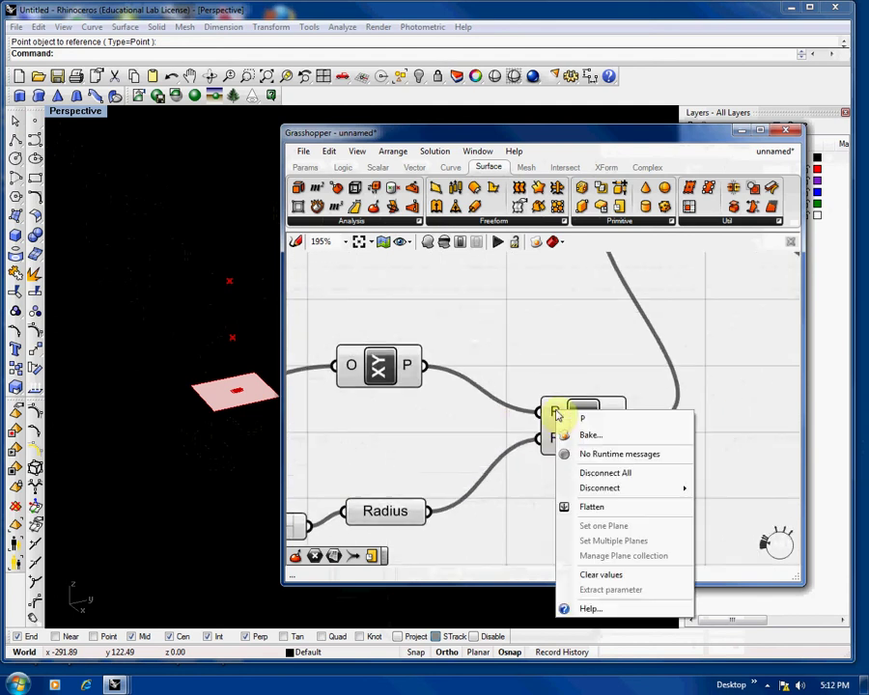
left_click(595, 507)
- Examine the rectangular surface and the circle at its centre in the Perspective viewport, comparing them with the Merge and Planar wiring
right_click_drag(198, 396, 212, 403)
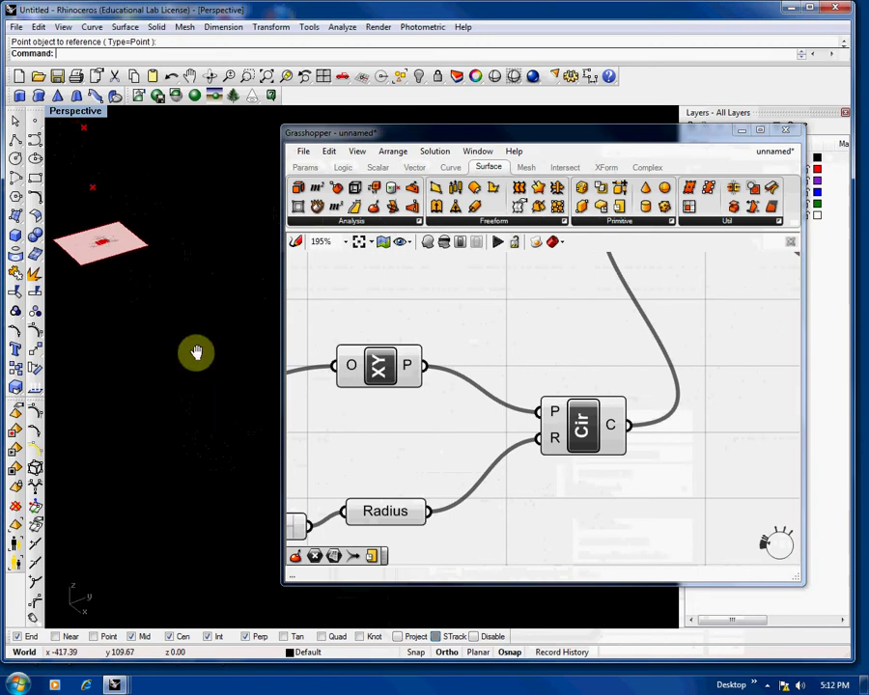
right_click_drag(196, 352, 199, 359, "shift")
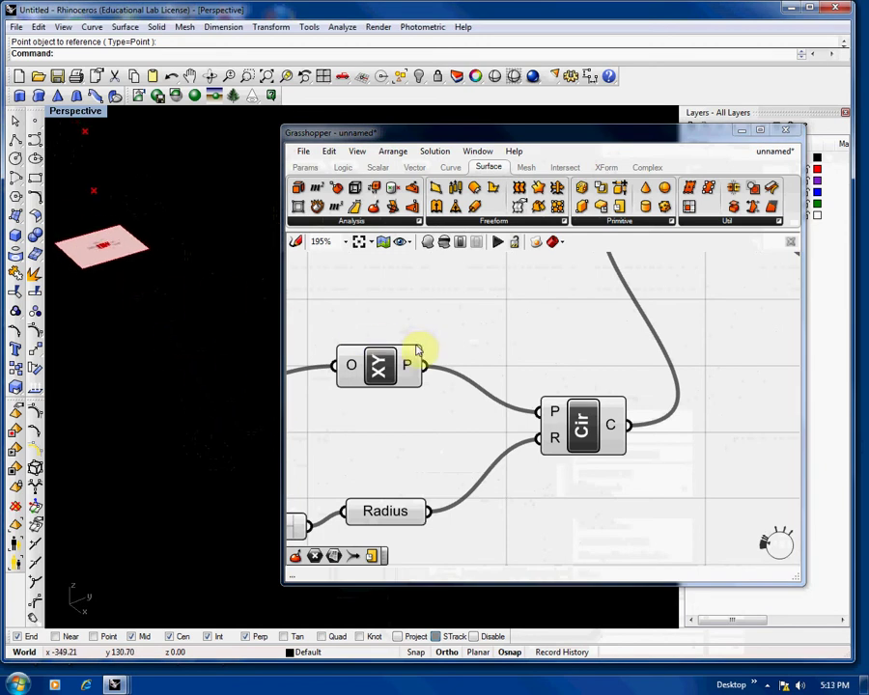
right_click_drag(496, 348, 453, 391)
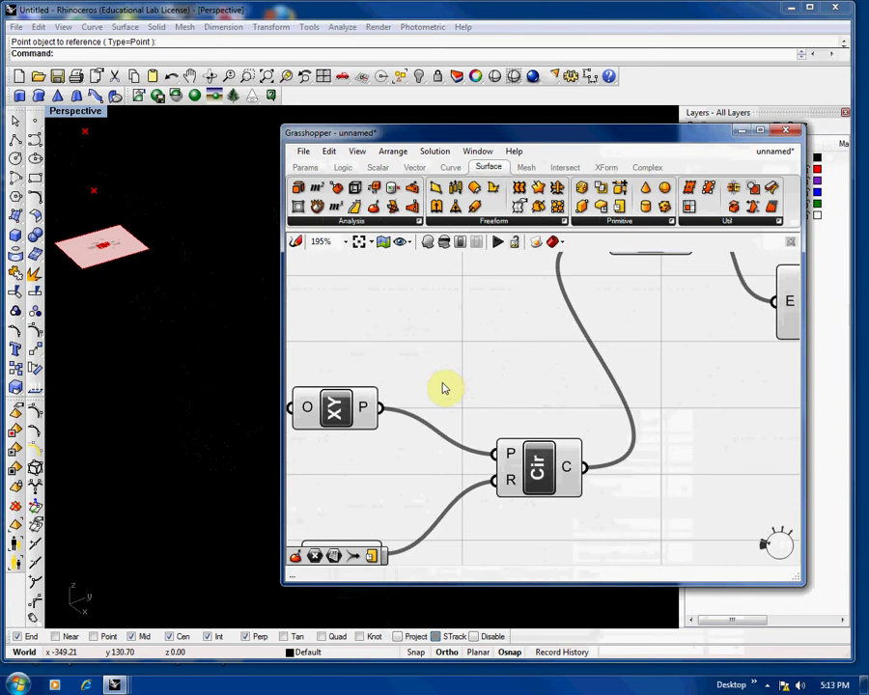
scroll(438, 396, "down", 3)
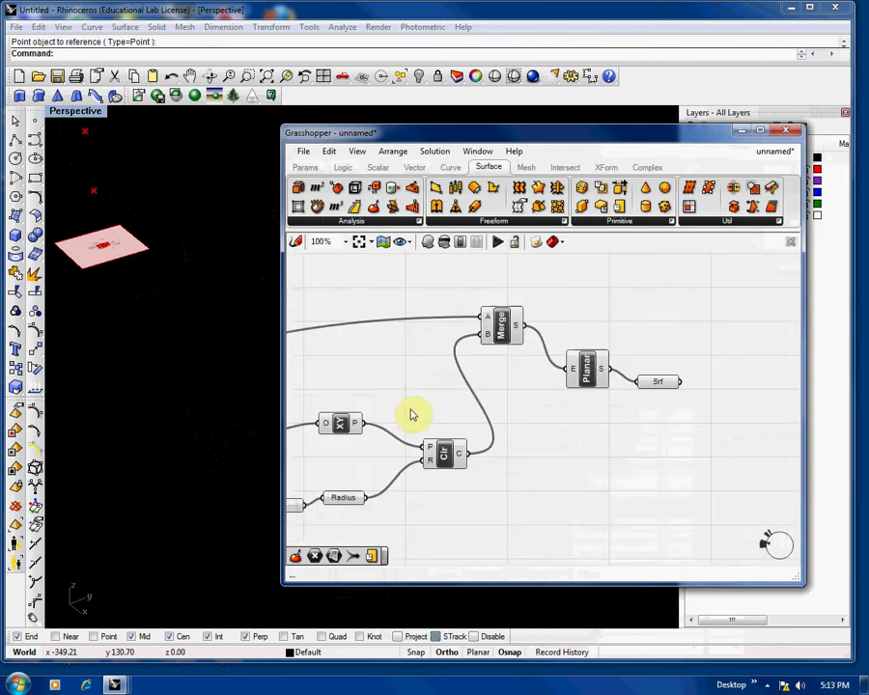
scroll(420, 406, "up", 1)
right_click_drag(147, 281, 150, 286, "shift")
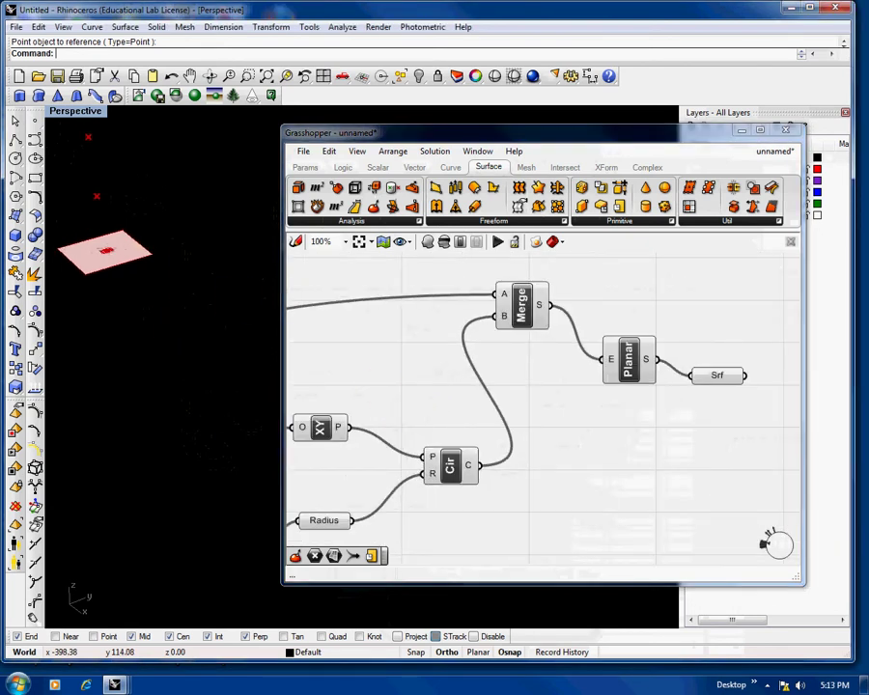
scroll(183, 363, "down", 5)
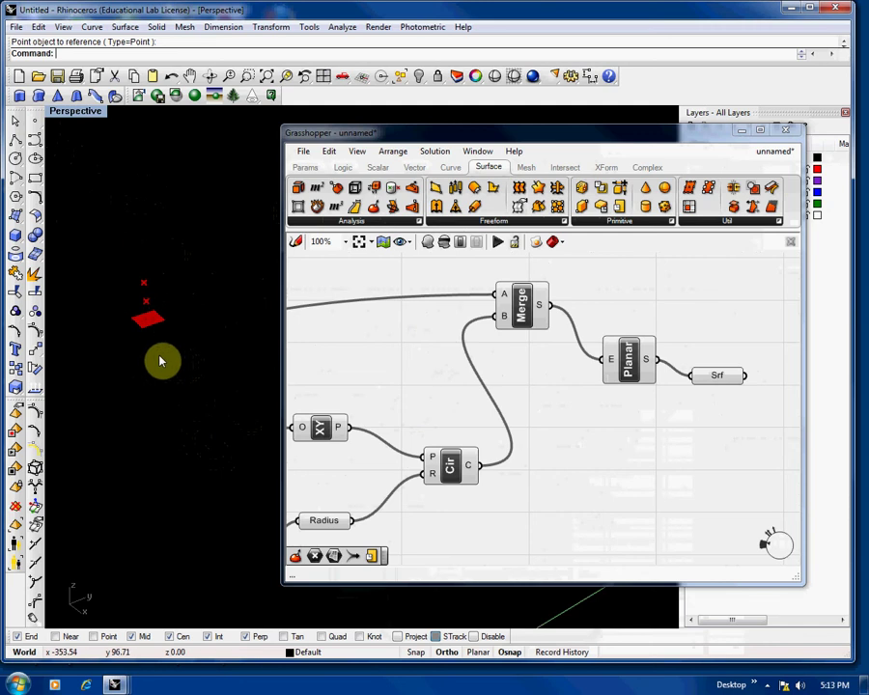
scroll(201, 407, "up", 3)
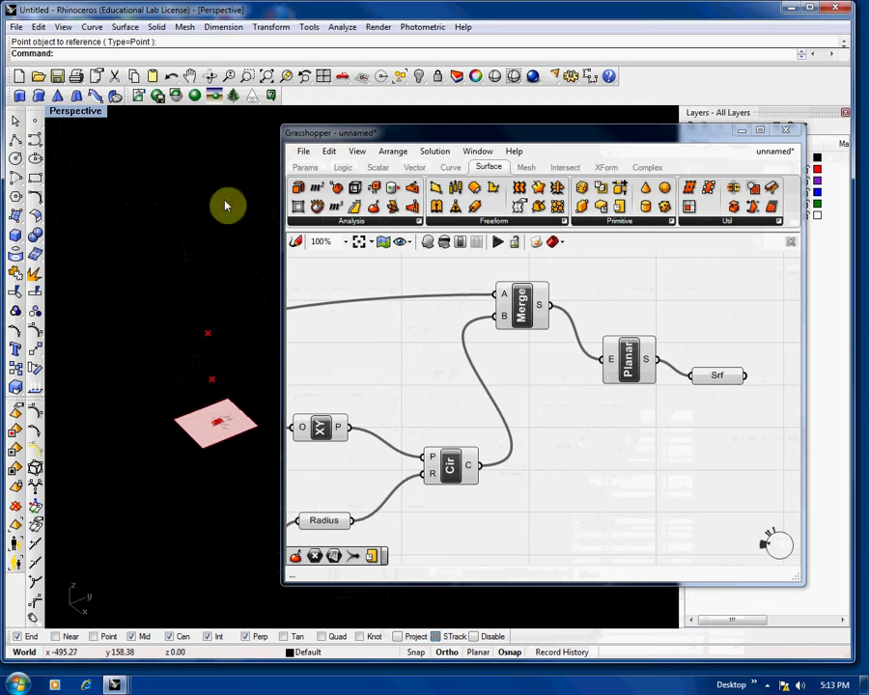
left_click(249, 77)
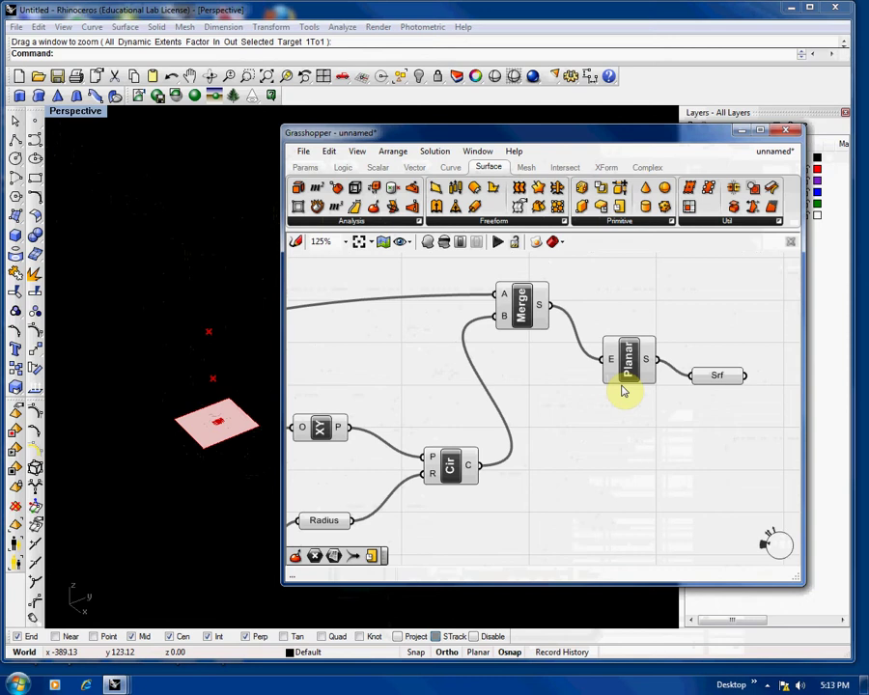
- Turn off the preview of the Srf parameter that feeds the Eval component
scroll(621, 441, "down", 5)
scroll(621, 441, "up", 4)
right_click(405, 436)
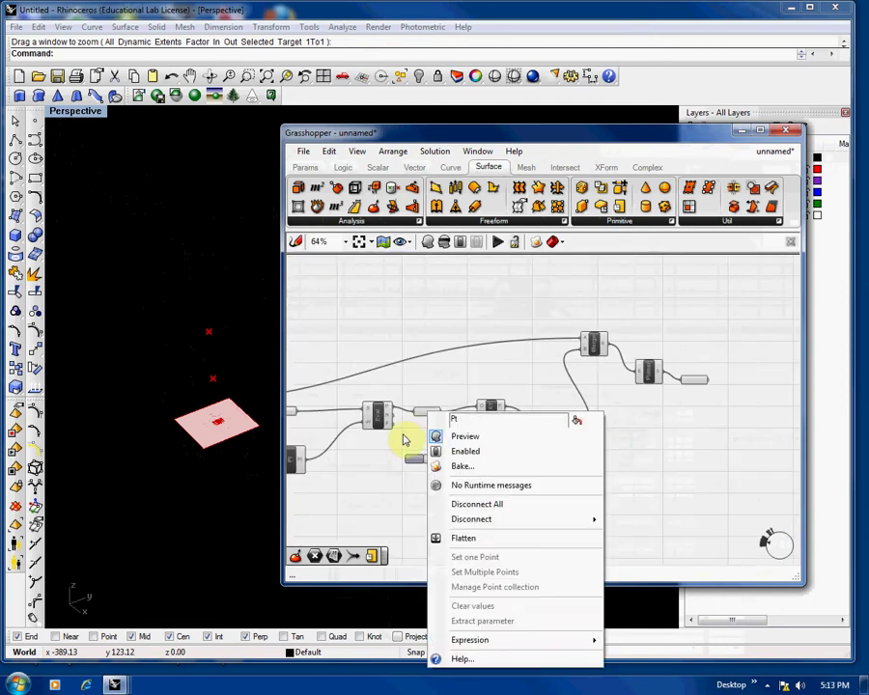
scroll(347, 430, "up", 3)
right_click_drag(348, 427, 586, 422)
right_click(427, 382)
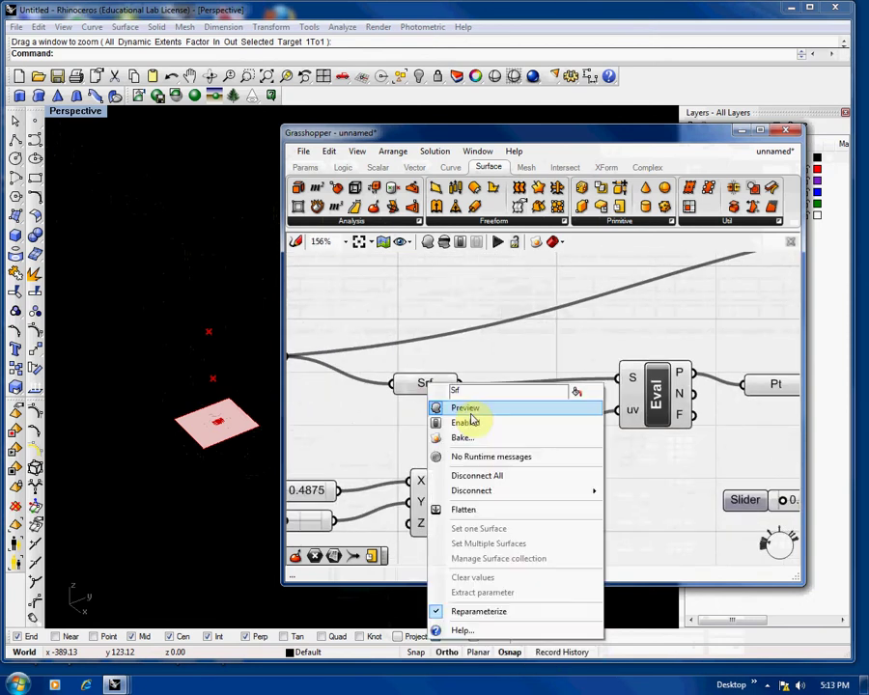
left_click(470, 414)
- Turn off the preview of the Planar component fed by Merge
scroll(541, 415, "down", 4)
scroll(526, 403, "up", 3)
scroll(589, 391, "down", 3)
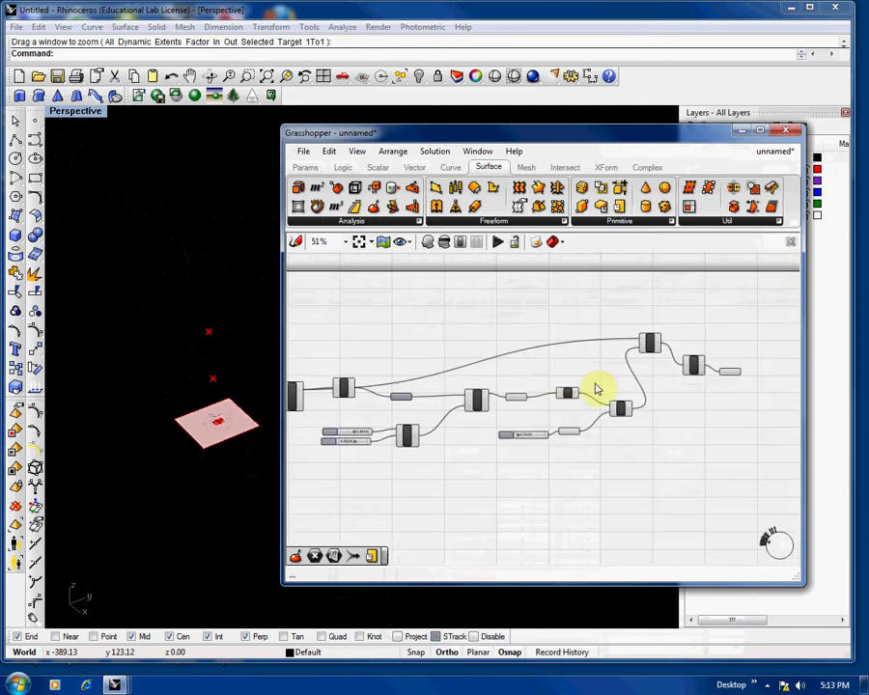
scroll(666, 371, "up", 3)
right_click_drag(675, 368, 568, 374)
right_click(650, 379)
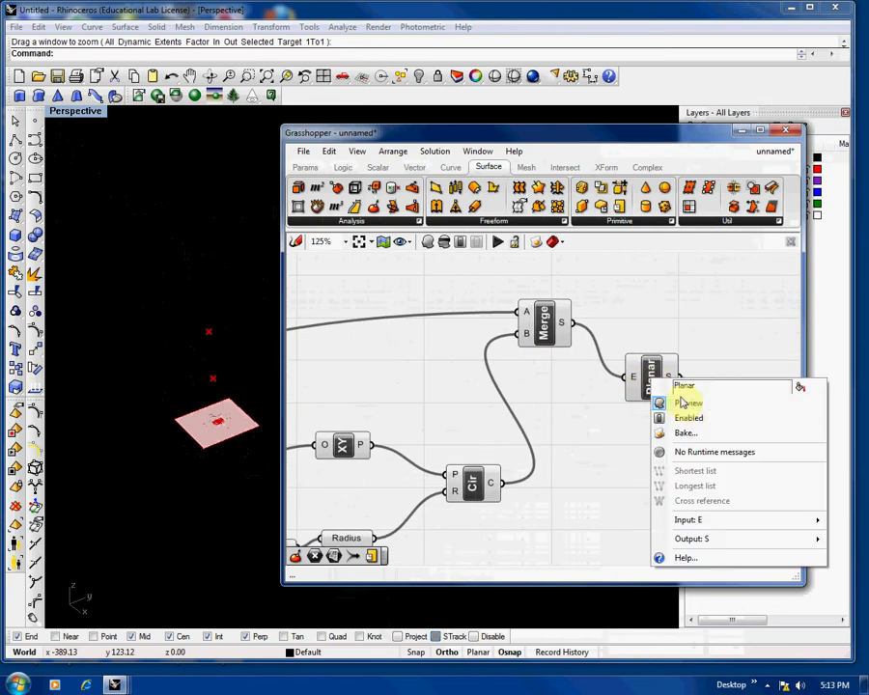
left_click(688, 405)
- Turn off the previews of the Merge component and of the Planar component fed by the Rectangle
right_click(543, 326)
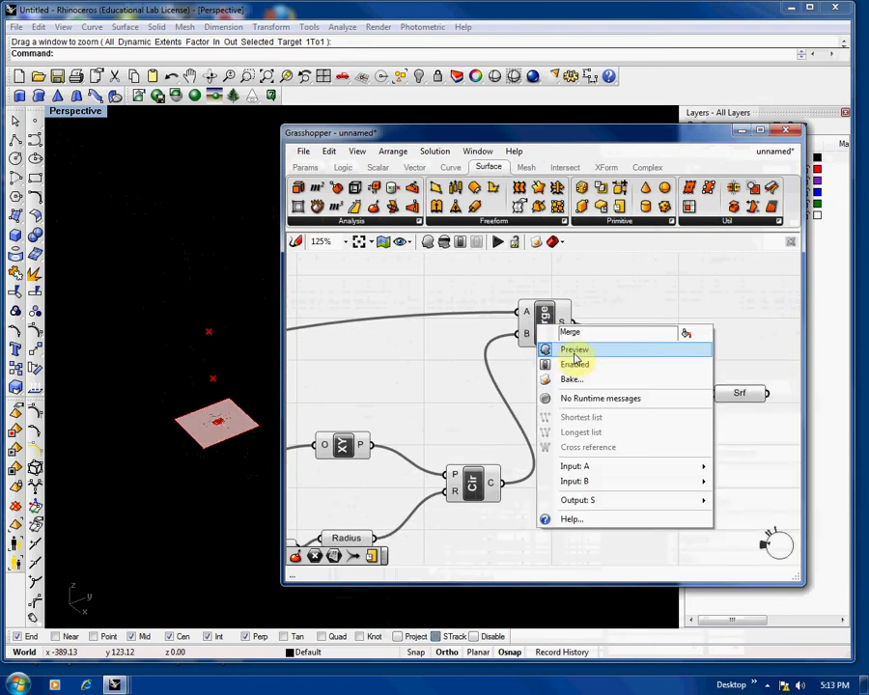
left_click(576, 349)
right_click_drag(452, 422, 638, 353)
scroll(655, 382, "down", 1)
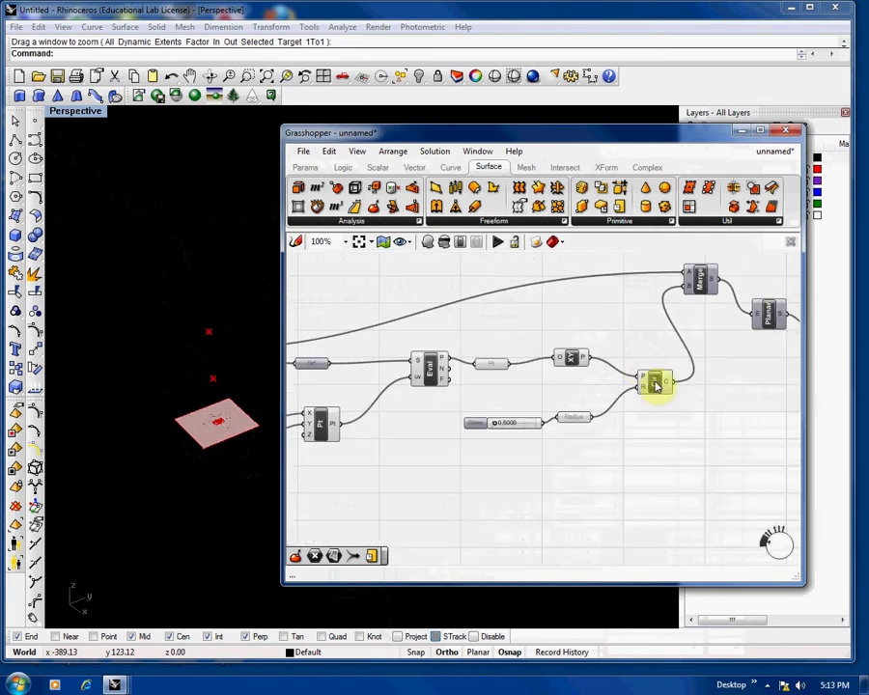
scroll(474, 403, "down", 1)
right_click_drag(474, 403, 719, 400)
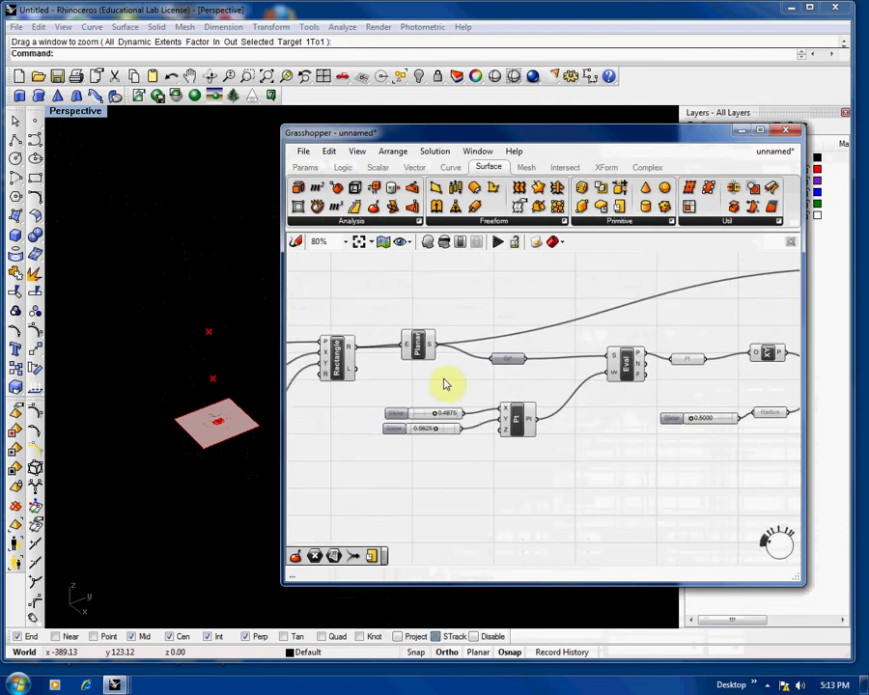
right_click(422, 349)
left_click(451, 378)
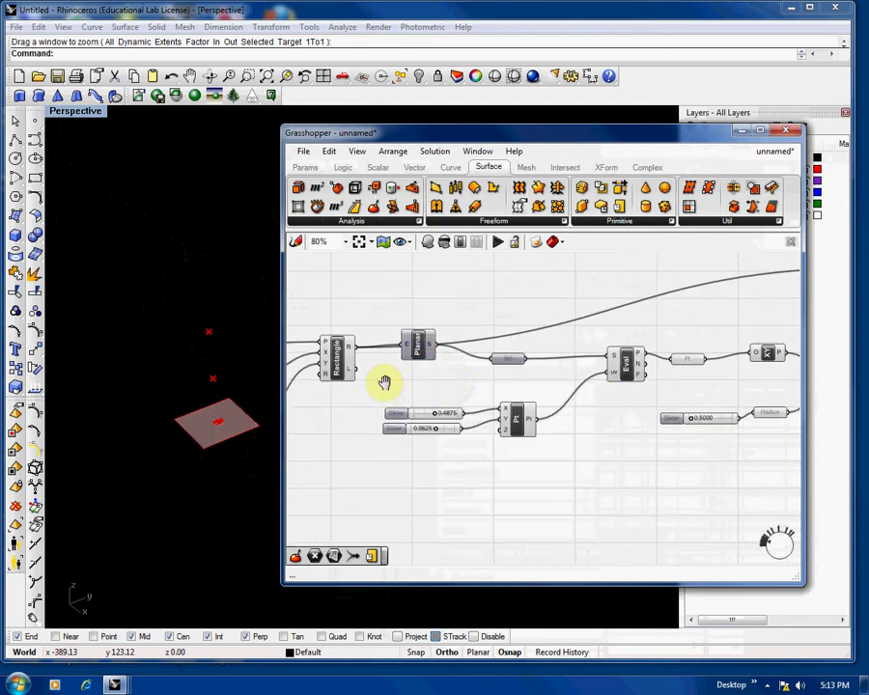
- Check the Circle component and toggle the Merge component's preview on and back off
scroll(563, 384, "down", 4)
scroll(662, 356, "up", 5)
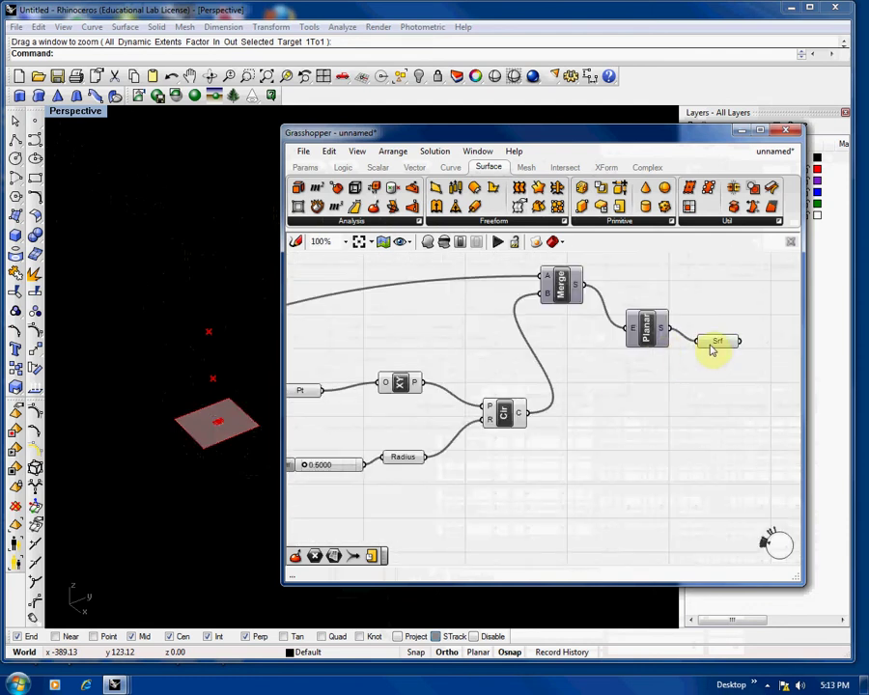
left_click(503, 415)
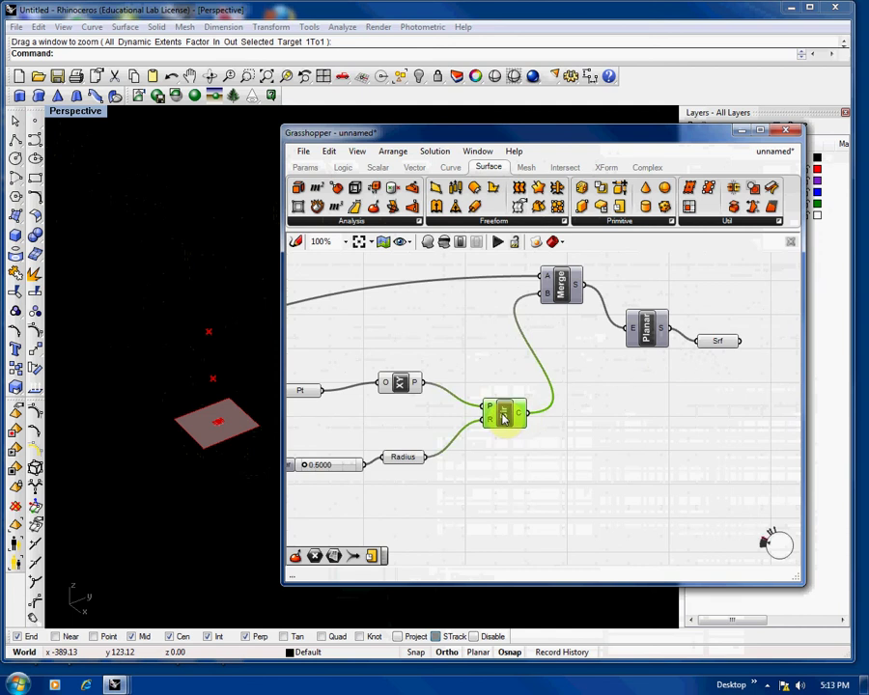
left_click(512, 444)
right_click_drag(553, 352, 562, 386)
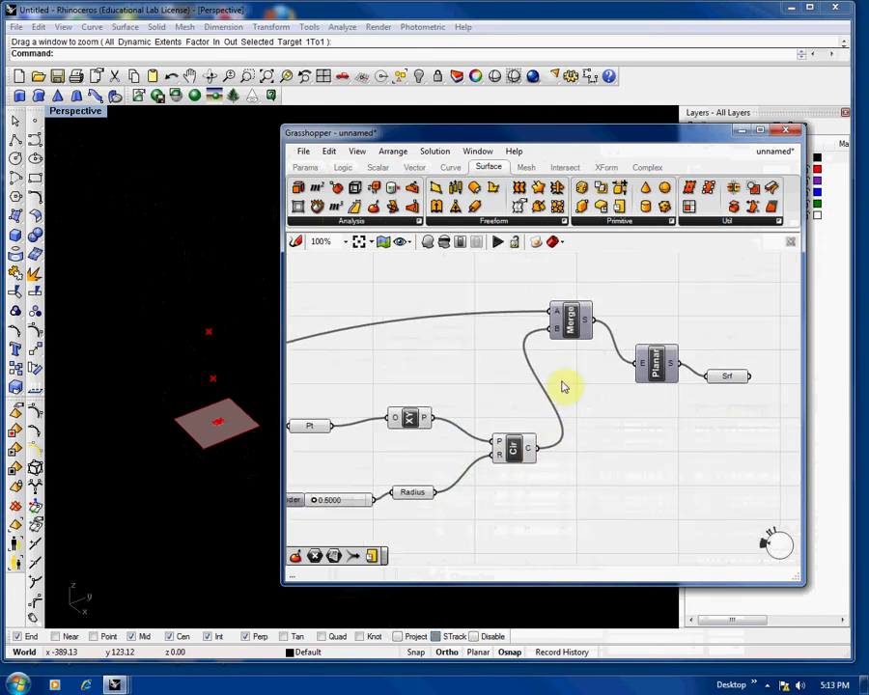
right_click(572, 332)
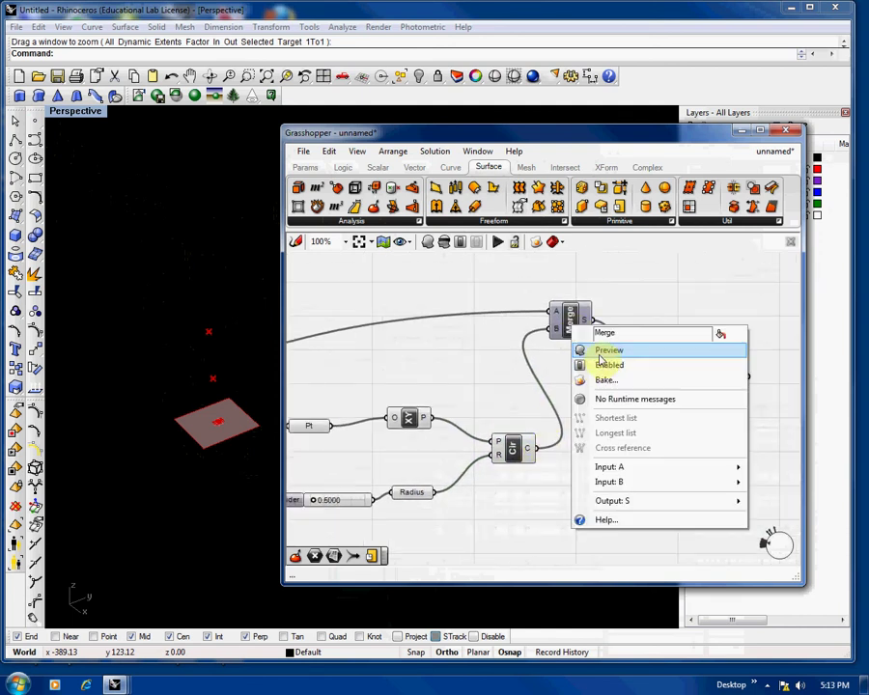
left_click(600, 353)
right_click(573, 332)
left_click(603, 357)
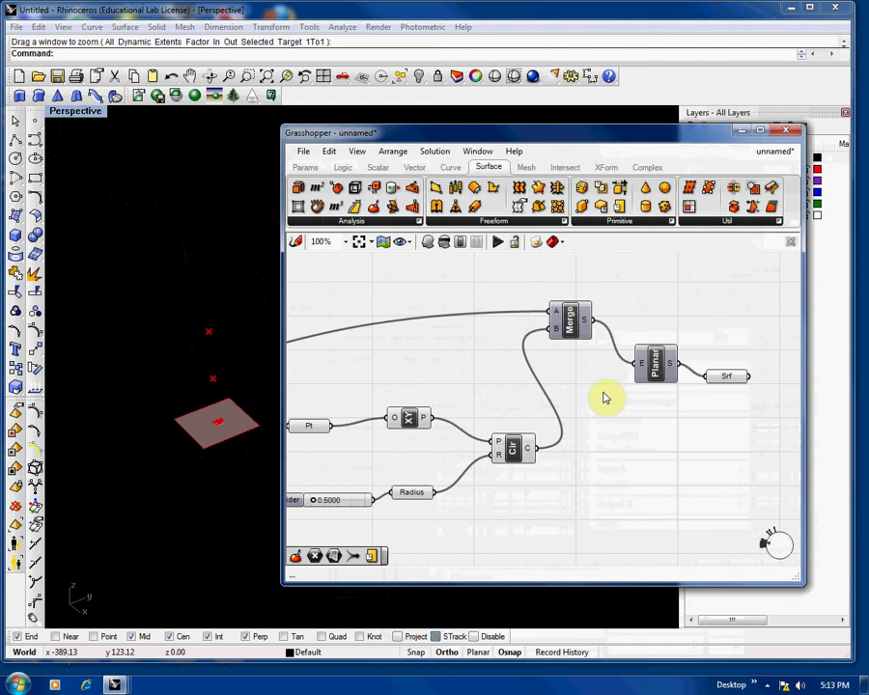
- Turn the preview of the Planar component between Merge and the Srf parameter back on
left_click(655, 365)
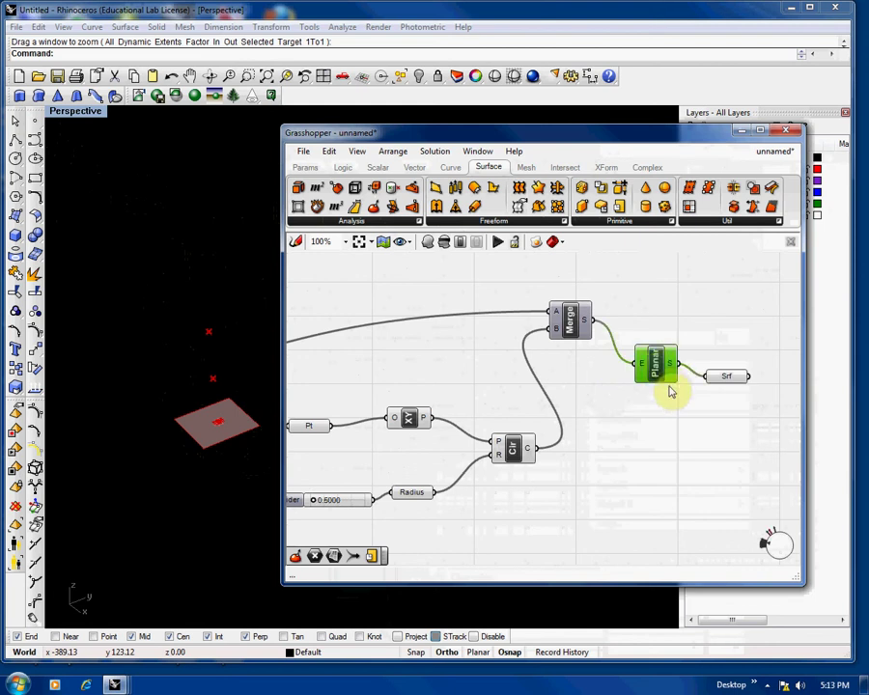
right_click(659, 377)
left_click(661, 396)
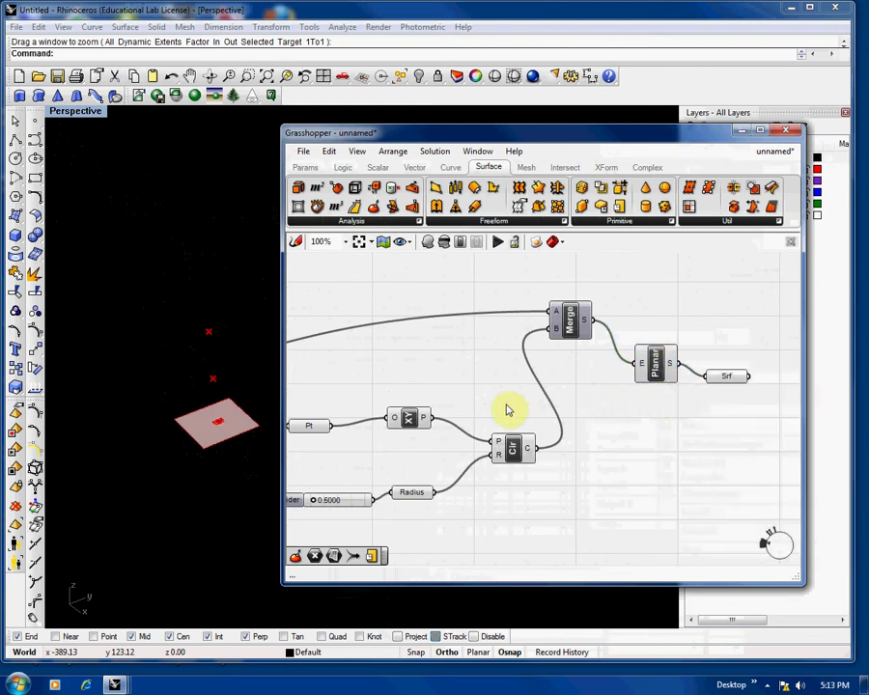
- Set the slider driving the circle's Radius parameter to 5.1250
right_click_drag(395, 471, 493, 430)
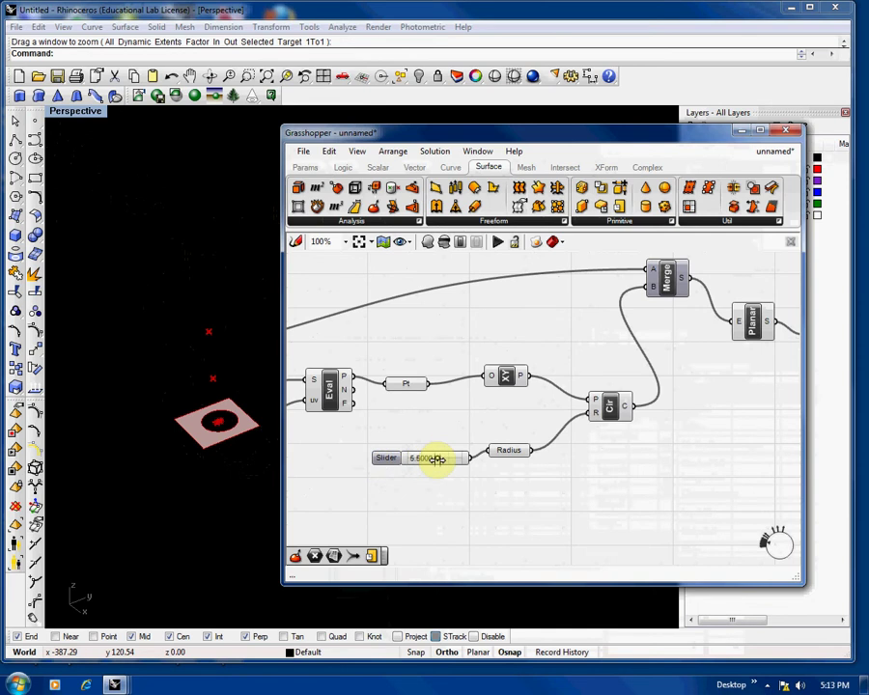
left_click_drag(436, 459, 433, 460)
right_click_drag(496, 407, 419, 412)
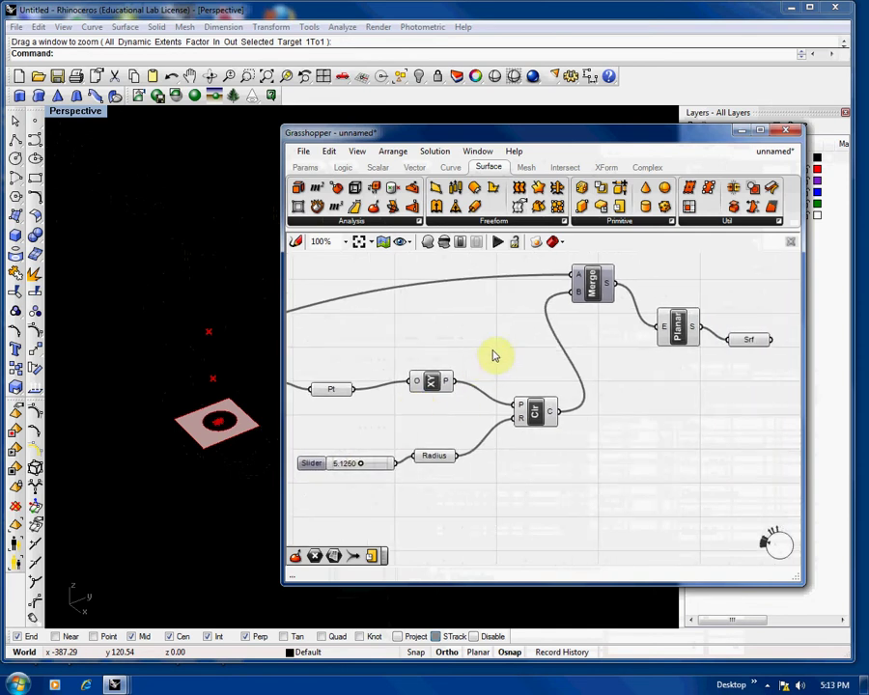
- Turn off the preview of the Planar component fed by the Merge component
right_click(680, 333)
left_click(685, 348)
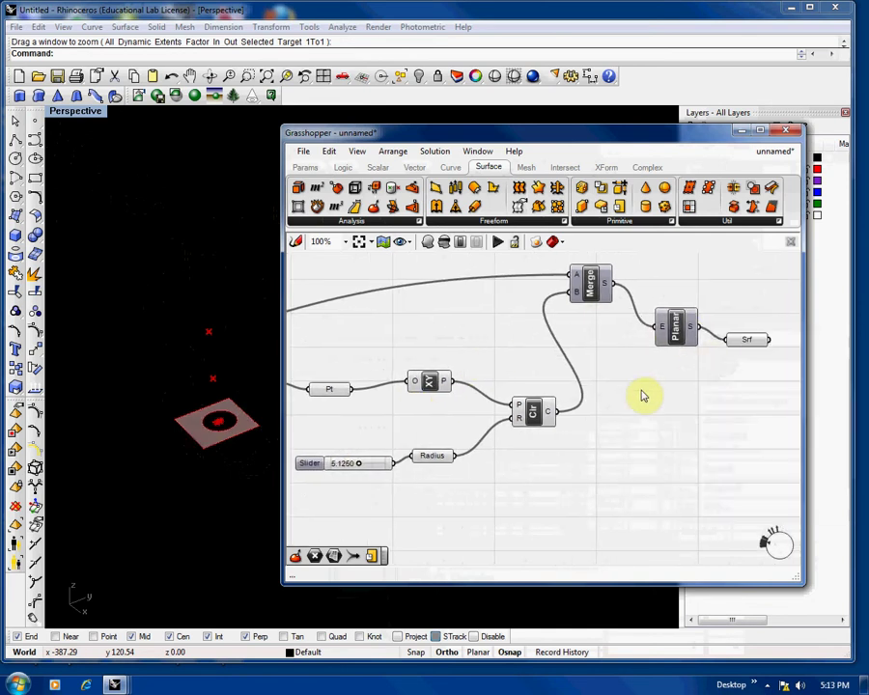
right_click_drag(639, 394, 660, 398)
- Duplicate the whole rectangle-and-circular-opening component chain and place the copy below the original chain
scroll(625, 381, "down", 8)
scroll(611, 398, "up", 4)
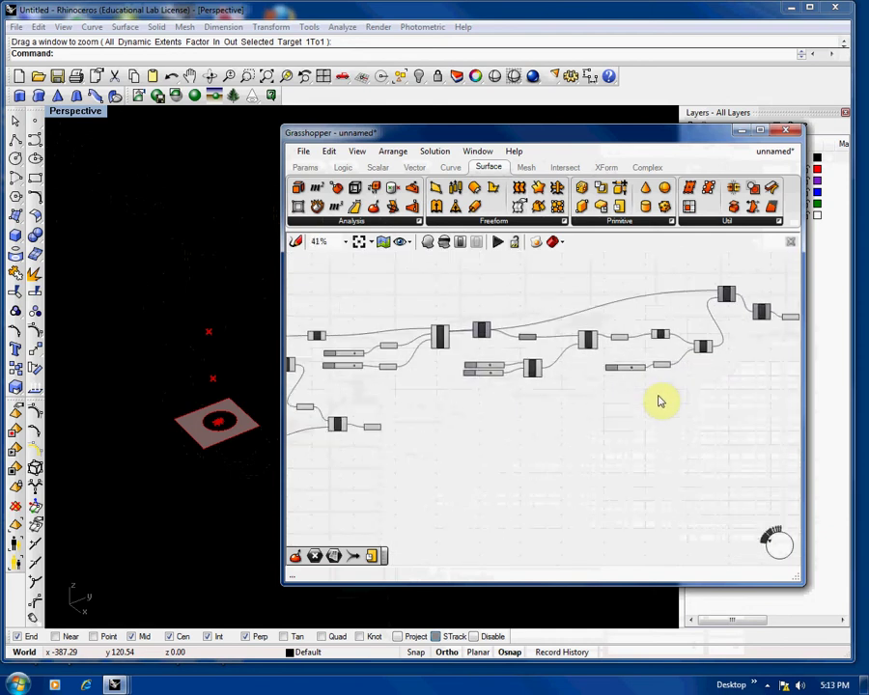
scroll(661, 399, "down", 2)
left_click_drag(663, 371, 439, 320)
left_click(609, 460)
right_click_drag(605, 447, 511, 386)
key("ctrl+v")
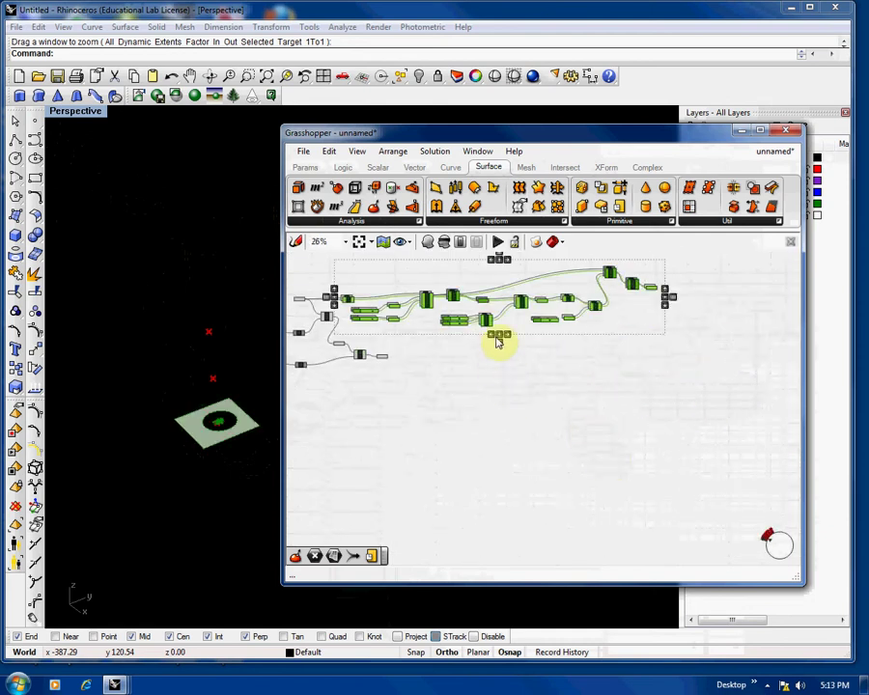
left_click_drag(485, 323, 542, 371)
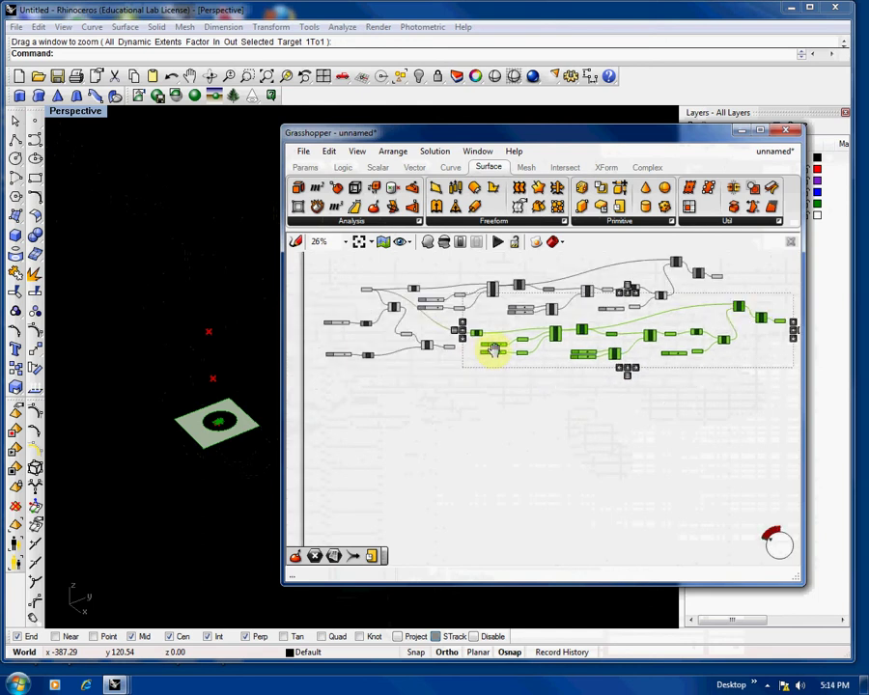
- Connect the second point parameter to the copied chain's XY Plane and move the third point parameter down to clear space
scroll(471, 347, "up", 3)
left_click_drag(407, 311, 541, 302)
left_click(502, 339)
left_click_drag(501, 365, 507, 455)
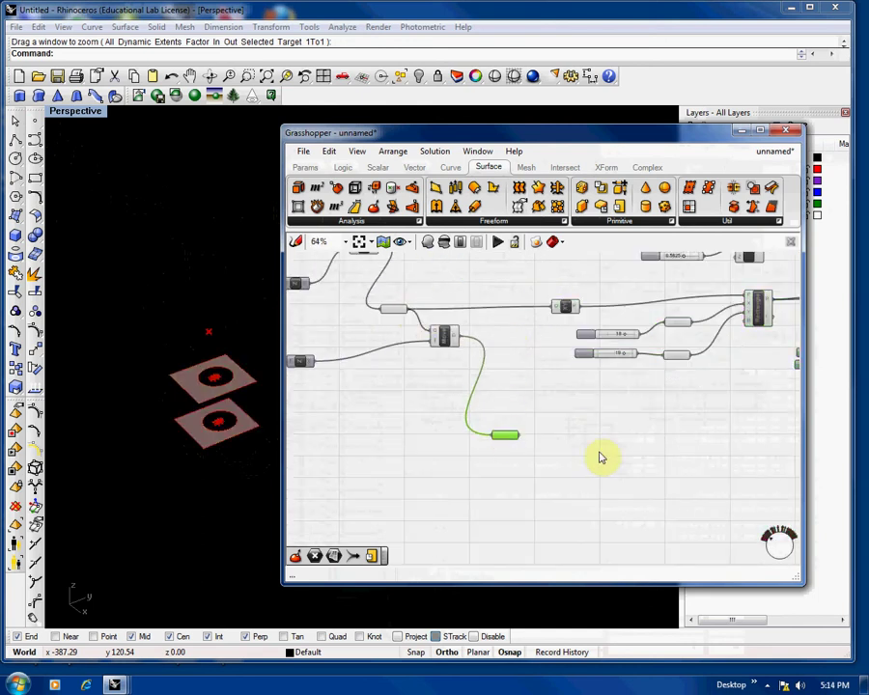
- Duplicate the first rectangle-and-opening chain again below the second one and connect the third point parameter to the new copy's XY Plane
scroll(638, 444, "down", 3)
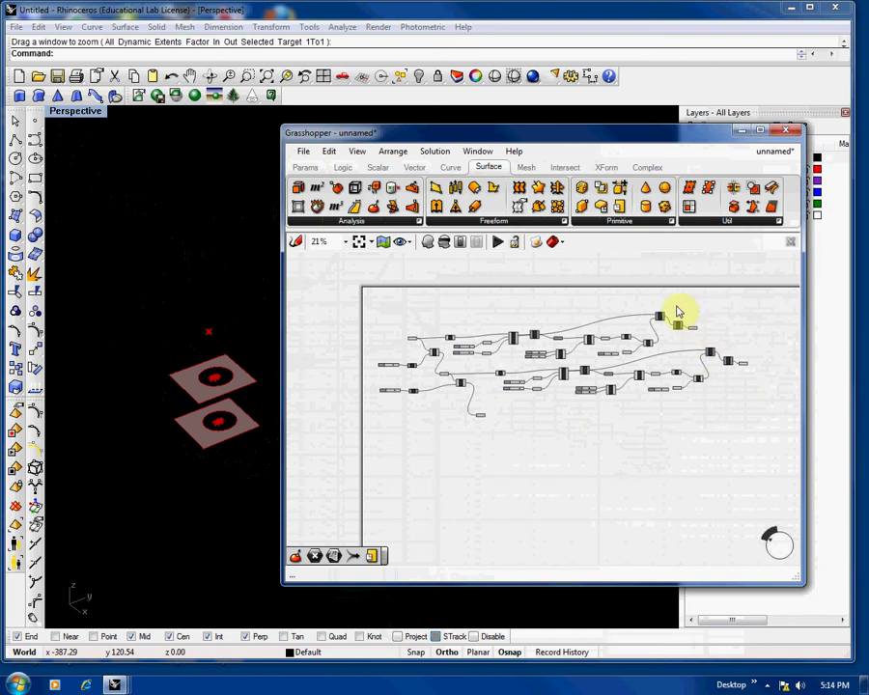
left_click_drag(591, 346, 449, 342)
scroll(480, 347, "up", 4)
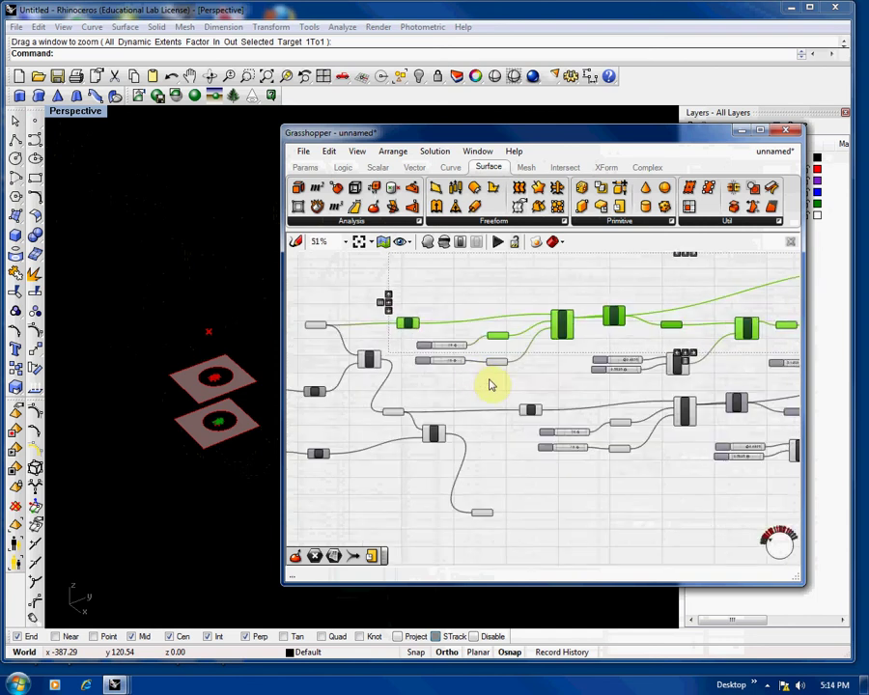
left_click_drag(498, 377, 434, 339, "shift")
left_click_drag(703, 382, 612, 358, "shift")
right_click_drag(567, 360, 410, 365)
left_click_drag(657, 375, 677, 322)
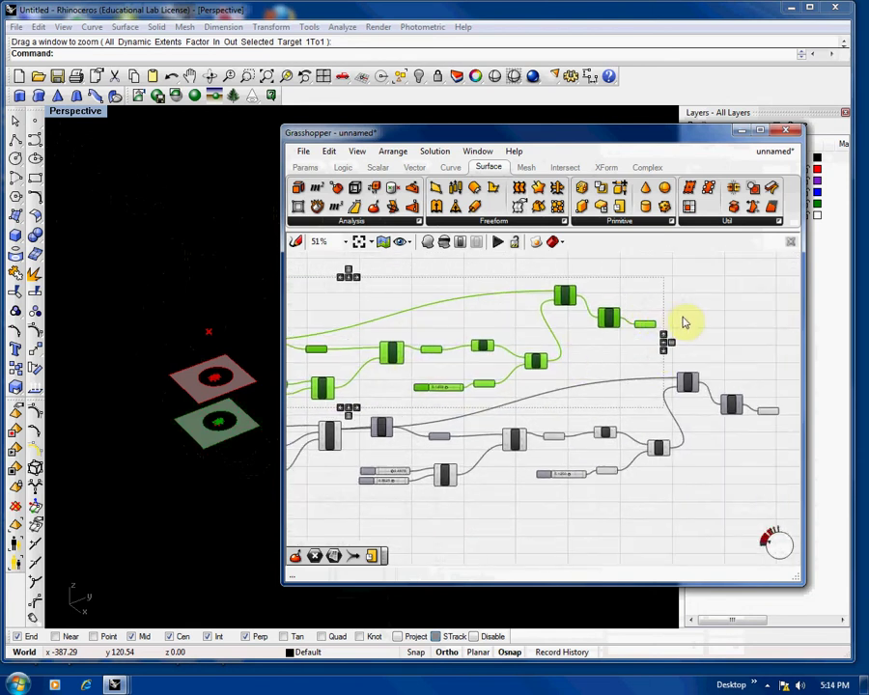
scroll(680, 326, "down", 5)
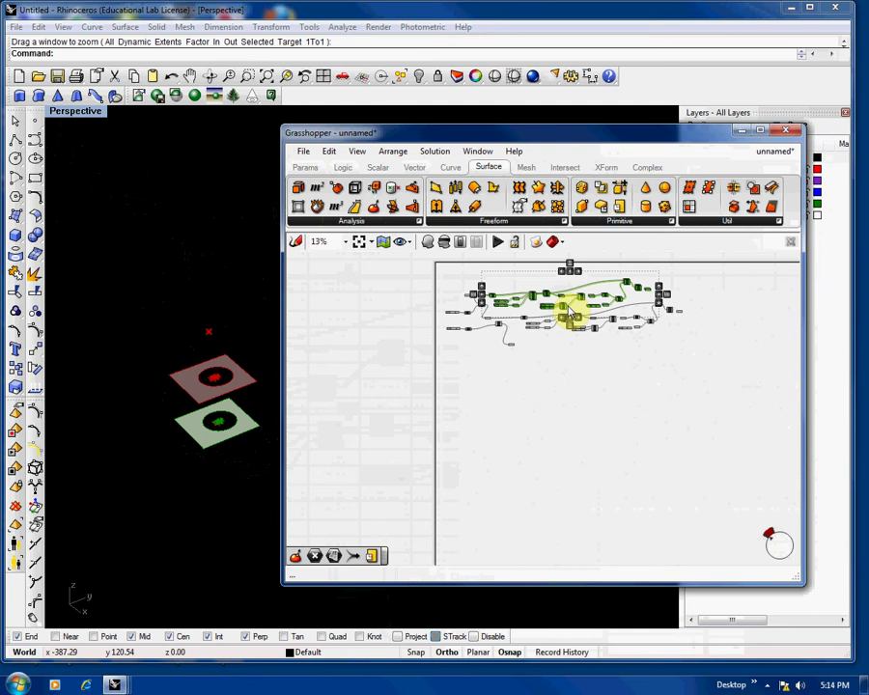
left_click_drag(565, 316, 533, 347)
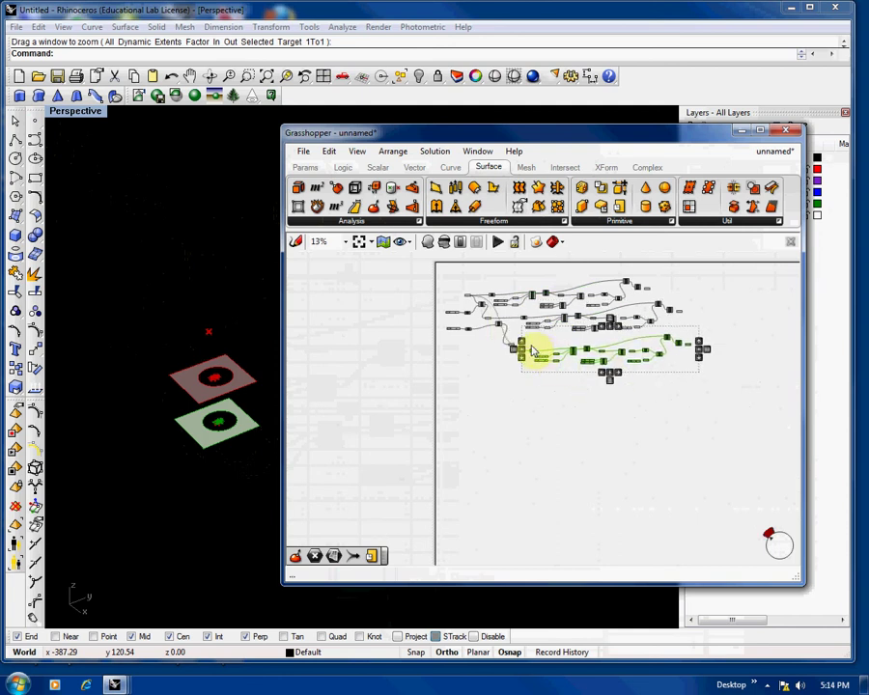
scroll(495, 351, "up", 4)
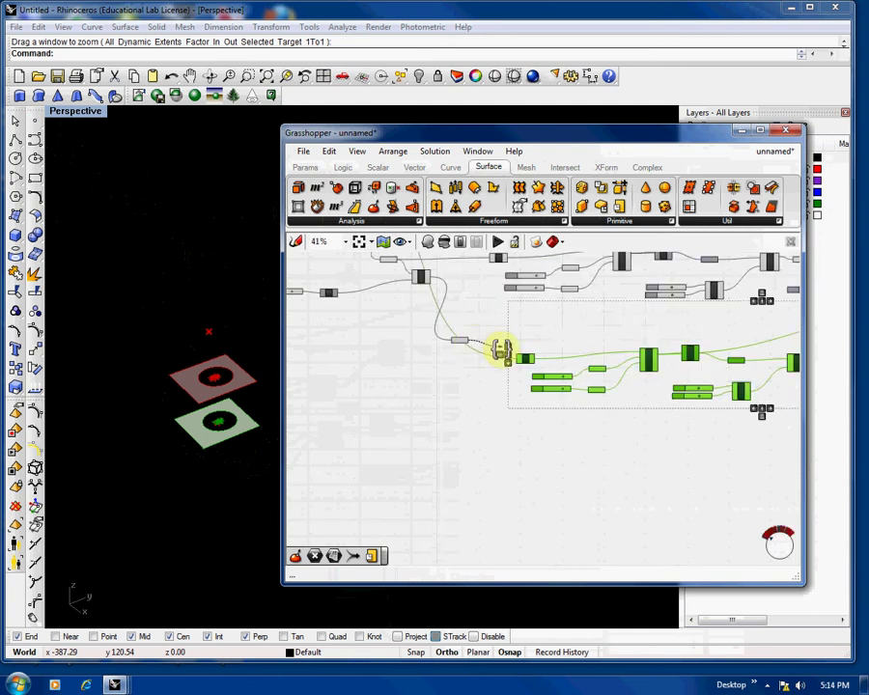
left_click(555, 336)
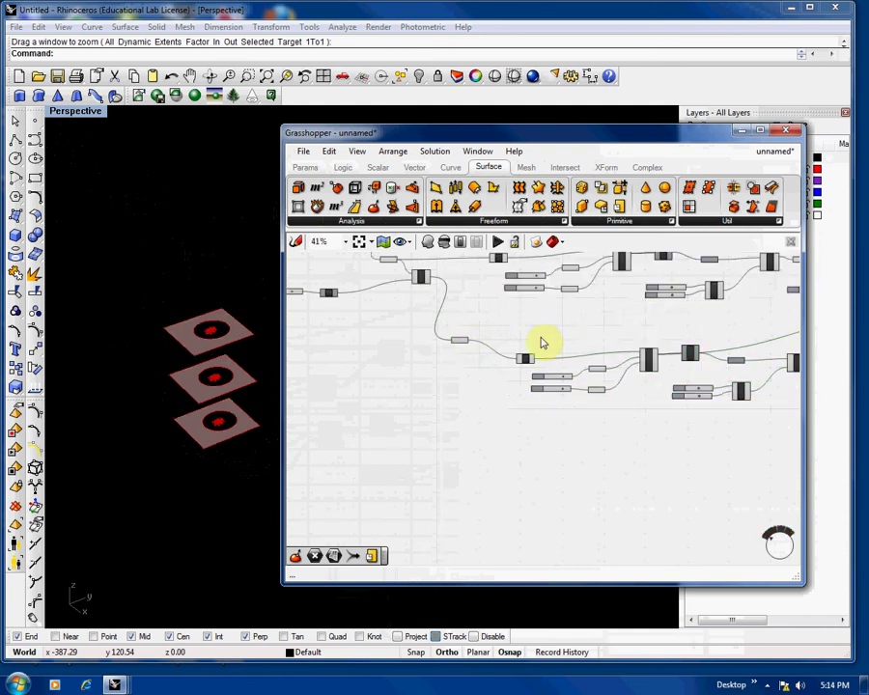
- Place a Loft component past the ends of the three chains and a three-input Merge component (M3) in front of it
scroll(462, 373, "down", 3)
right_click_drag(500, 364, 385, 372)
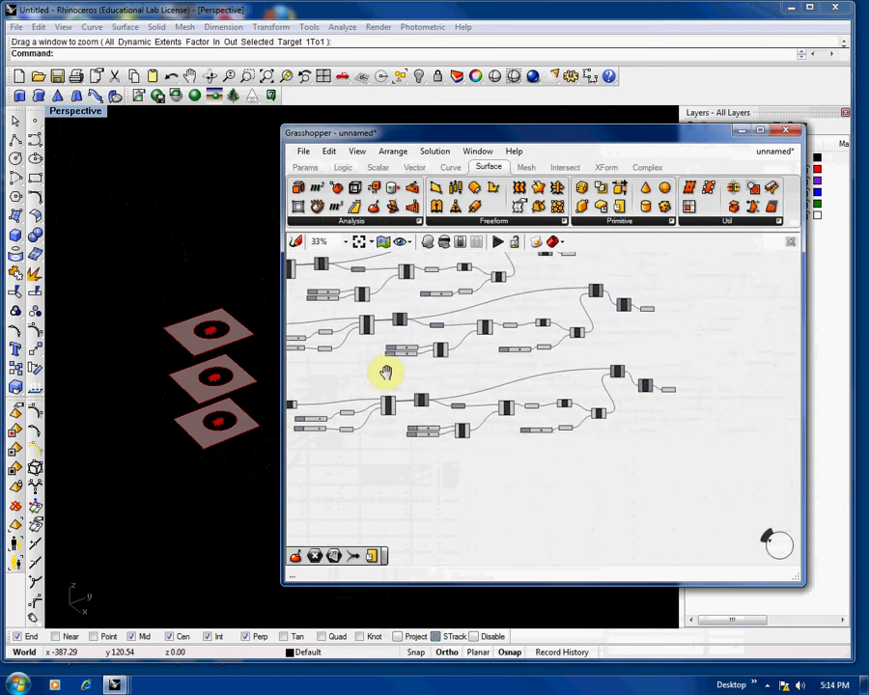
right_click_drag(657, 345, 497, 410)
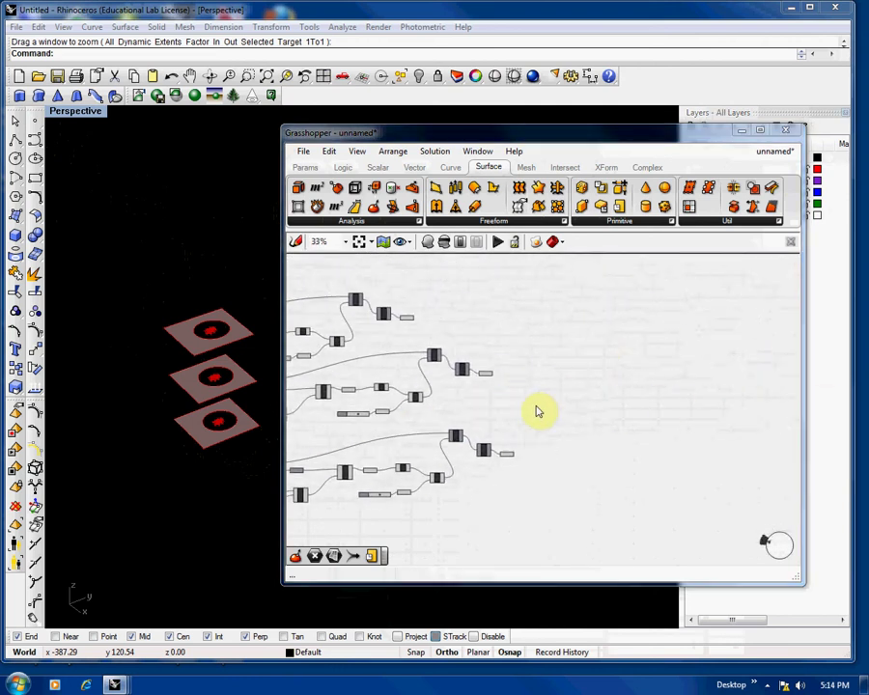
scroll(566, 403, "up", 4)
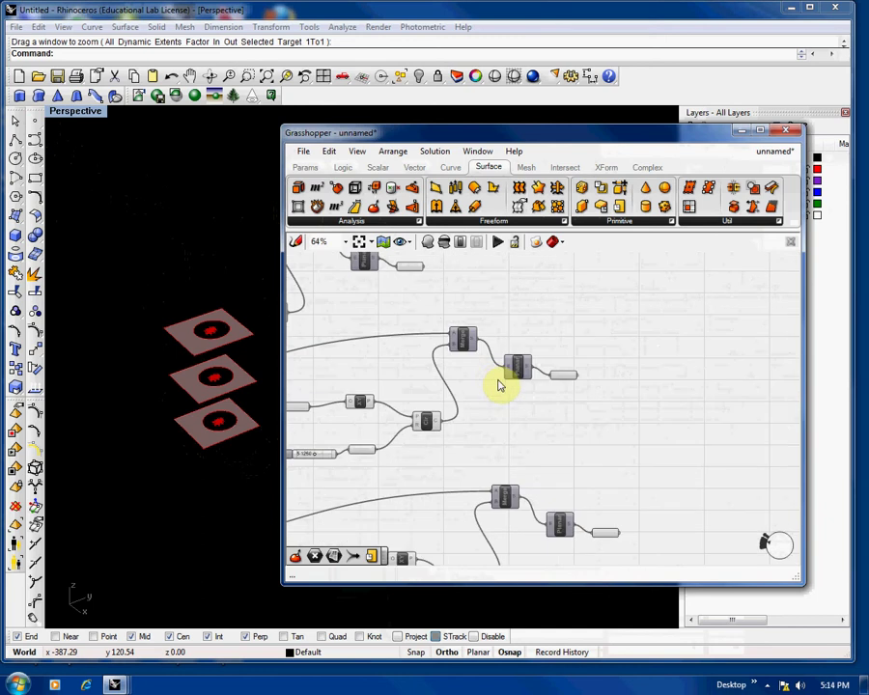
right_click_drag(561, 421, 536, 378)
left_click(343, 170)
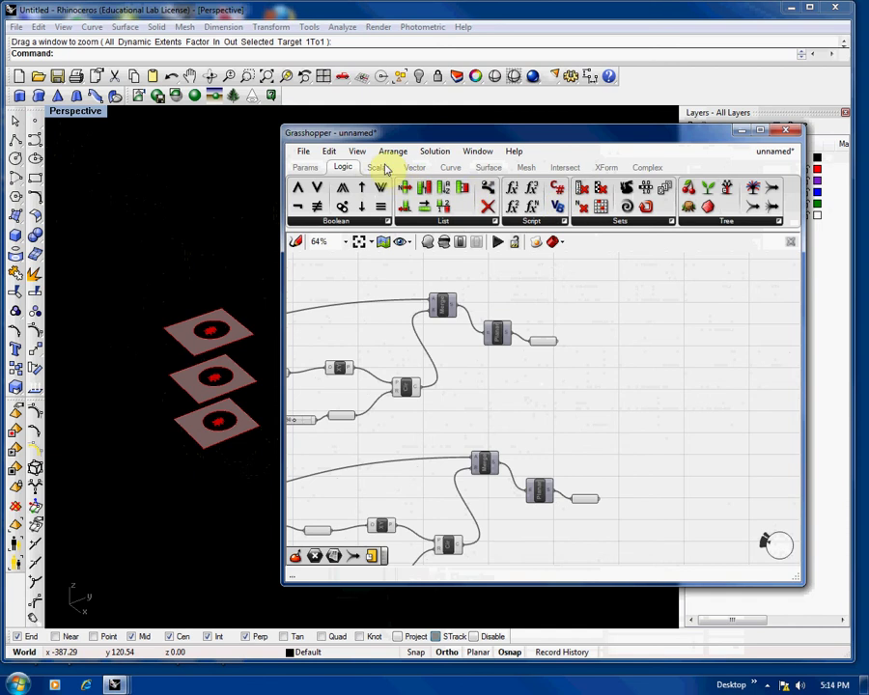
left_click(387, 170)
left_click(307, 169)
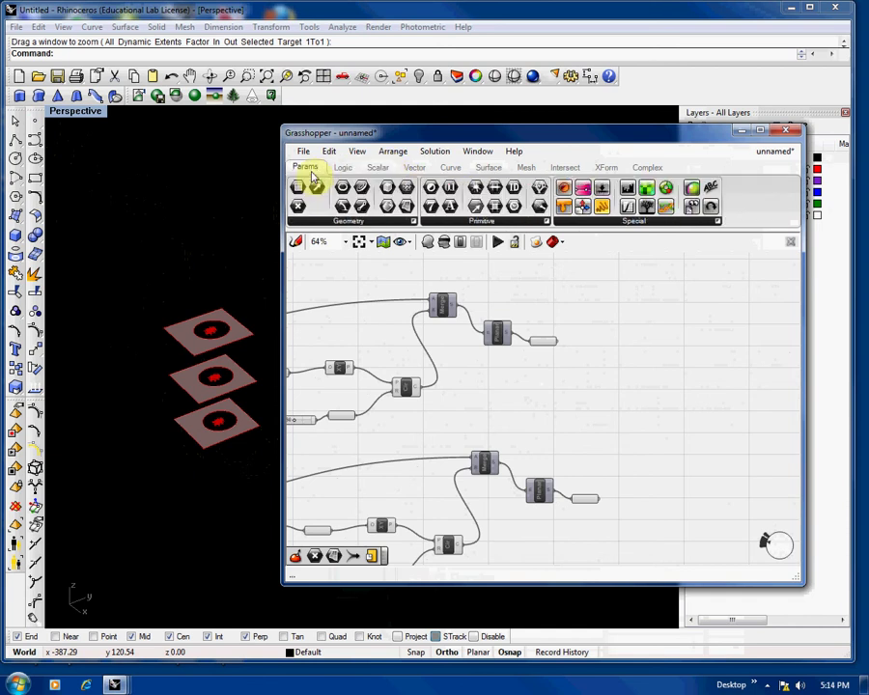
left_click(489, 169)
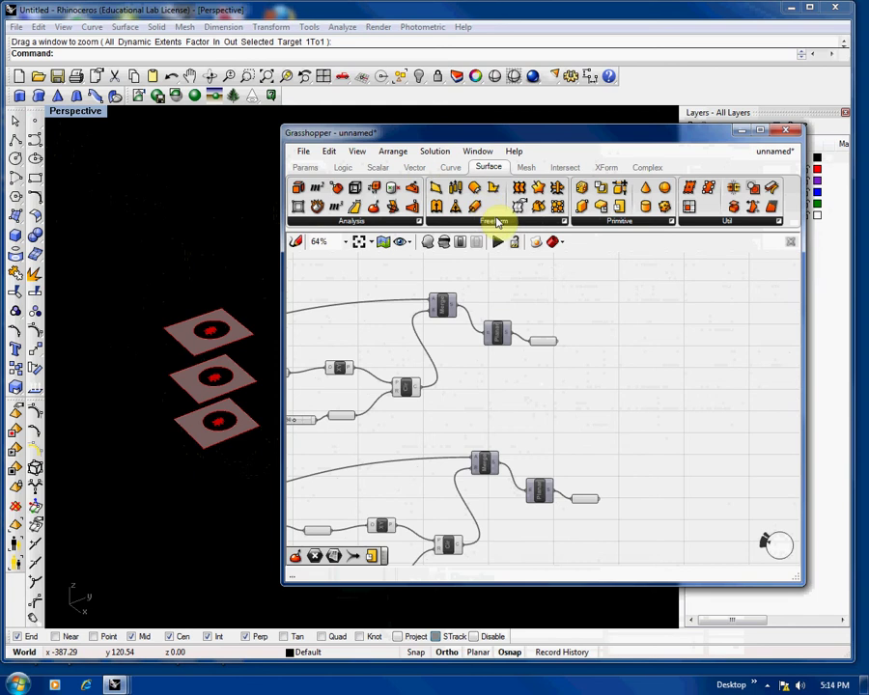
left_click(495, 223)
left_click(477, 352)
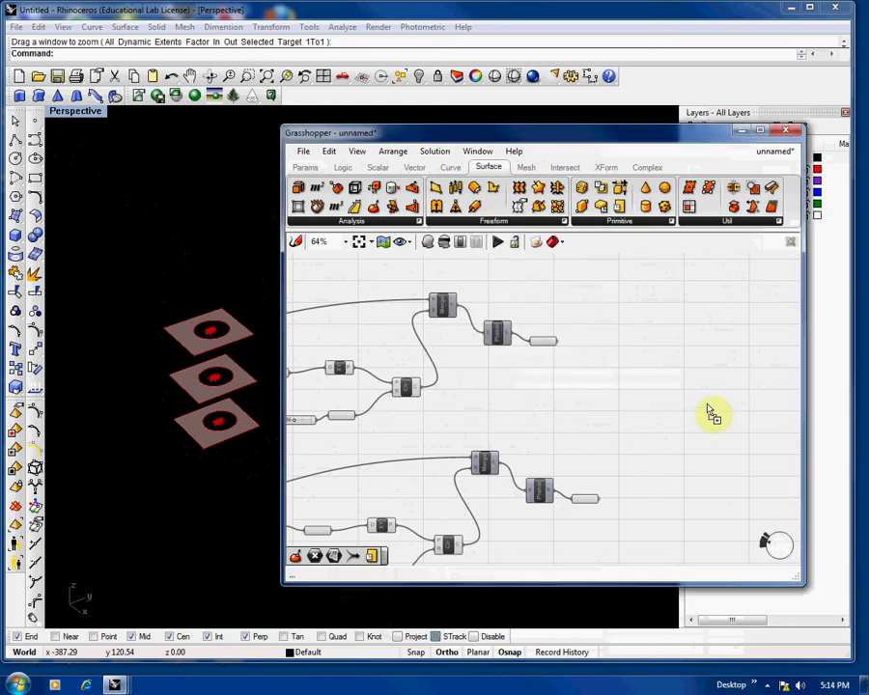
left_click(712, 413)
left_click(343, 167)
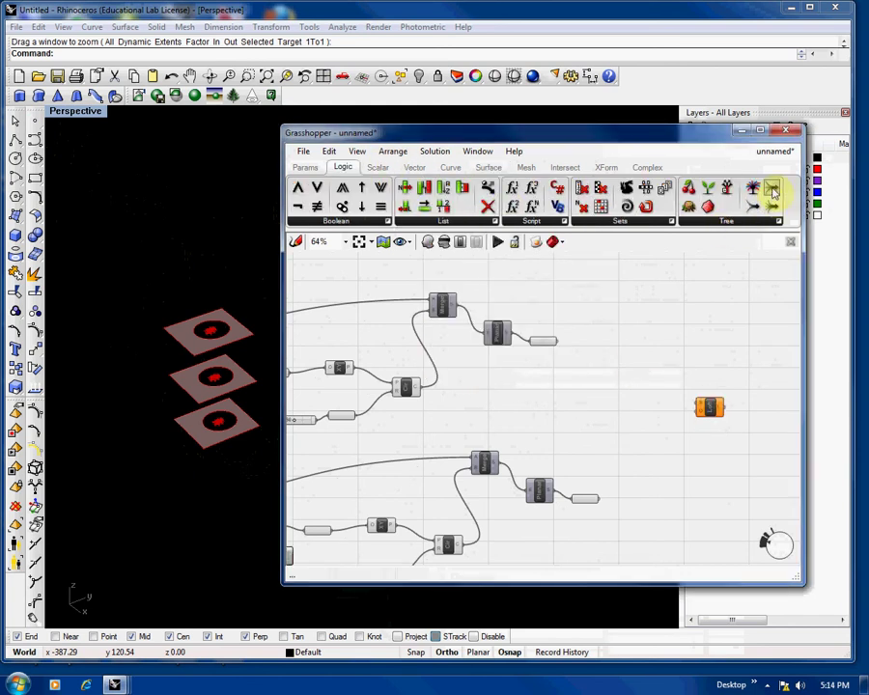
left_click_drag(772, 191, 652, 417)
- Wire the three chains' final Srf parameters into M3's inputs A, B and C, and M3's output into the Loft's S input
scroll(664, 406, "up", 3)
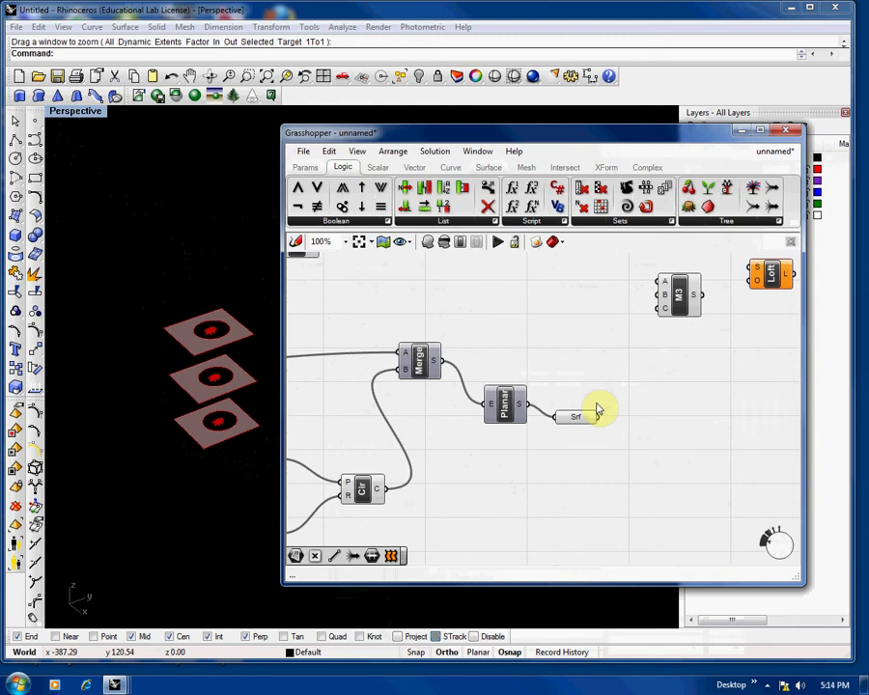
scroll(596, 410, "down", 2)
scroll(498, 411, "up", 2)
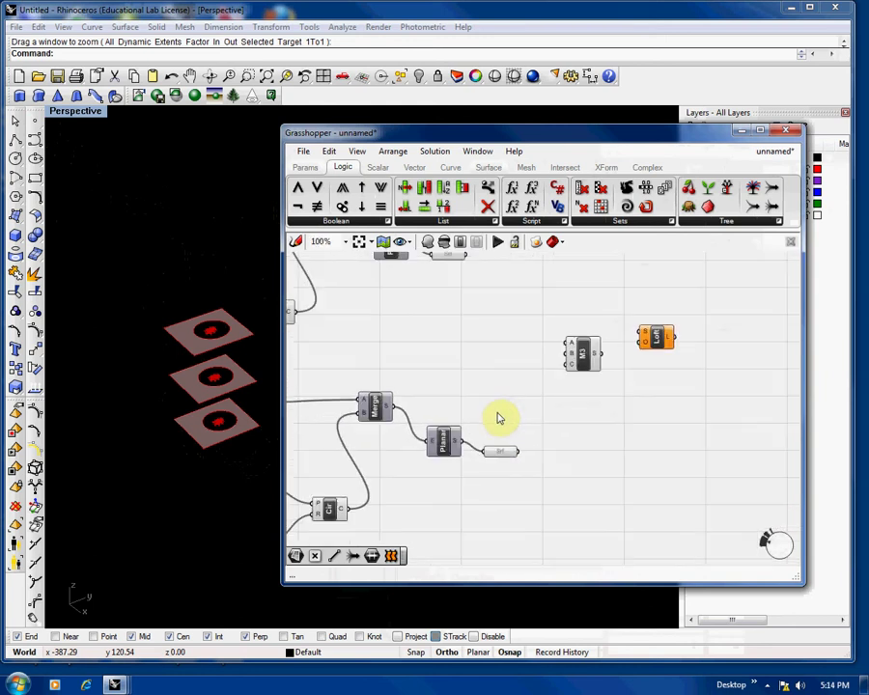
scroll(487, 415, "down", 5)
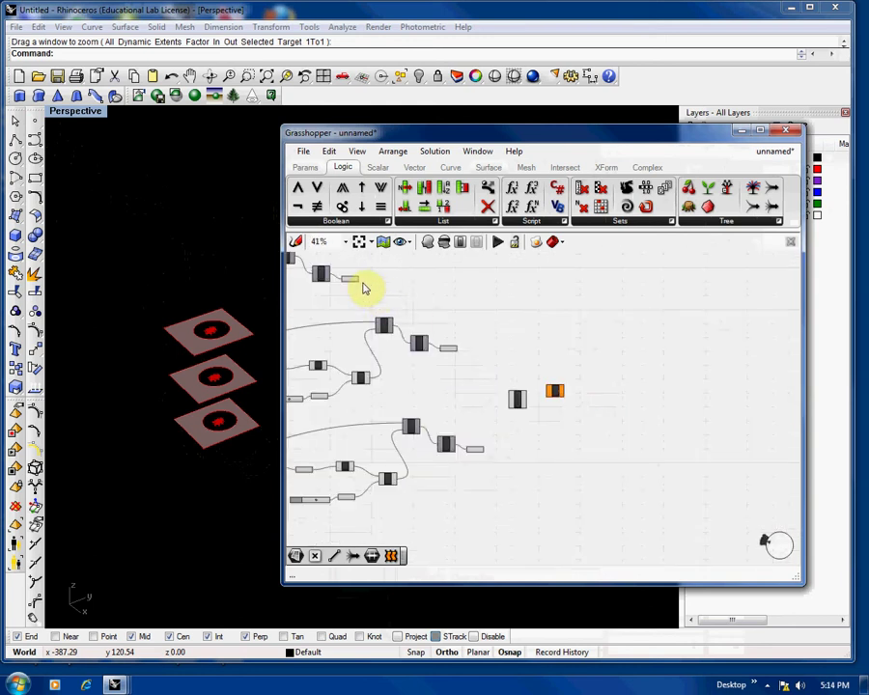
left_click_drag(364, 287, 460, 328)
scroll(461, 337, "up", 4)
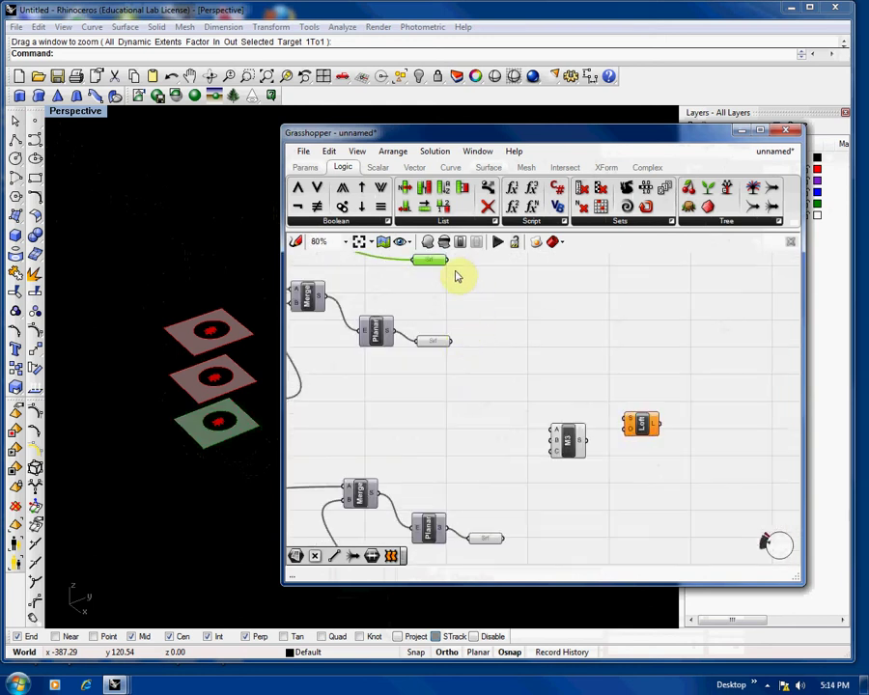
left_click_drag(447, 267, 548, 420)
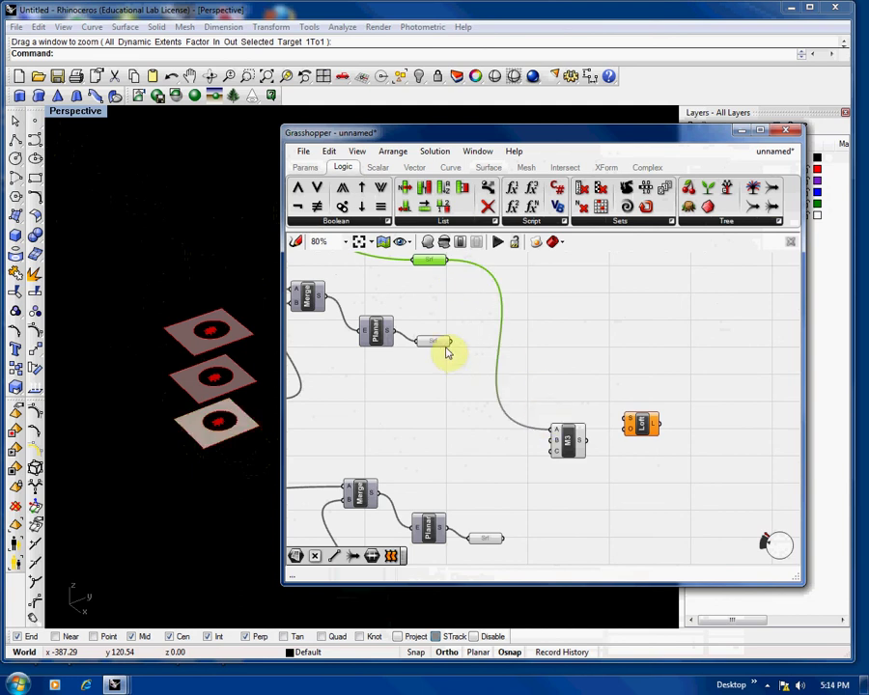
left_click_drag(447, 344, 552, 439)
left_click_drag(502, 538, 611, 420)
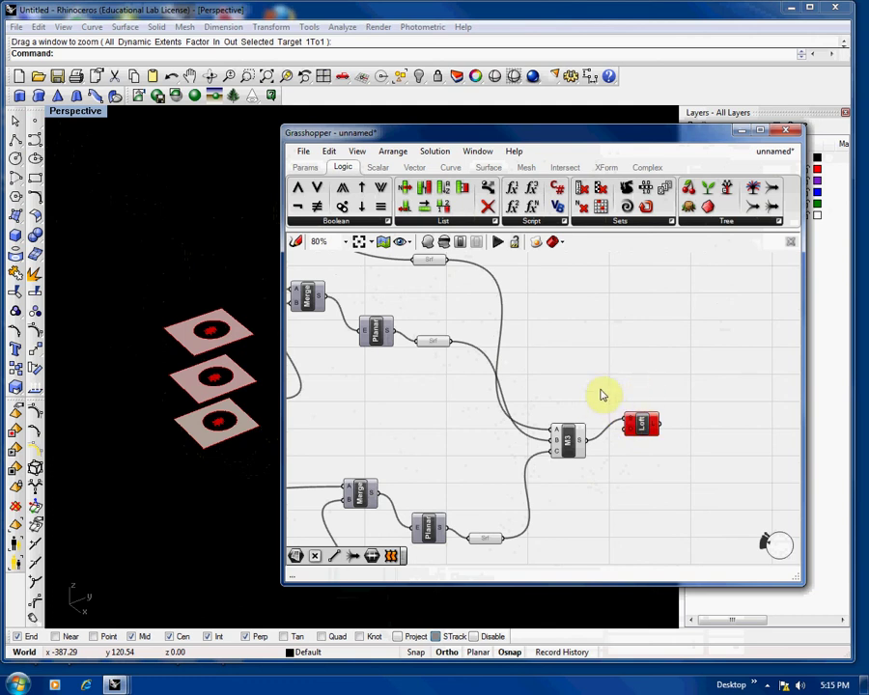
- Replace M3's surface inputs with the Circle outputs, wiring the first chain's circle to A, the second's to B and the third's to C
right_click_drag(597, 406, 624, 355)
scroll(625, 356, "down", 2)
scroll(449, 497, "up", 2)
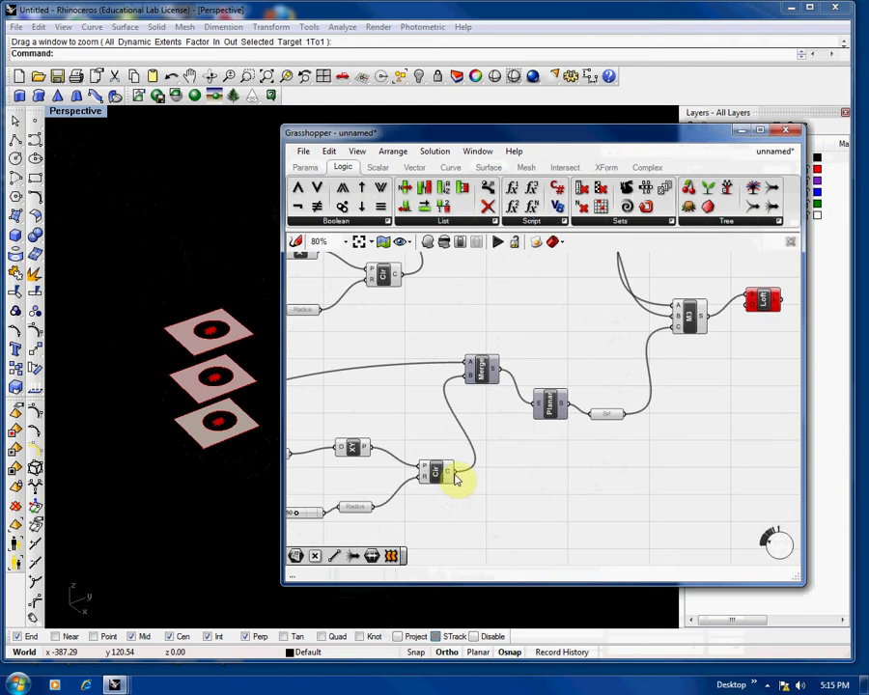
left_click_drag(457, 479, 676, 328)
right_click_drag(447, 352, 442, 409)
left_click_drag(391, 332, 671, 374)
right_click_drag(579, 338, 496, 490)
right_click_drag(465, 400, 606, 350)
scroll(607, 351, "down", 1)
right_click_drag(397, 324, 401, 355)
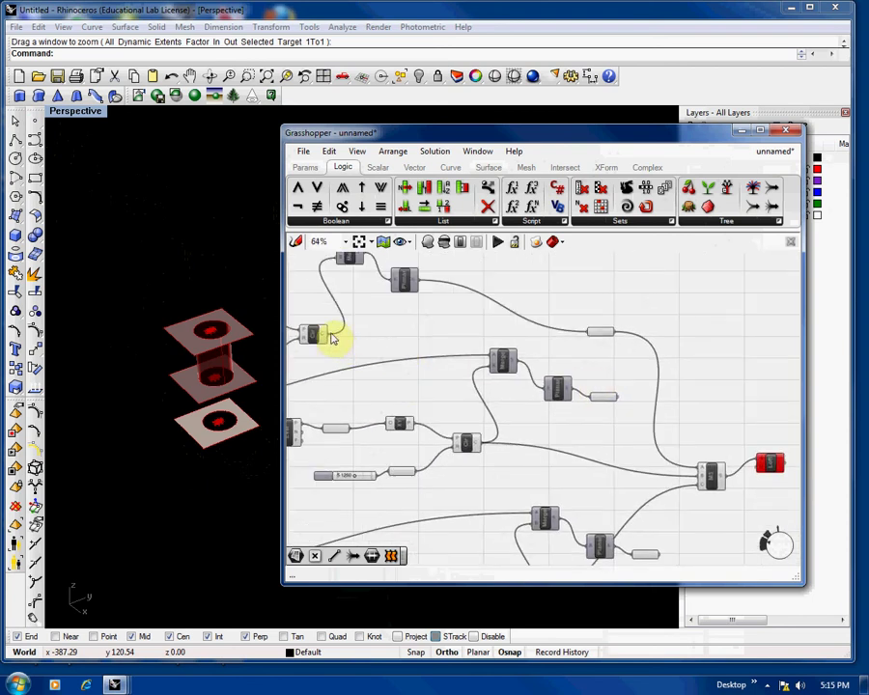
left_click_drag(328, 334, 695, 473)
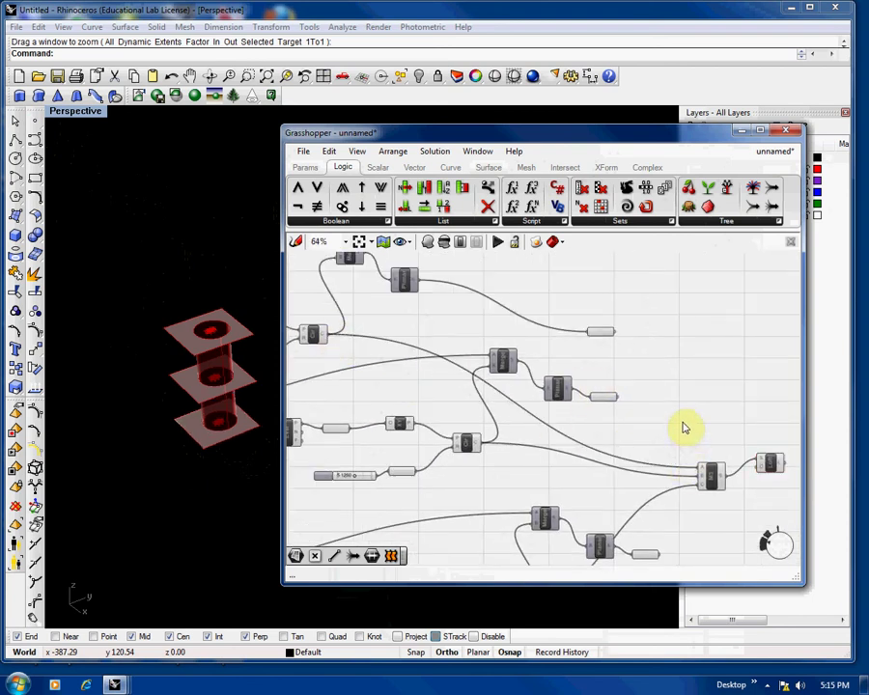
- Shift the top surface's opening by setting the third chain's UV point sliders to X 0.4060 and Y 0.3344
right_click_drag(156, 413, 159, 439)
right_click_drag(119, 490, 188, 389, "shift")
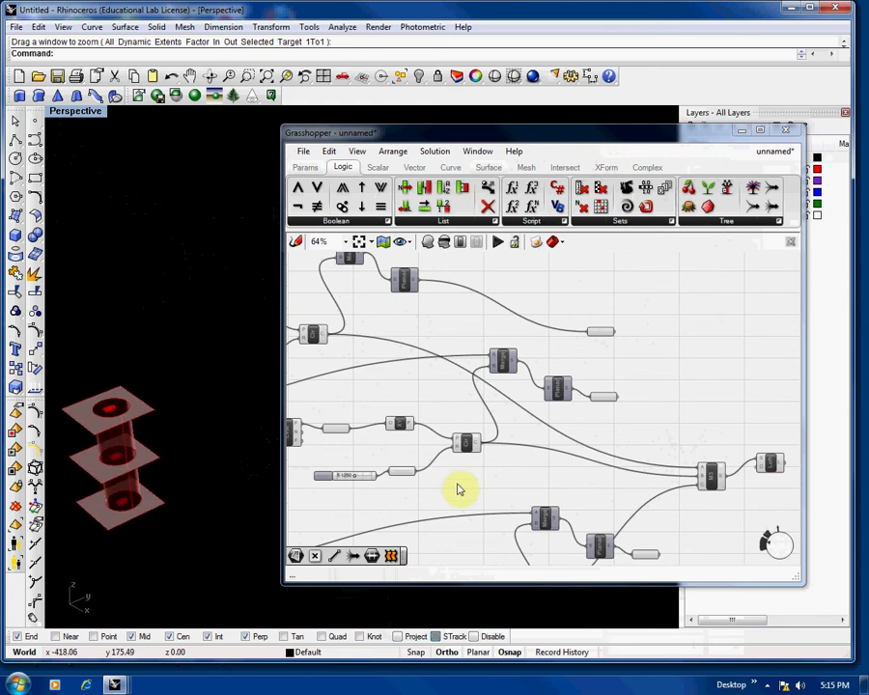
right_click_drag(716, 481, 597, 410)
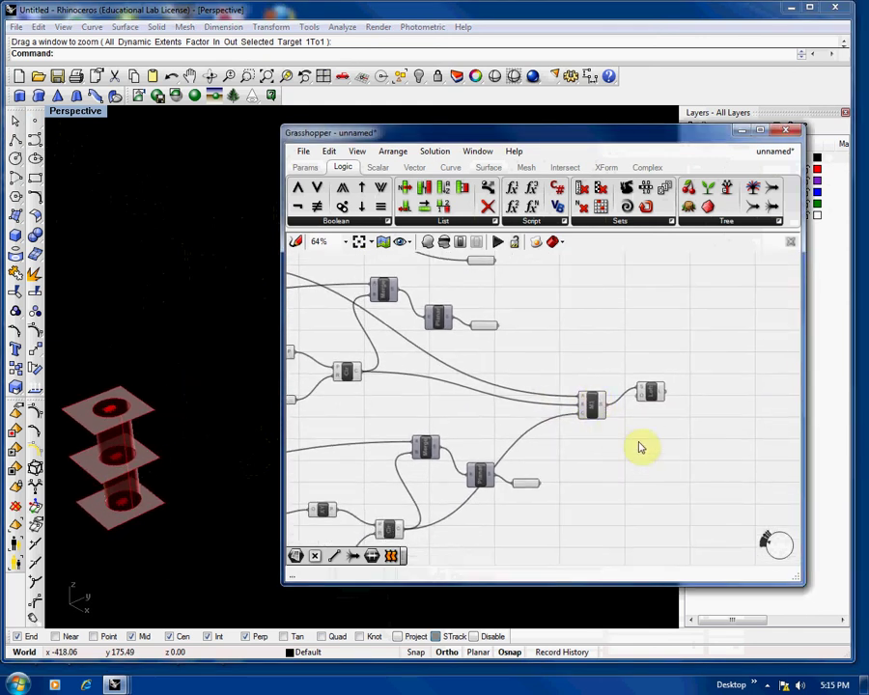
scroll(640, 447, "up", 3)
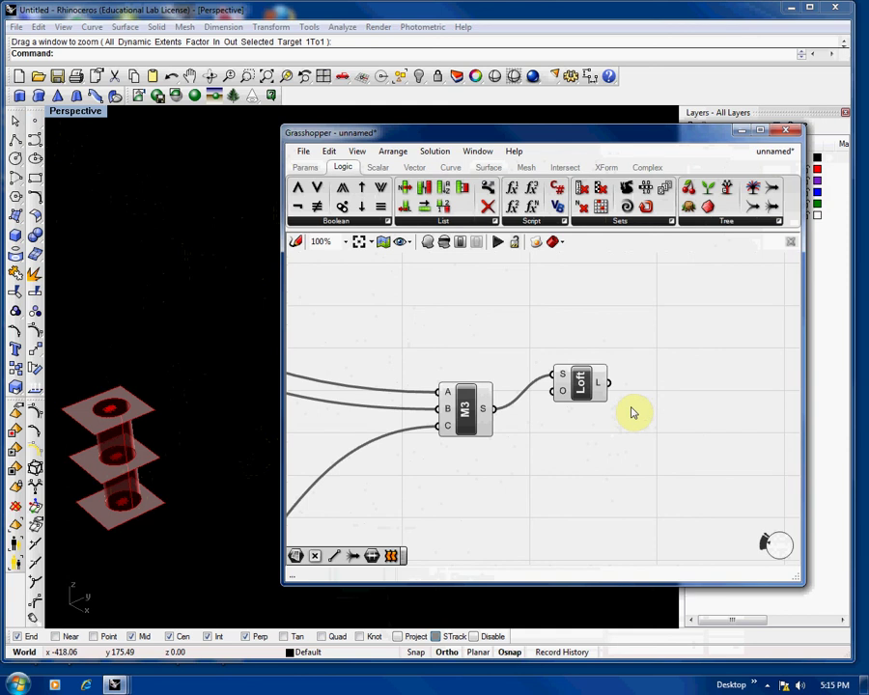
scroll(607, 438, "down", 5)
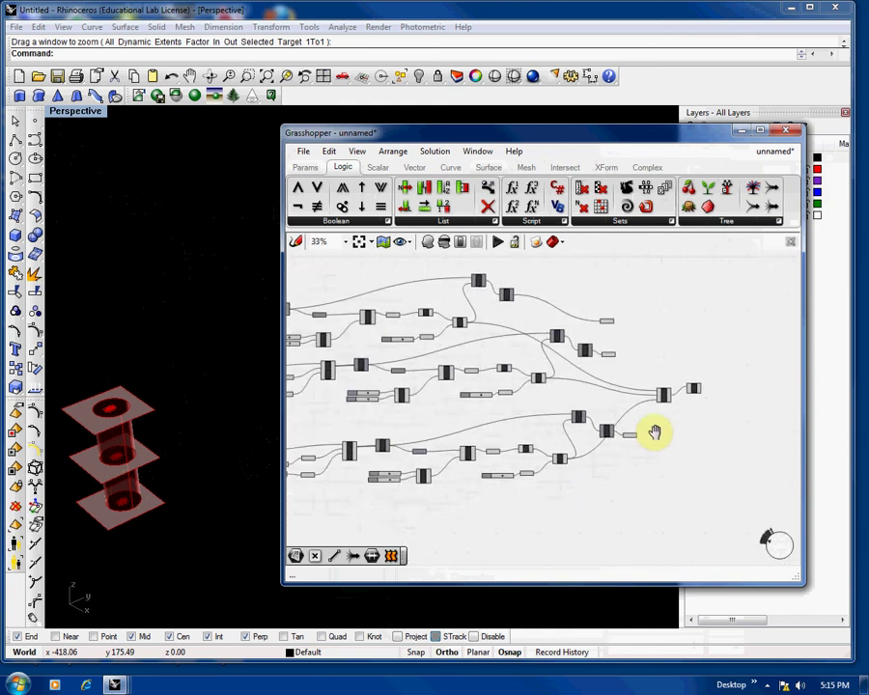
scroll(361, 441, "up", 5)
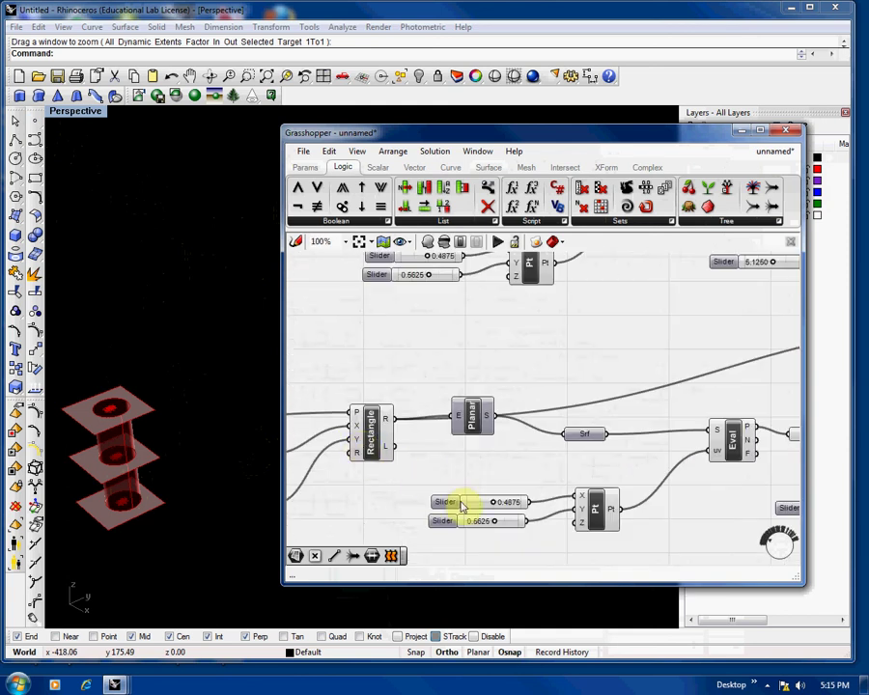
right_click_drag(462, 505, 466, 446)
scroll(498, 462, "up", 3)
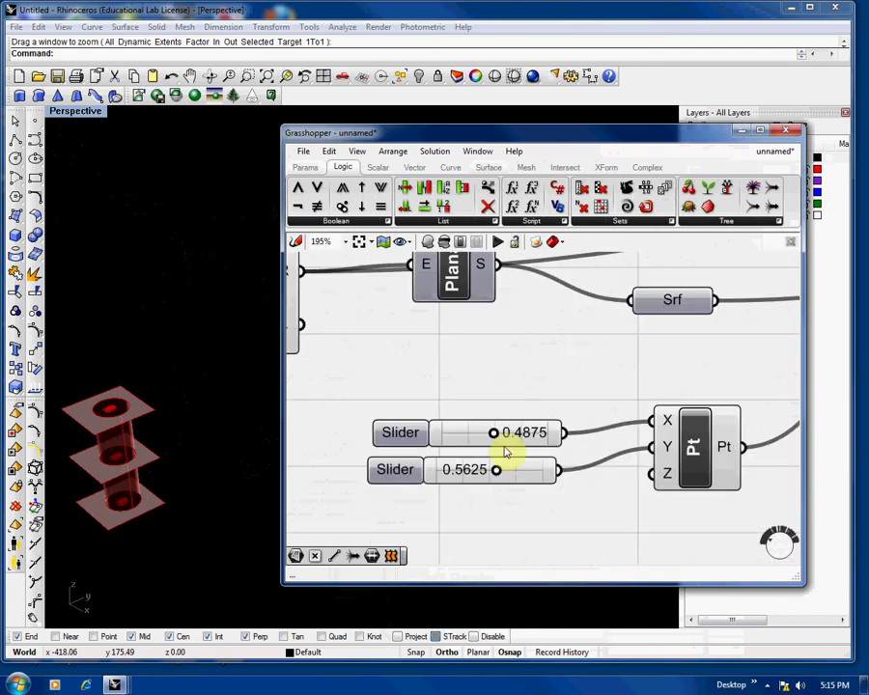
left_click_drag(494, 435, 476, 471)
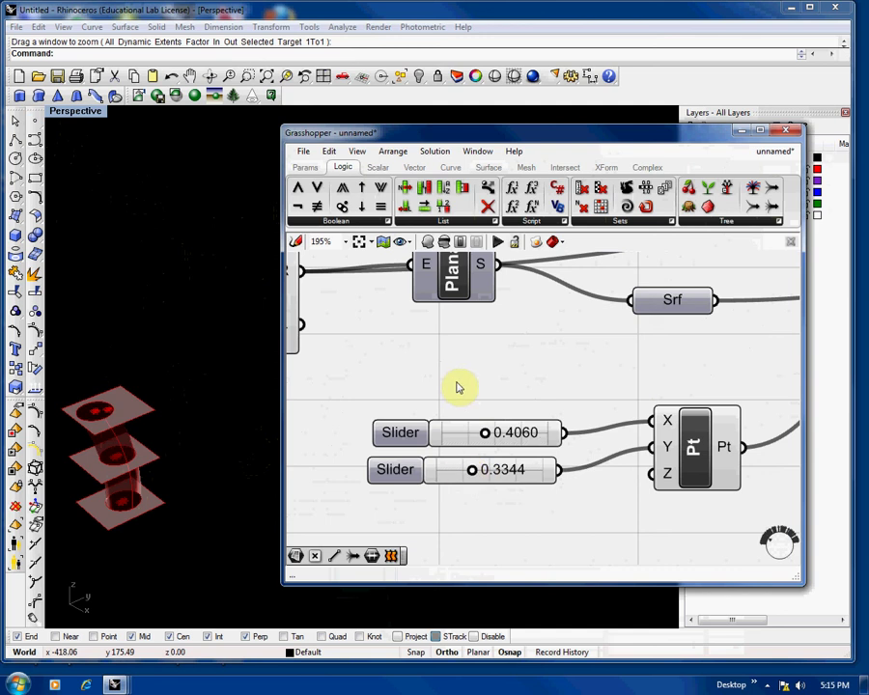
- Shift the middle surface's opening by setting the second chain's UV point sliders to X 0.5305 and Y 0.3501
scroll(527, 481, "down", 5)
scroll(489, 372, "up", 5)
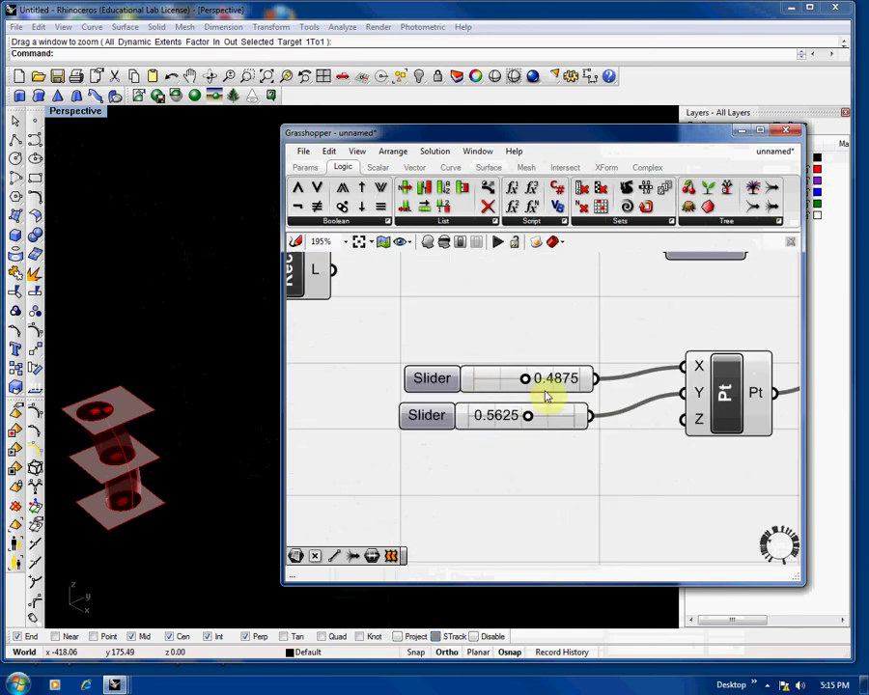
left_click_drag(517, 377, 503, 415)
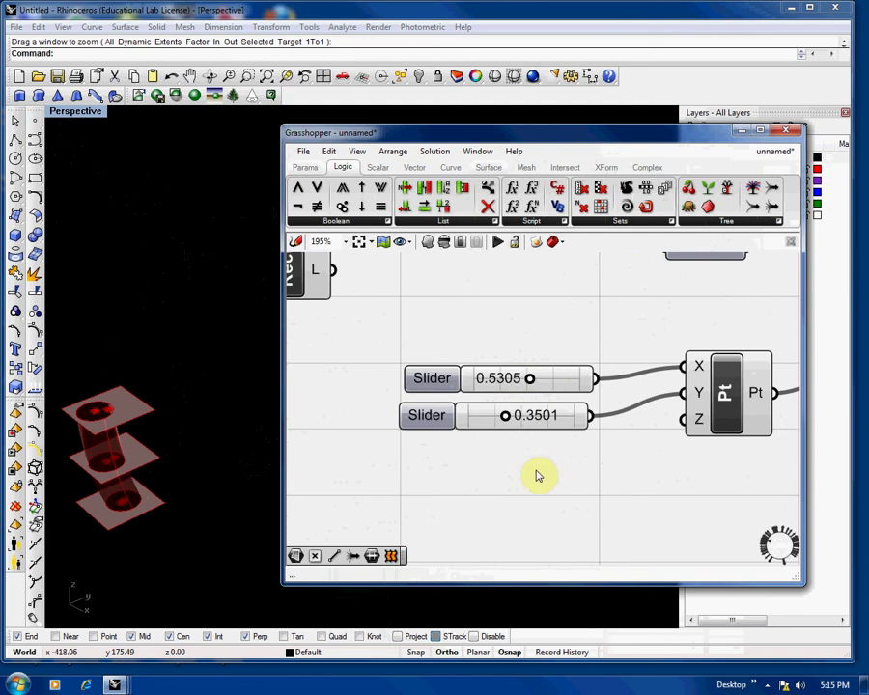
scroll(537, 474, "down", 8)
right_click_drag(619, 461, 509, 451)
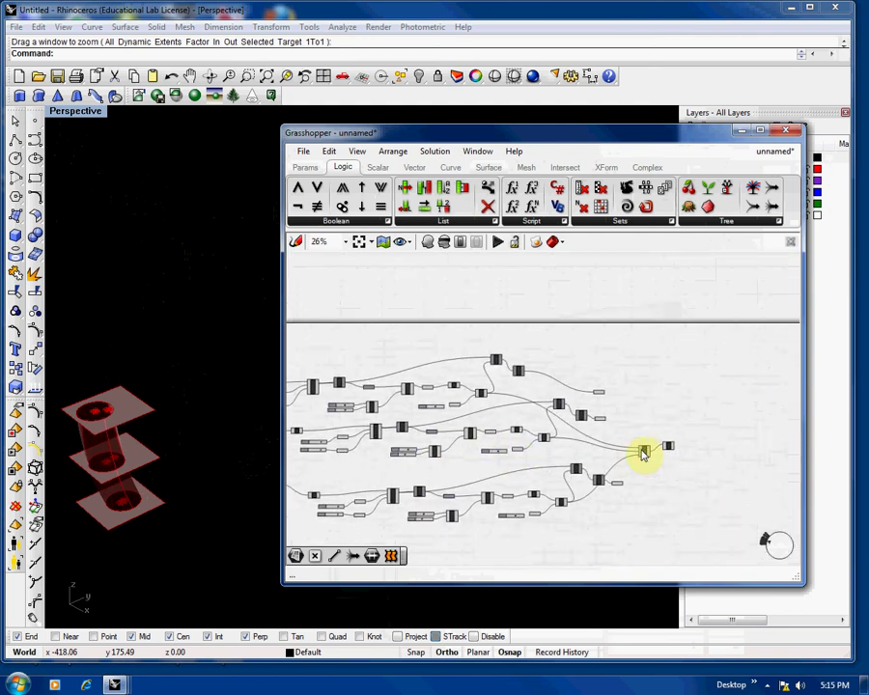
scroll(647, 454, "up", 4)
scroll(660, 458, "down", 1)
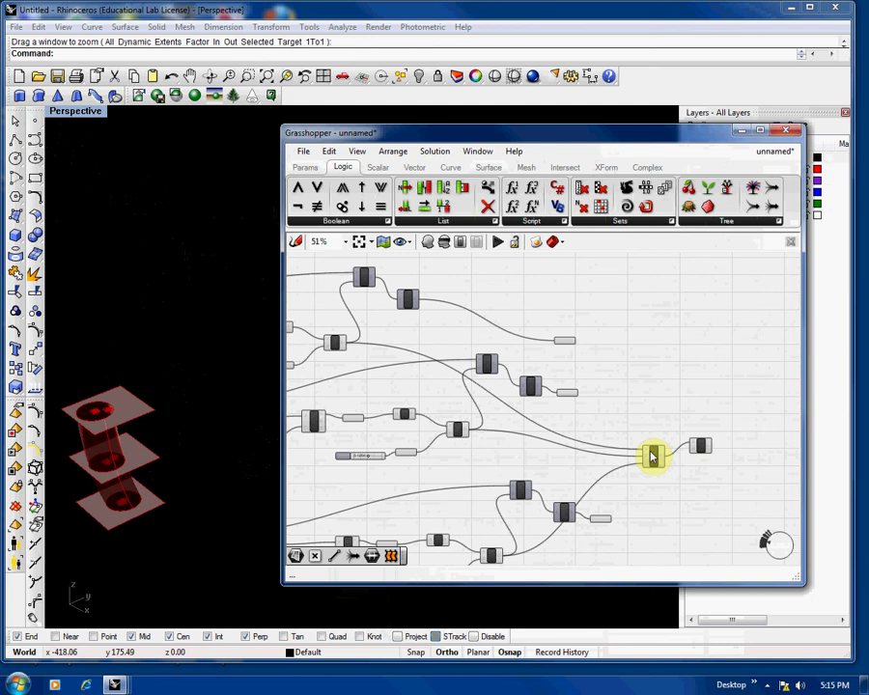